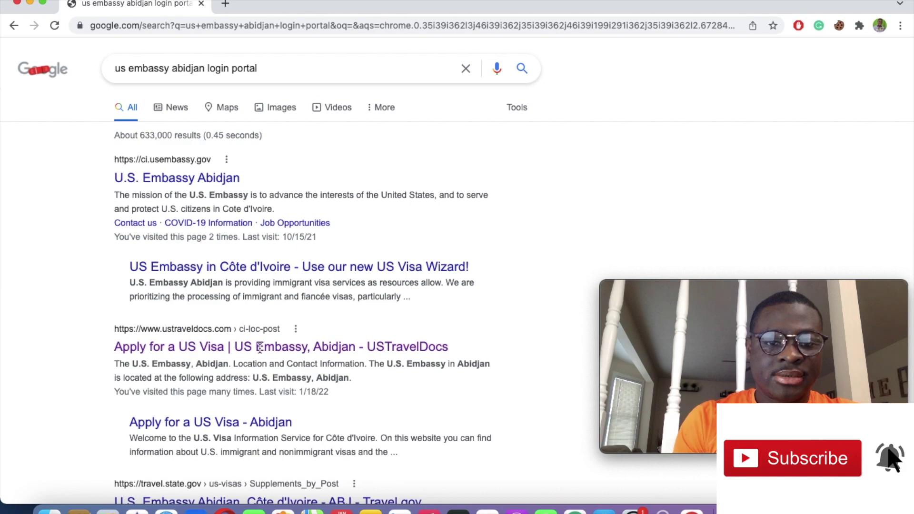
Step: Open the USTravelDocs Abidjan portal and sign in with credentials, privacy-policy consent and the captcha
left_click(261, 351)
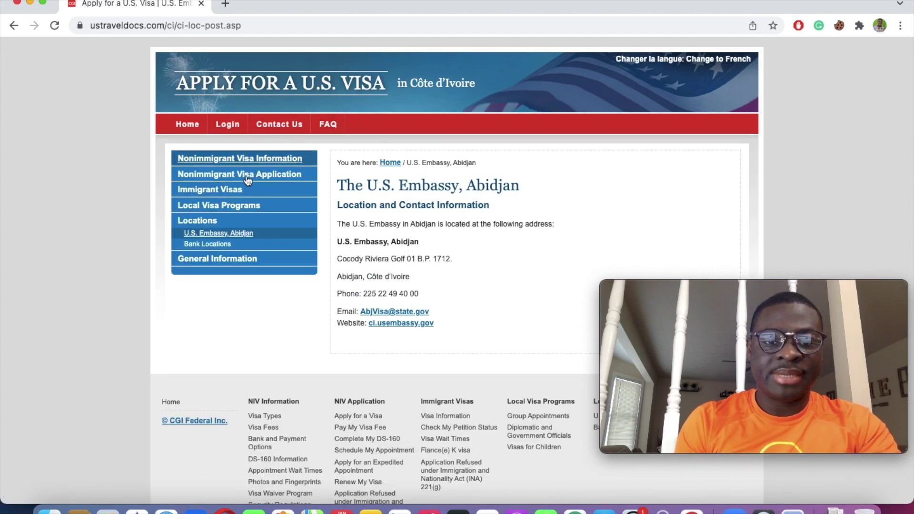
left_click(228, 125)
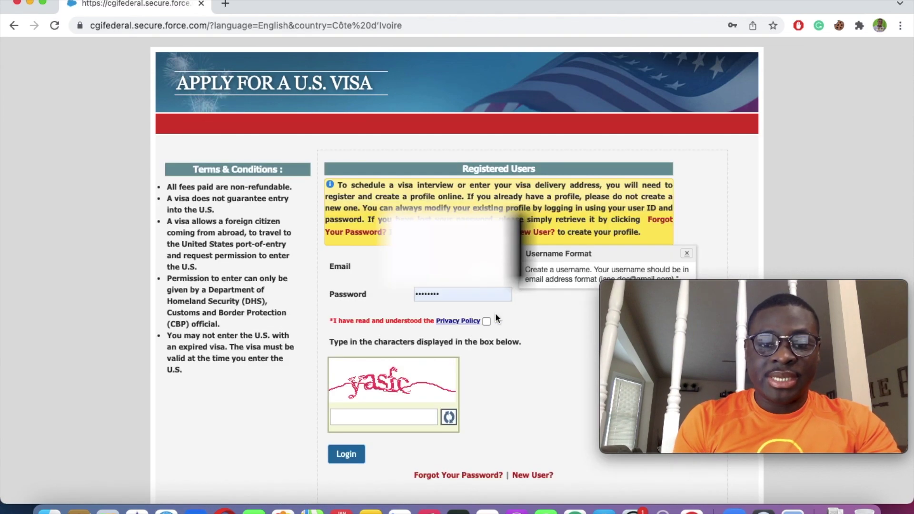
left_click(486, 321)
left_click(367, 417)
type("y")
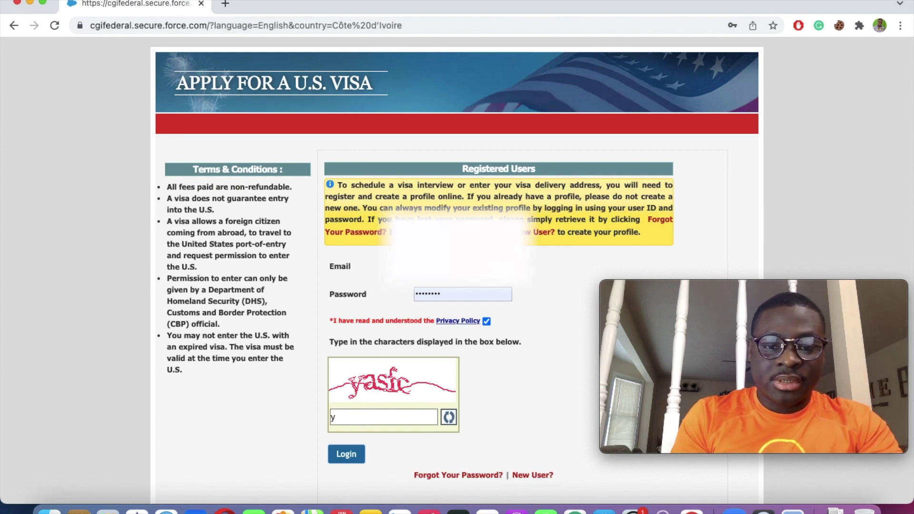
type("asf")
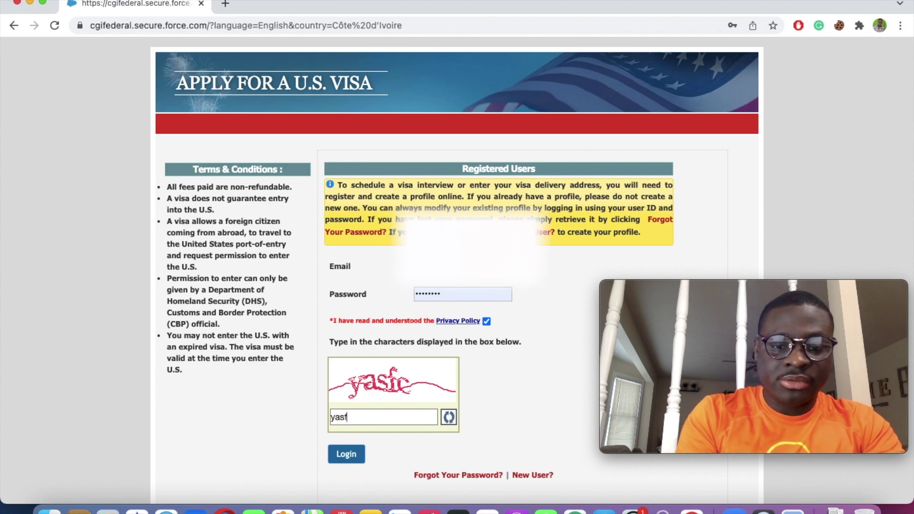
type("c")
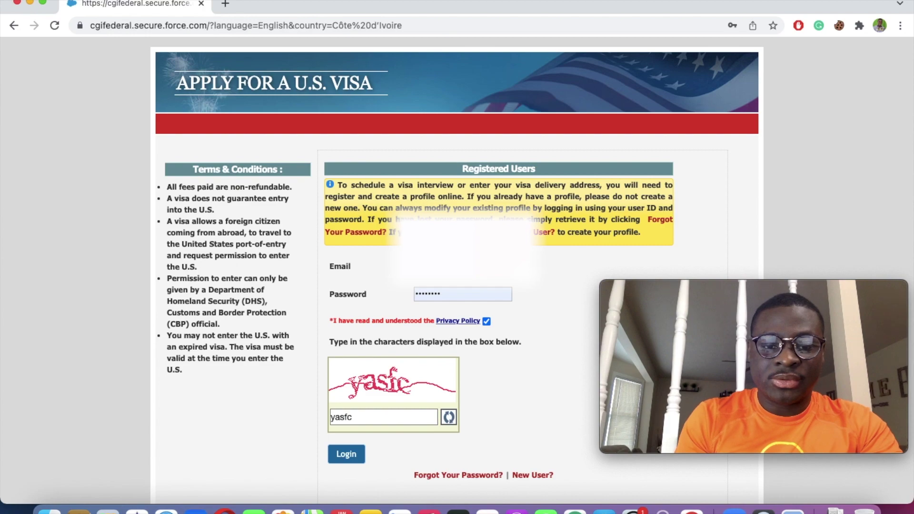
left_click(347, 457)
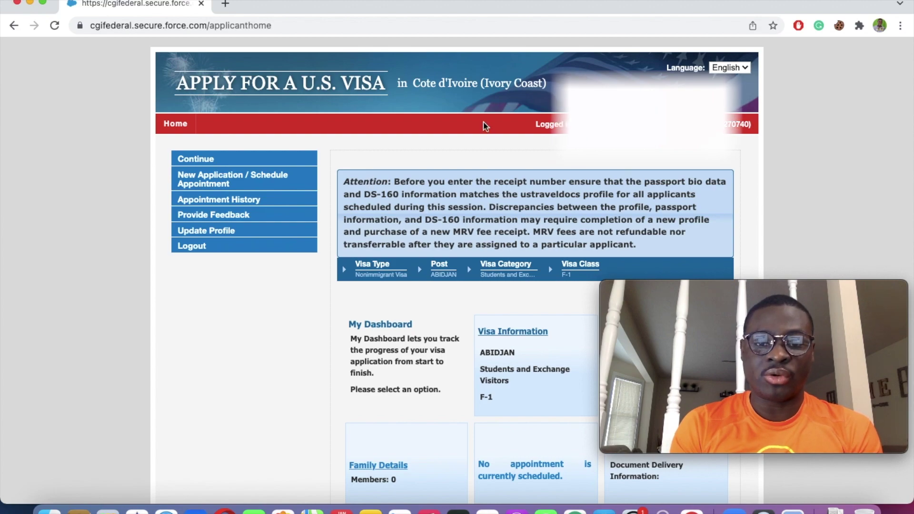
Step: Go from Visa Information to DS-160 Information and open the online Form DS-160 link
left_click(508, 333)
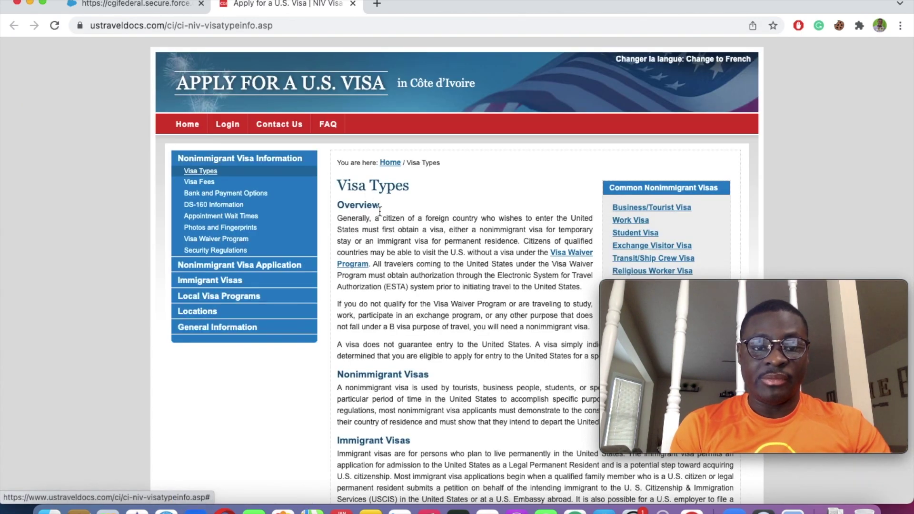
left_click(209, 206)
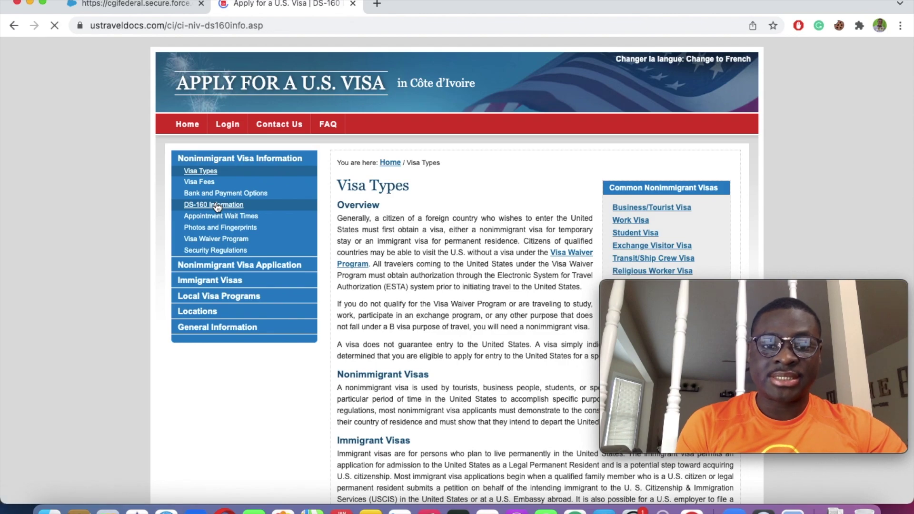
scroll(420, 316, "down", 10)
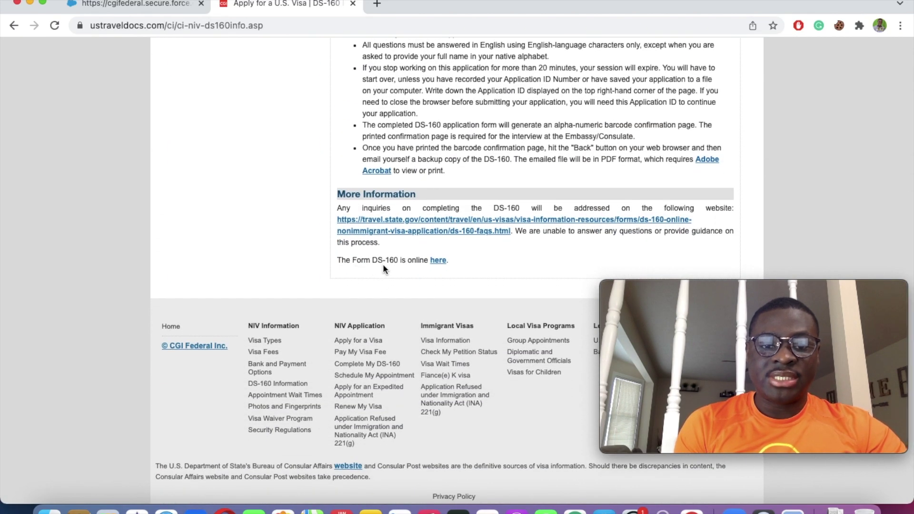
left_click(438, 264)
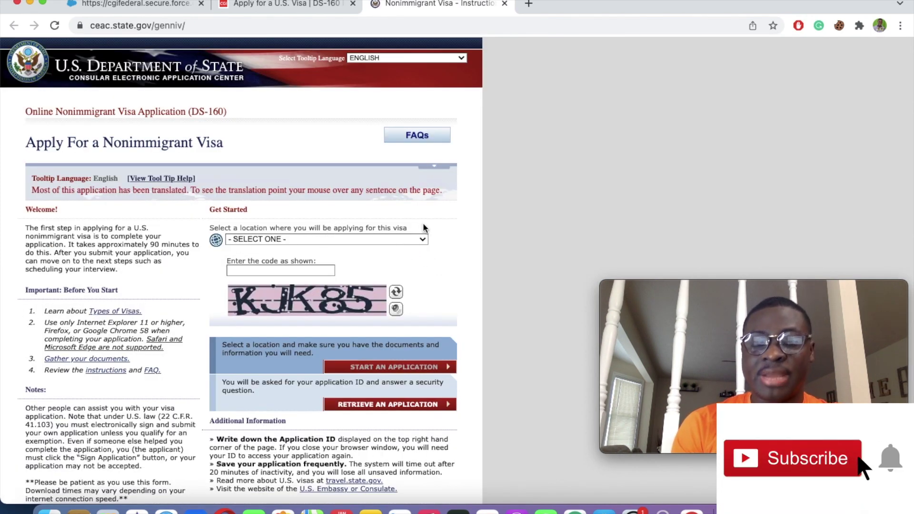
Step: Choose COTE D'IVOIRE, ABIDJAN as the application location
left_click(354, 239)
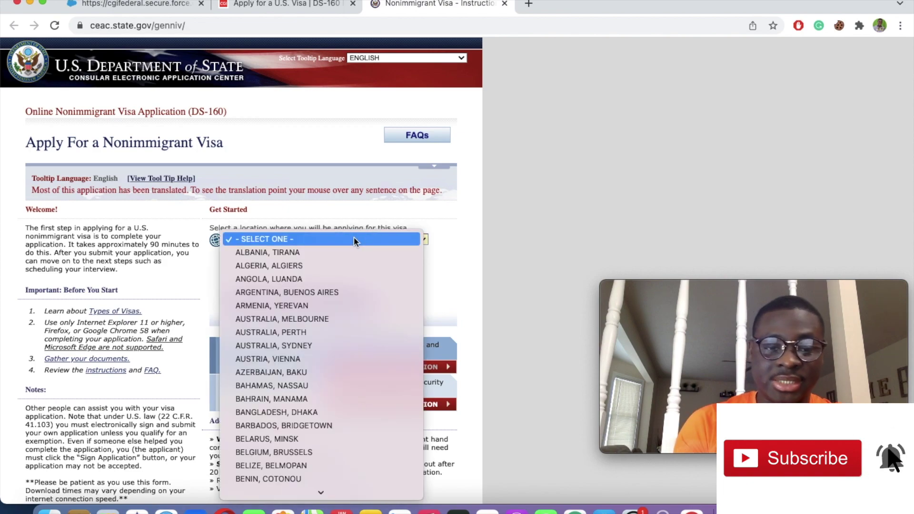
scroll(329, 380, "down", 10)
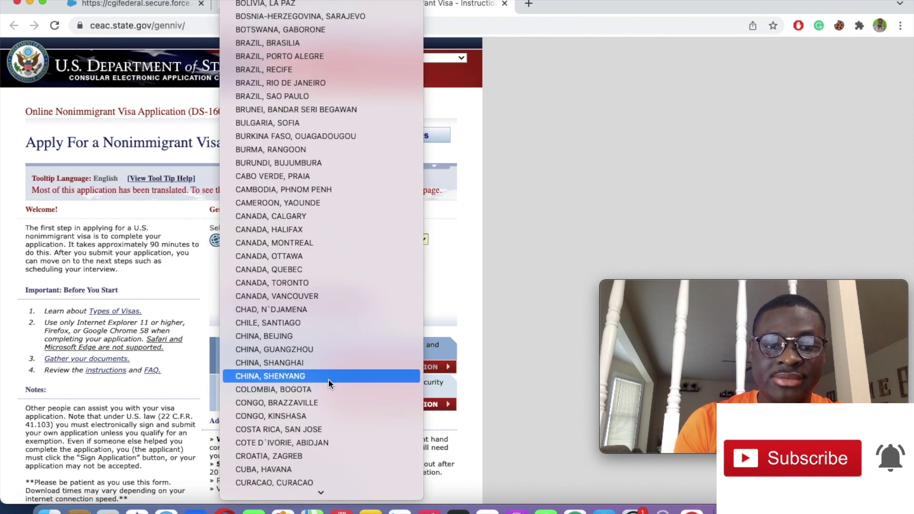
scroll(328, 380, "down", 3)
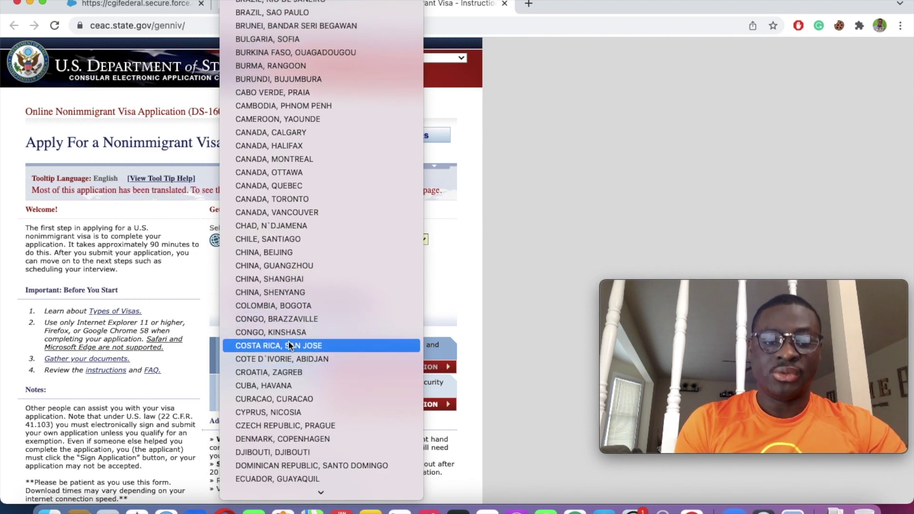
left_click(289, 353)
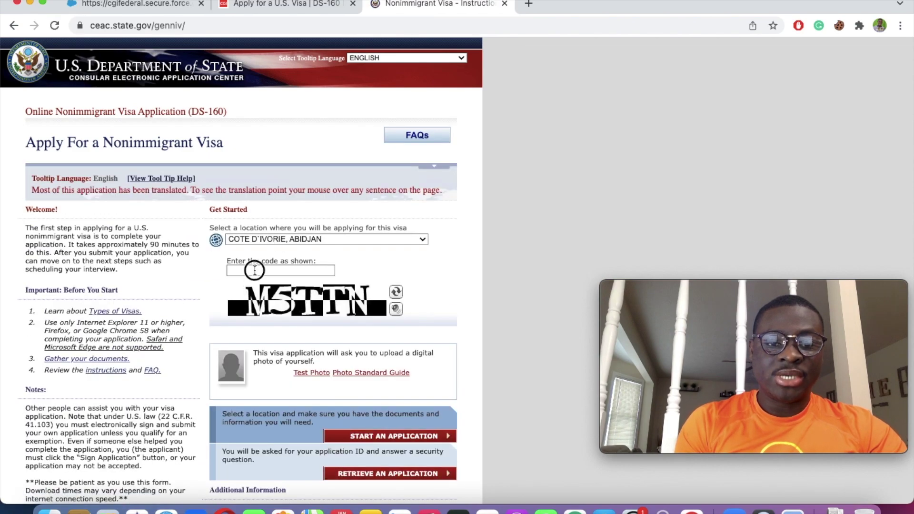
Step: Enter the displayed verification code and start a new application
left_click(254, 270)
type("M")
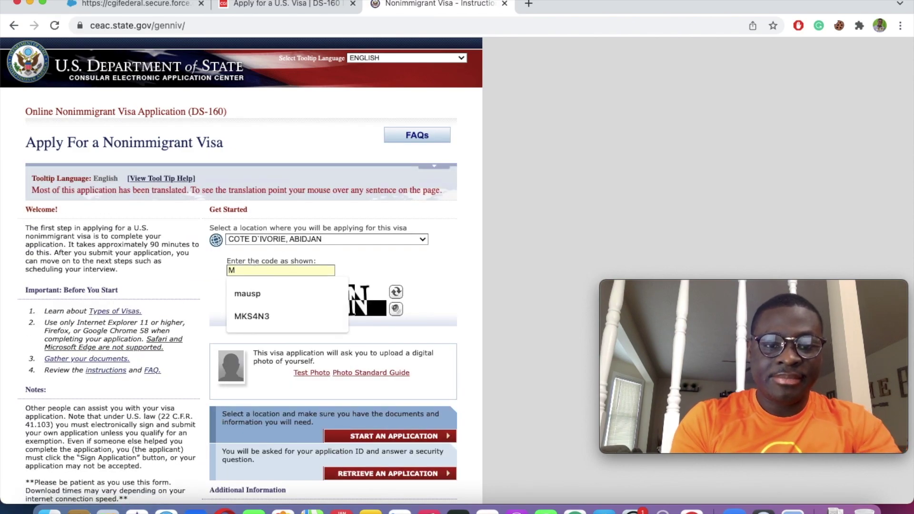
left_click(404, 261)
left_click(236, 271)
type("5TTN")
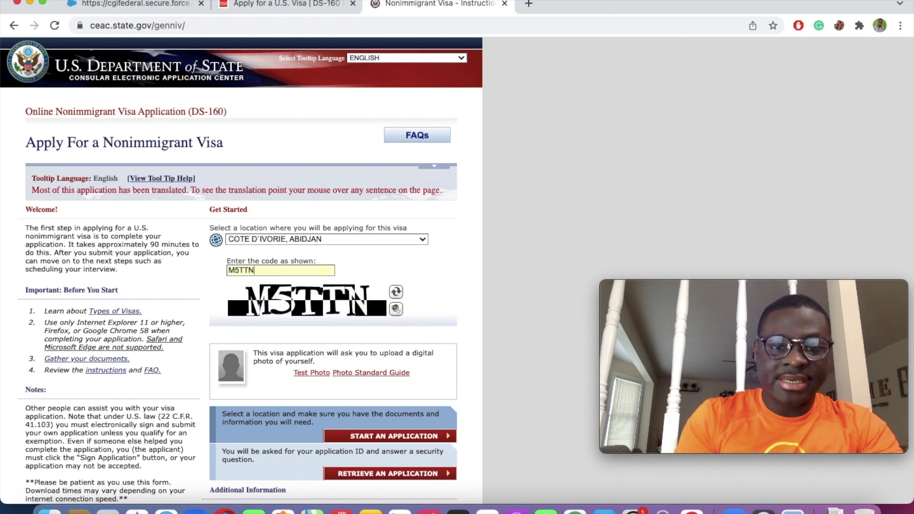
left_click(373, 259)
scroll(372, 260, "down", 5)
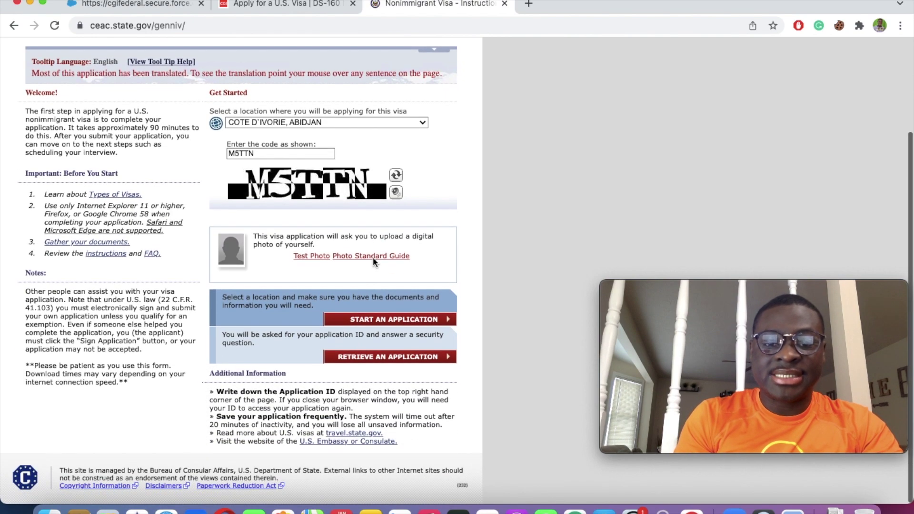
left_click(401, 319)
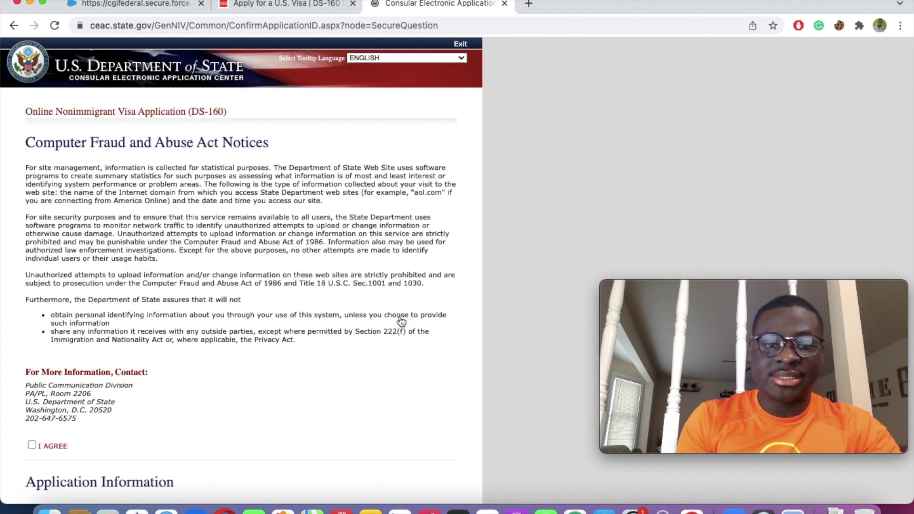
Step: Agree to the notices, answer the mother's-mother security question, and continue to Personal Information 1
scroll(267, 392, "down", 5)
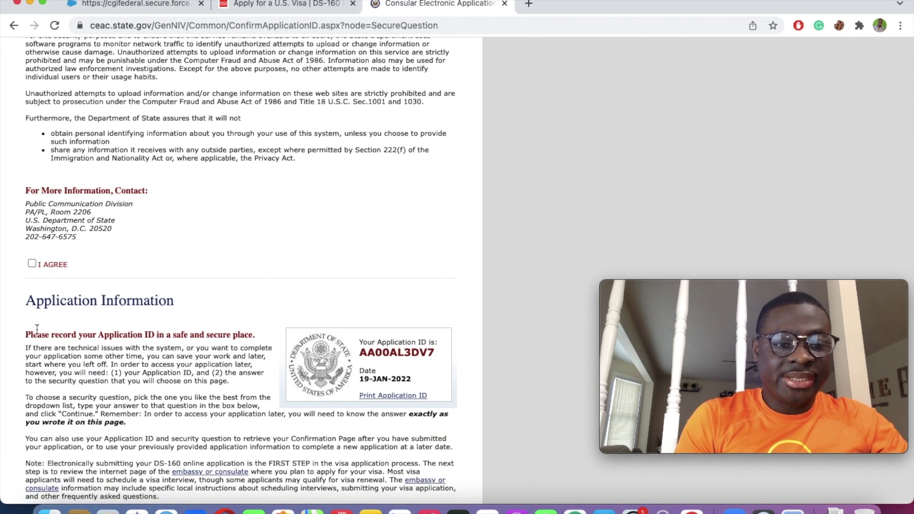
left_click(31, 264)
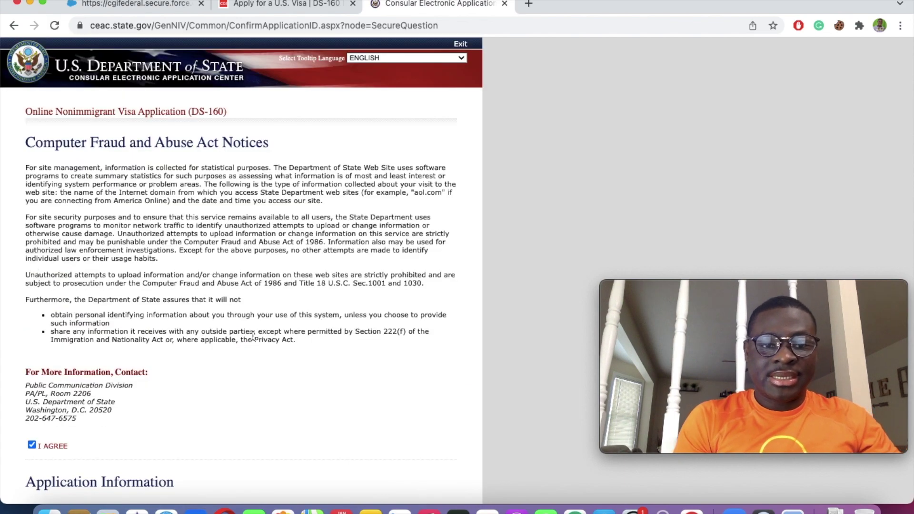
scroll(252, 338, "down", 8)
scroll(252, 334, "down", 1)
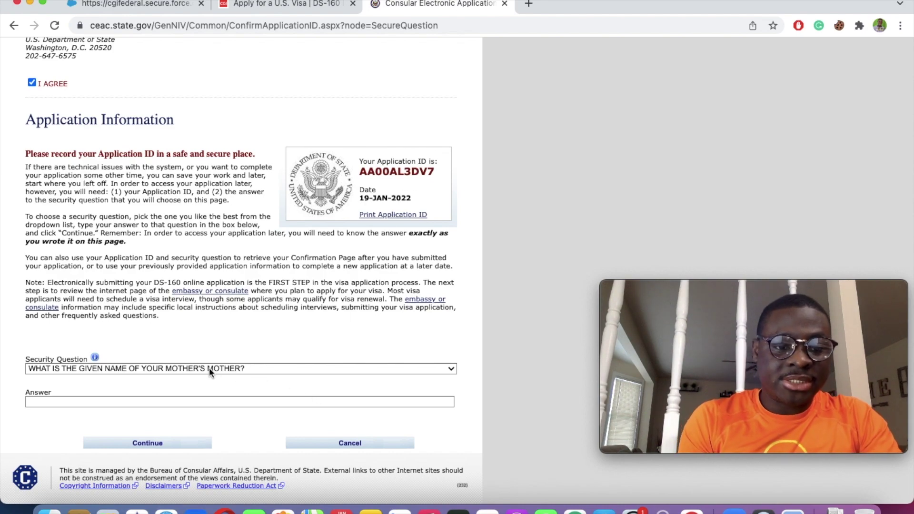
left_click(134, 402)
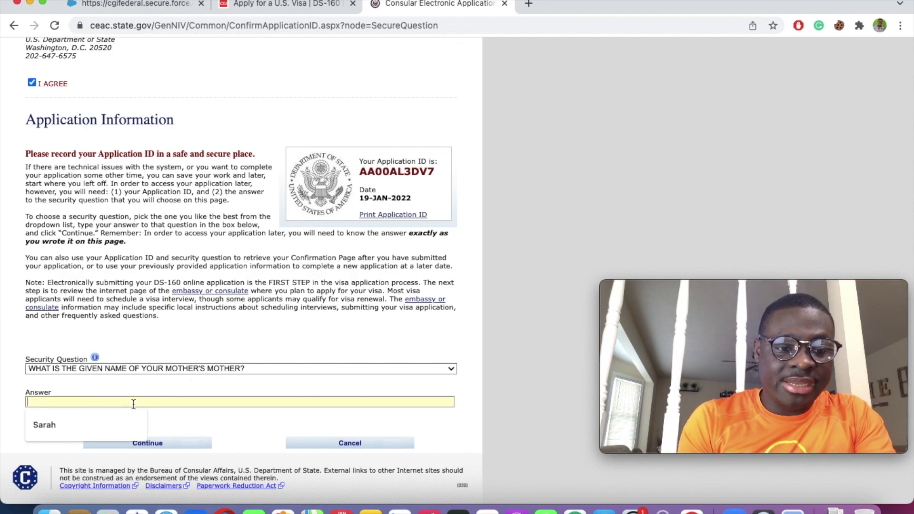
type("SARAH")
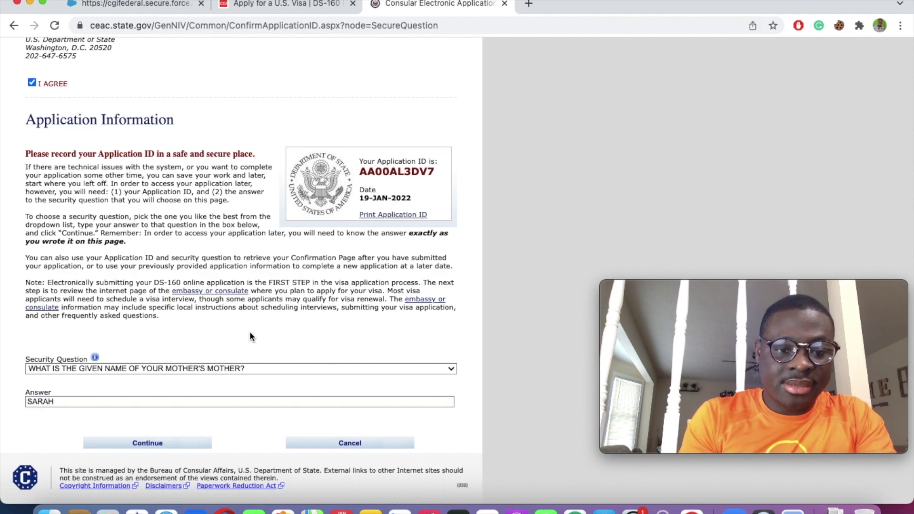
left_click(175, 442)
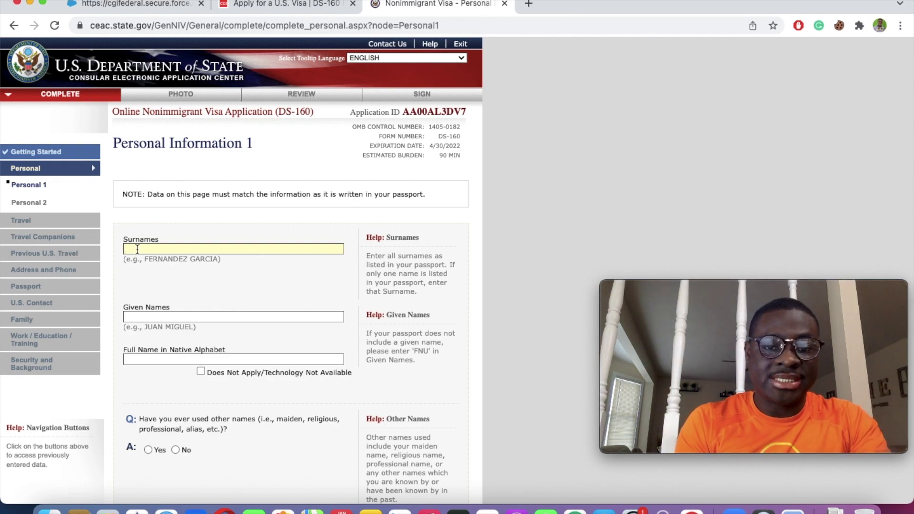
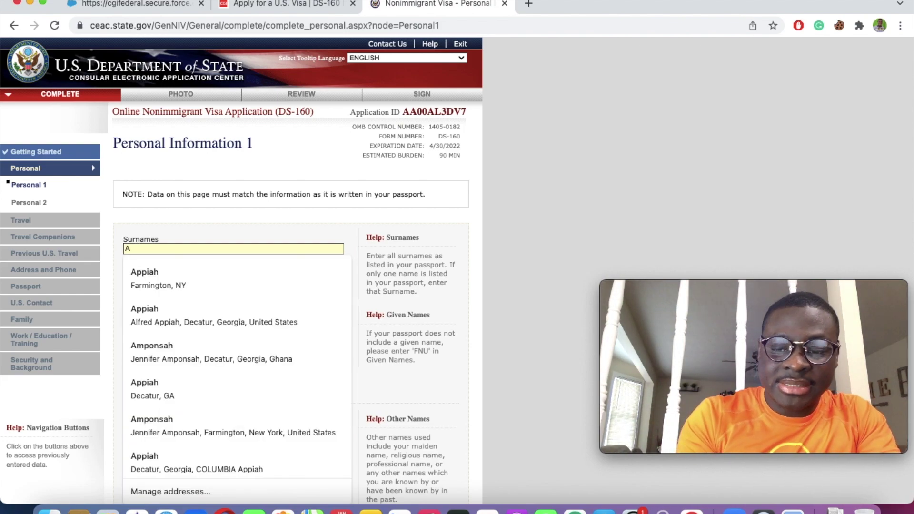
Step: Enter the applicant's surname and given names; native-alphabet name not applicable, no other names
left_click(218, 201)
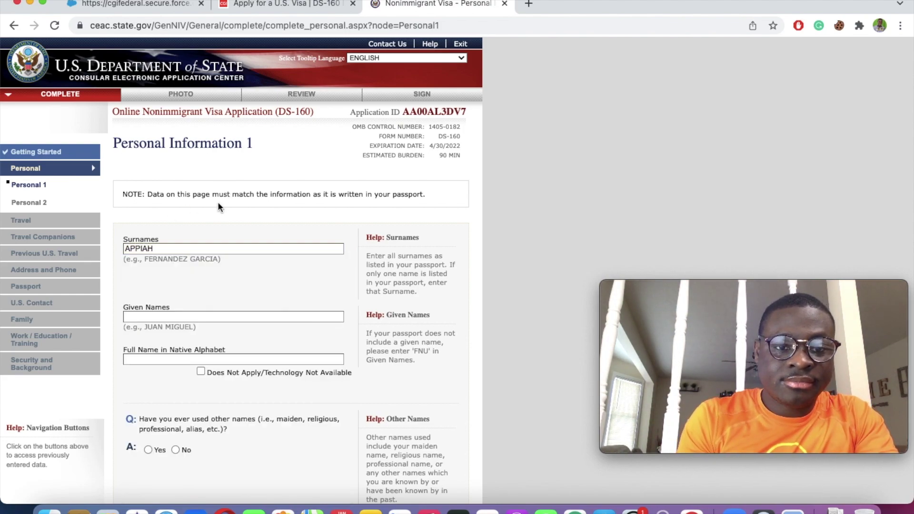
scroll(218, 201, "down", 5)
left_click(181, 196)
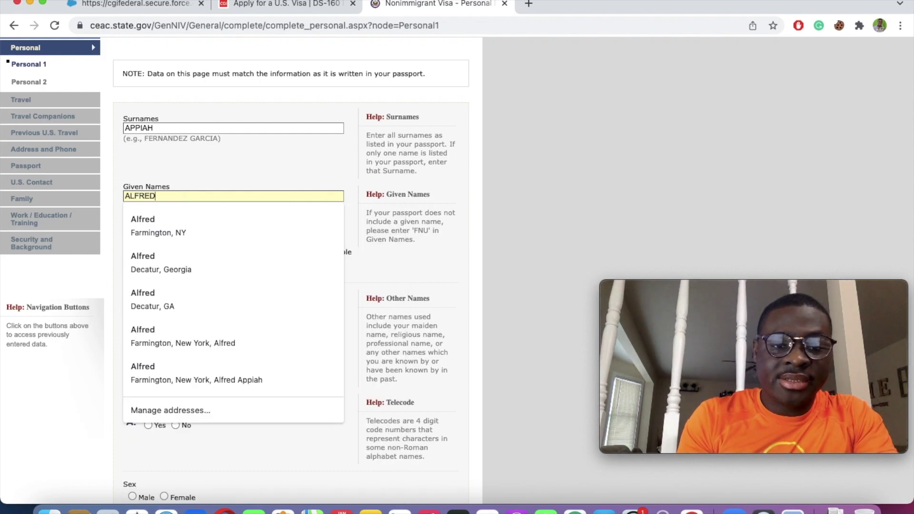
left_click(250, 102)
scroll(250, 99, "down", 4)
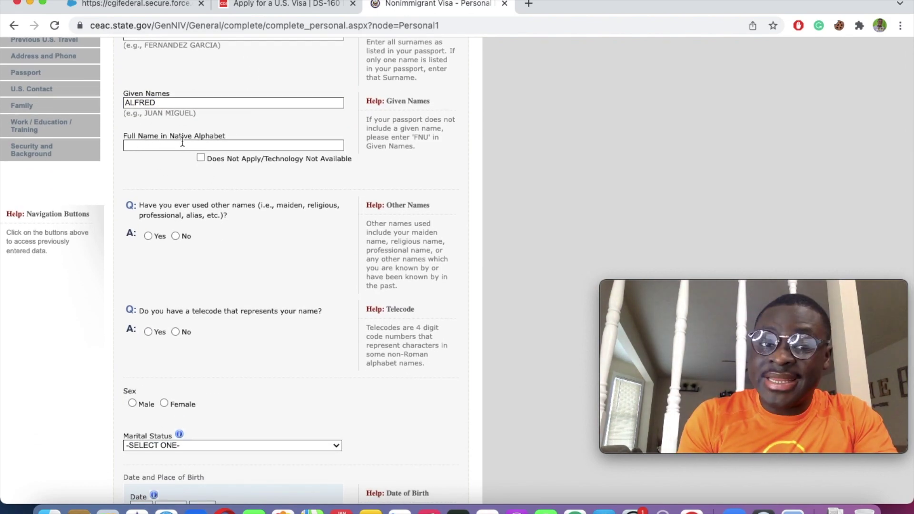
left_click(202, 158)
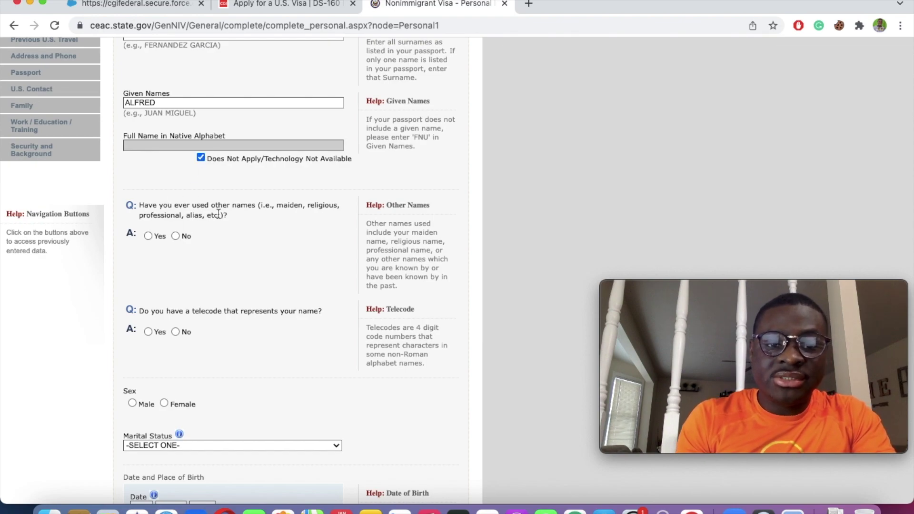
left_click(175, 235)
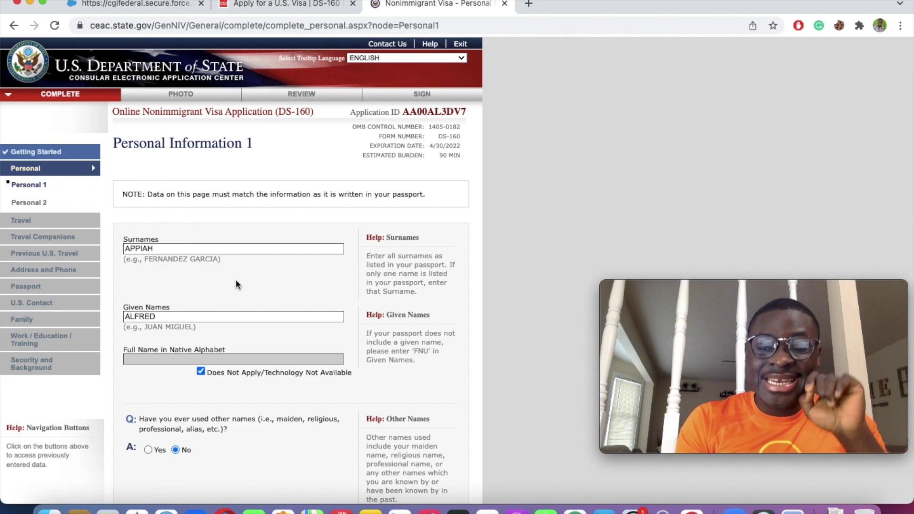
Step: Answer No to telecode, set sex to Male and marital status to SINGLE
scroll(237, 284, "down", 5)
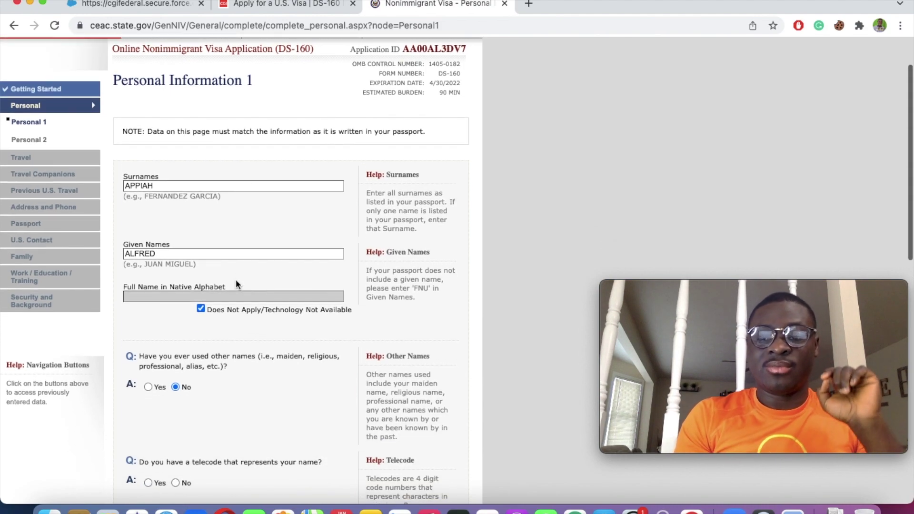
scroll(236, 284, "down", 6)
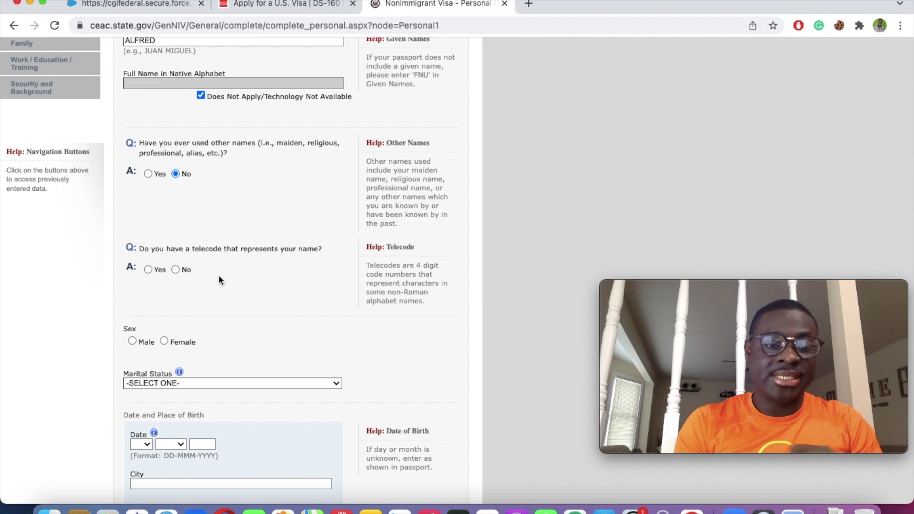
left_click(176, 270)
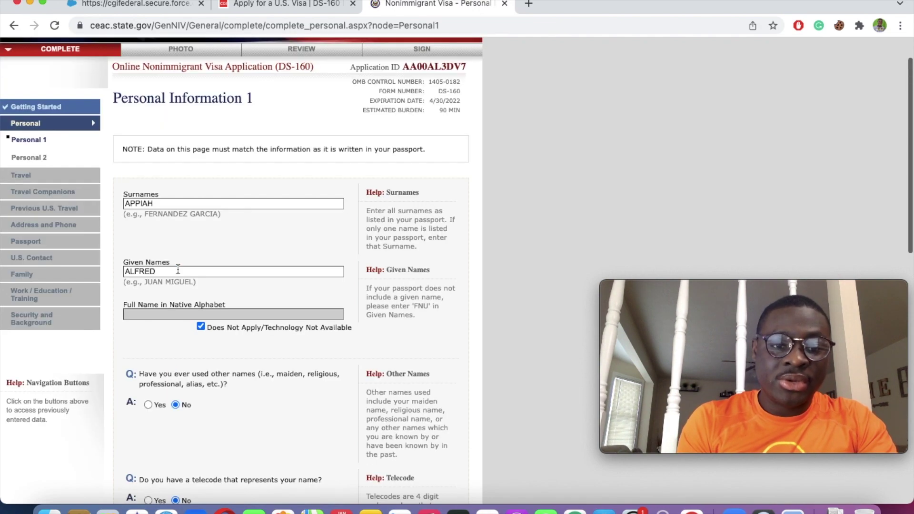
scroll(177, 269, "down", 6)
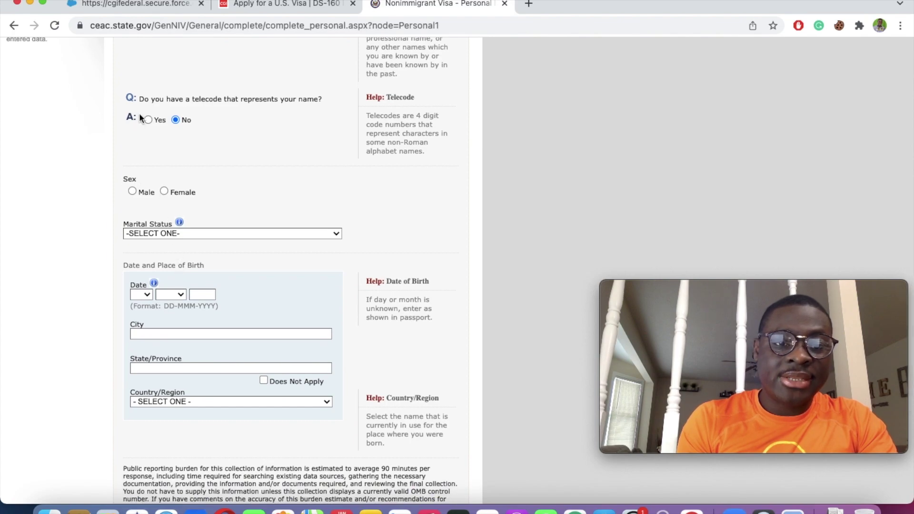
left_click(133, 191)
scroll(250, 161, "down", 4)
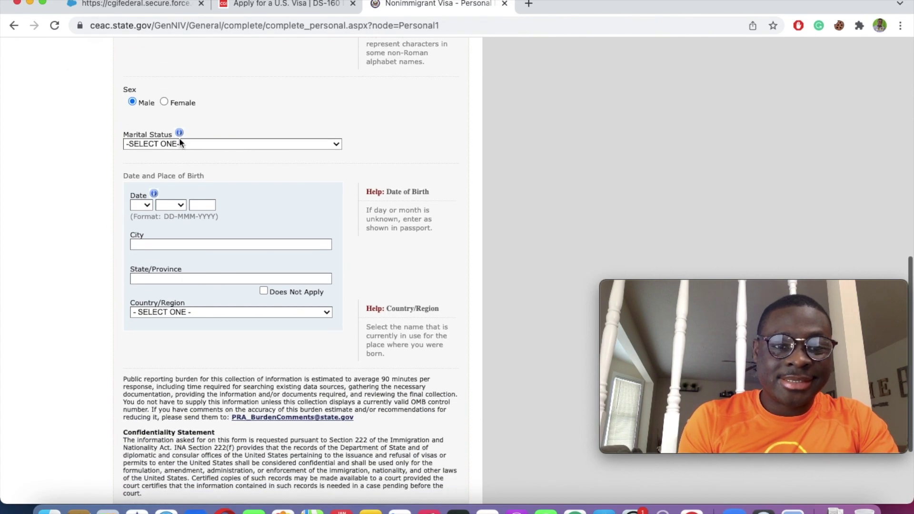
left_click(205, 143)
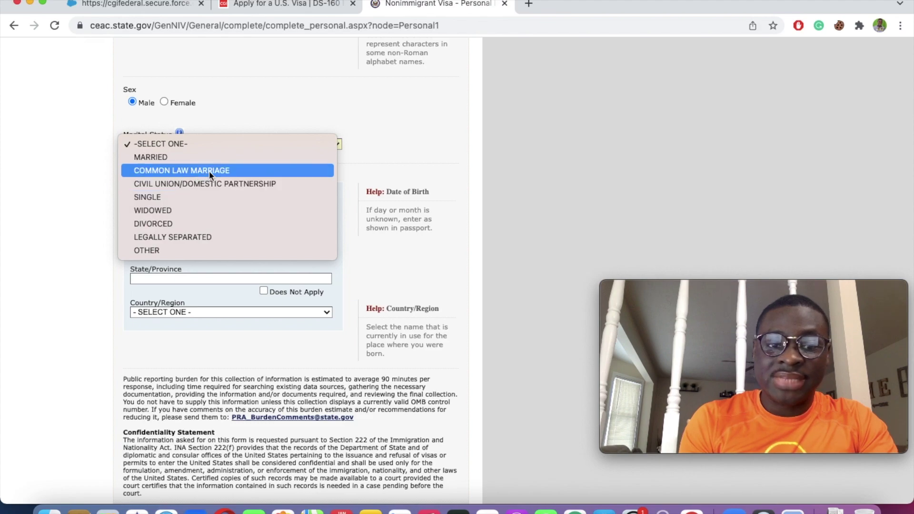
left_click(160, 197)
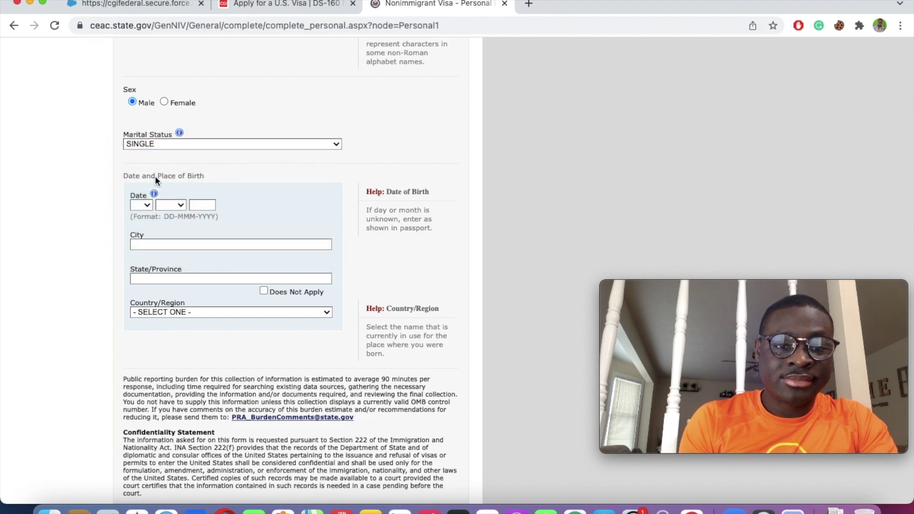
left_click(141, 205)
left_click(144, 238)
left_click(180, 205)
left_click(176, 230)
left_click(210, 204)
left_click(213, 222)
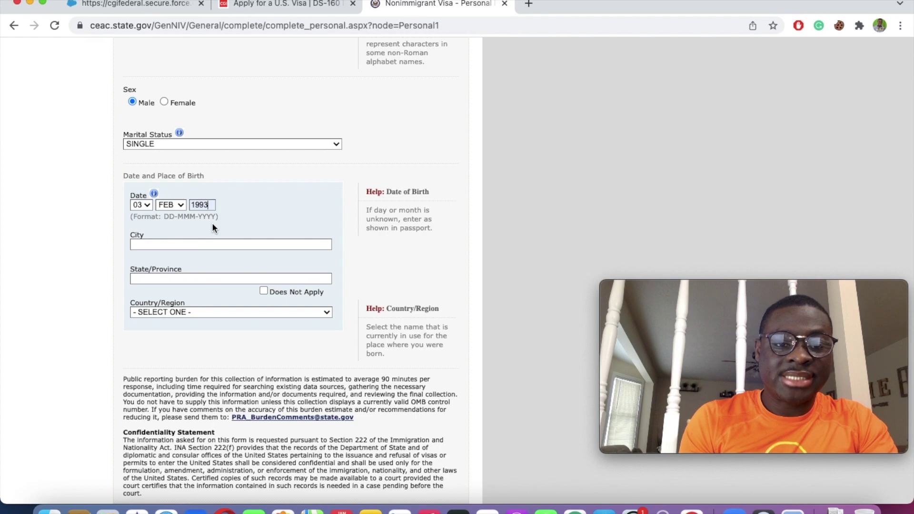
left_click(174, 243)
left_click(156, 304)
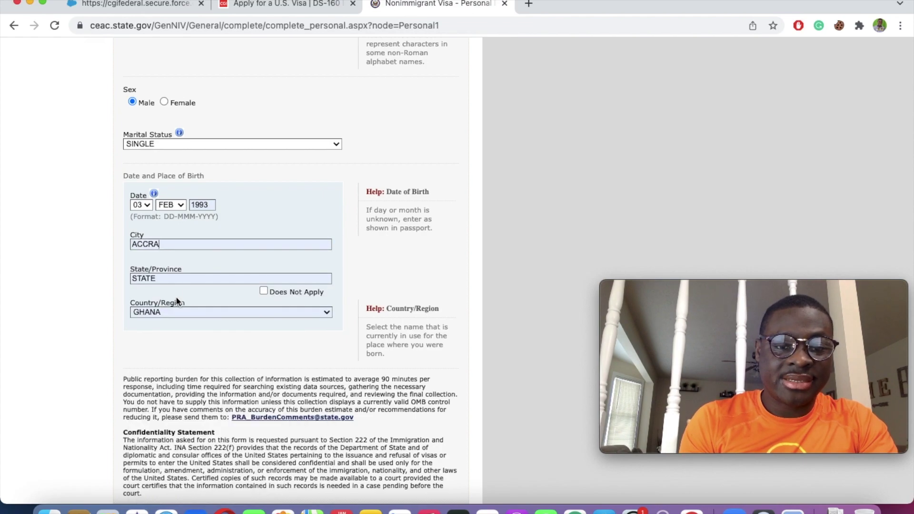
left_click(263, 290)
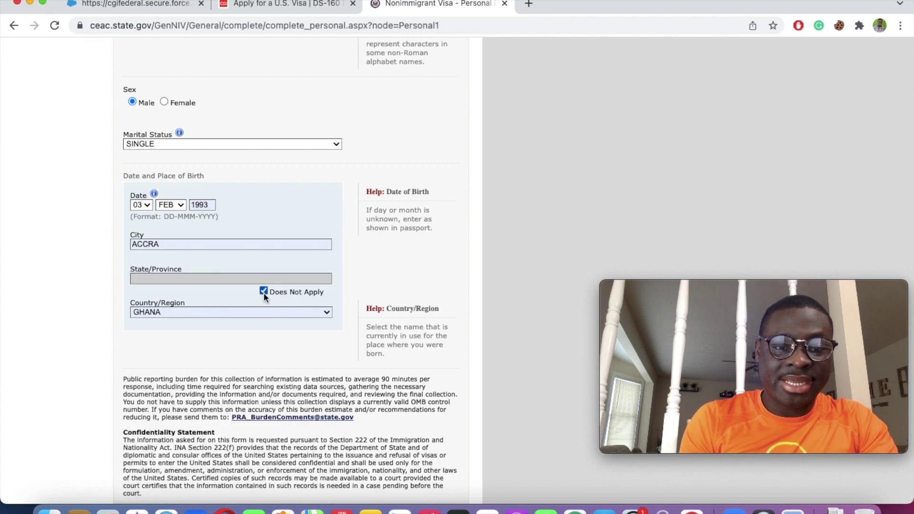
Step: Save Personal Information 1 and continue to Personal Information 2
scroll(261, 314, "down", 5)
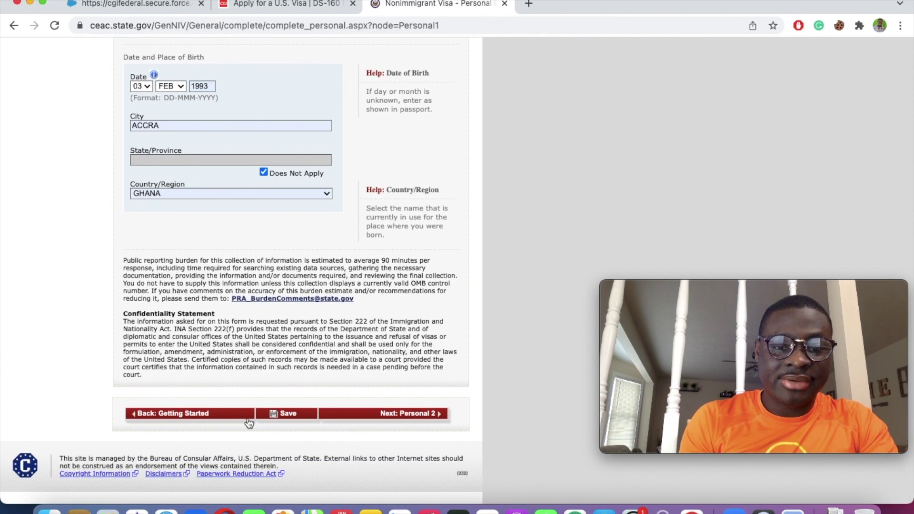
left_click(291, 416)
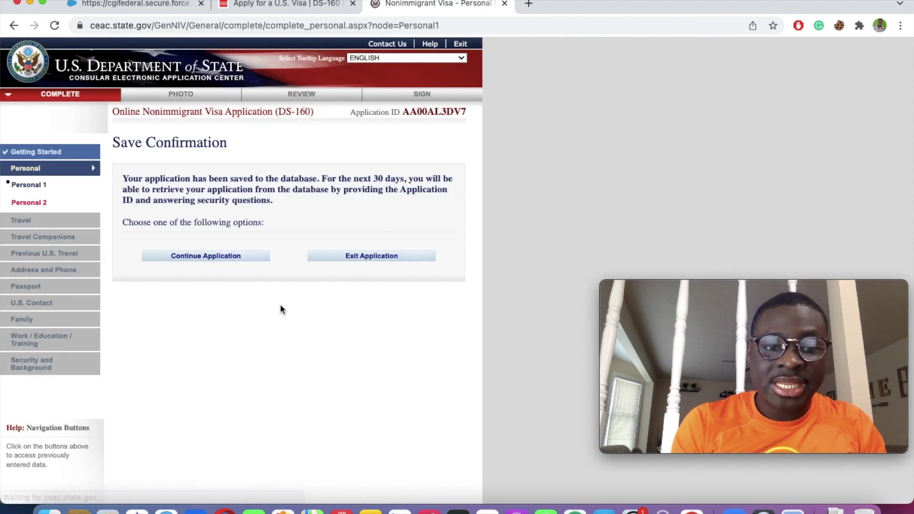
left_click(226, 257)
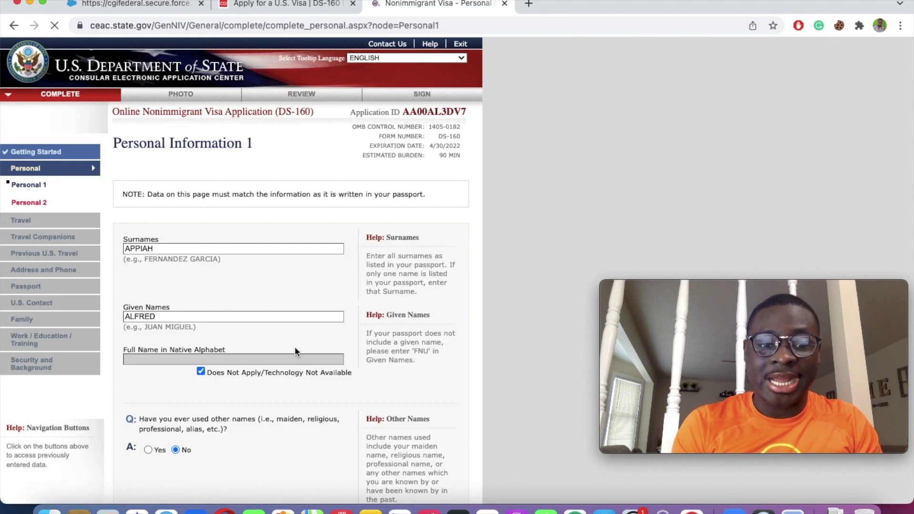
scroll(296, 353, "down", 2)
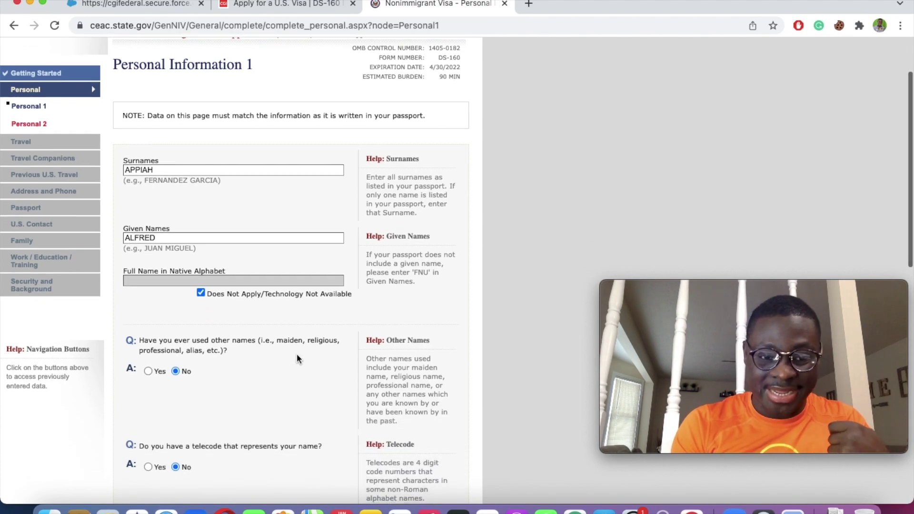
scroll(296, 357, "down", 15)
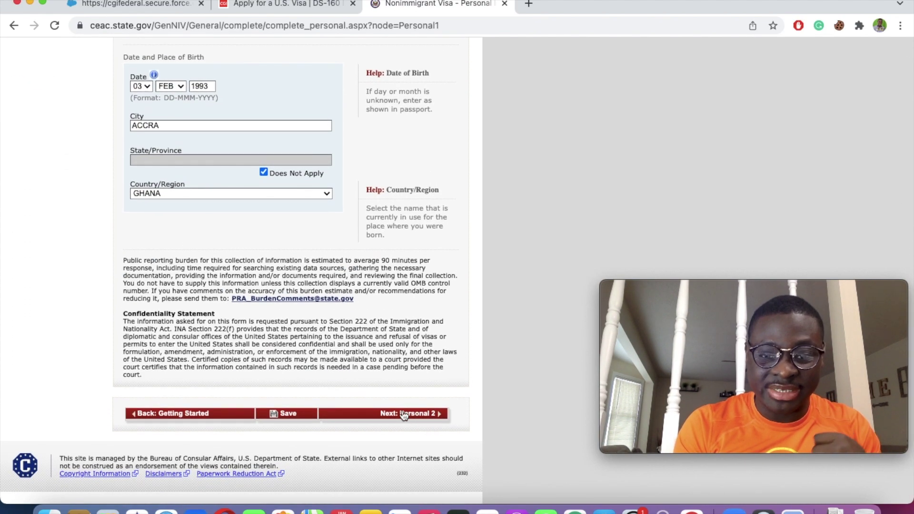
left_click(403, 413)
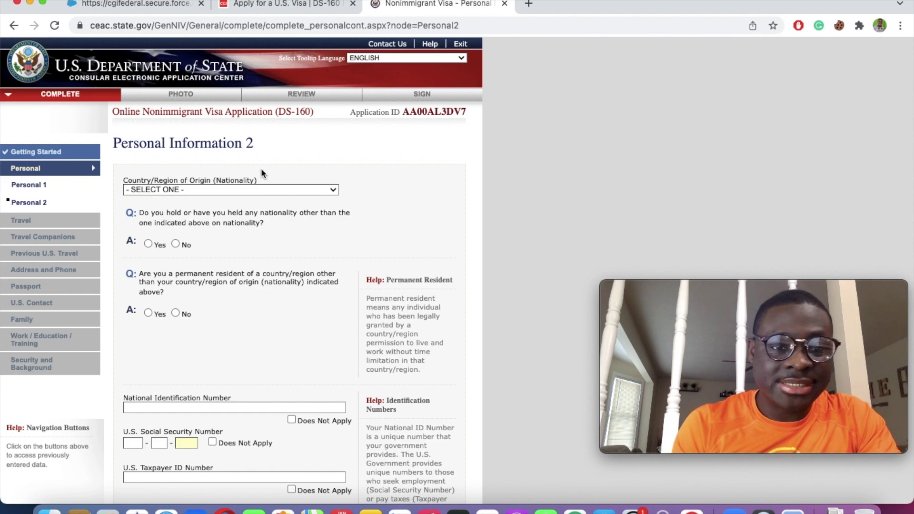
Step: Set nationality to GHANA and answer No to other nationality and permanent residency
left_click(157, 189)
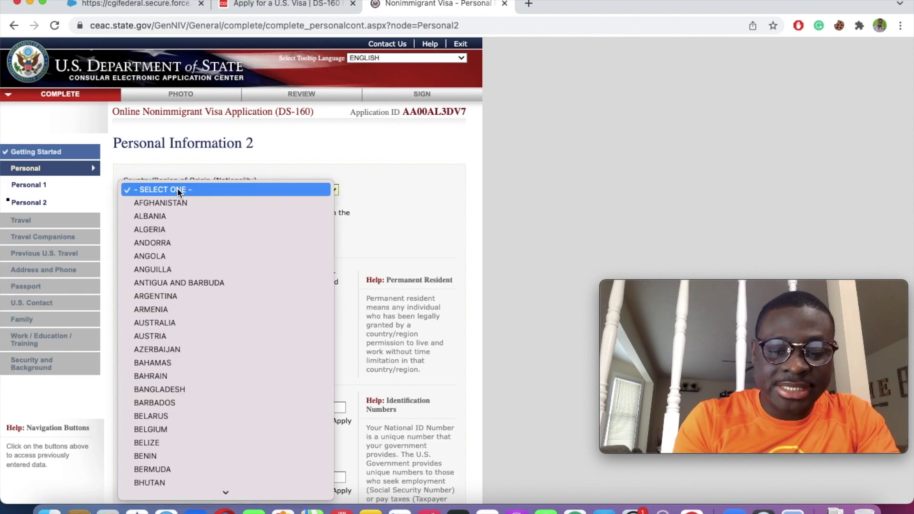
type("ghana")
key("Return")
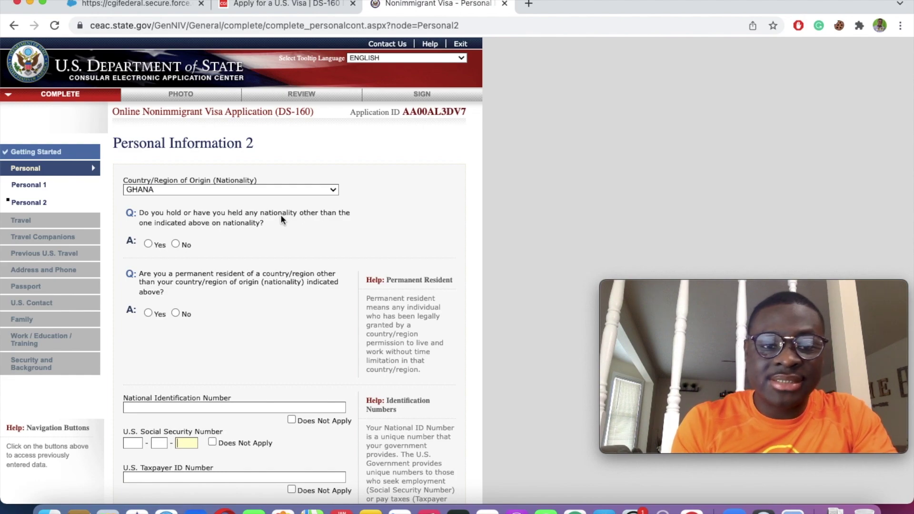
left_click(175, 244)
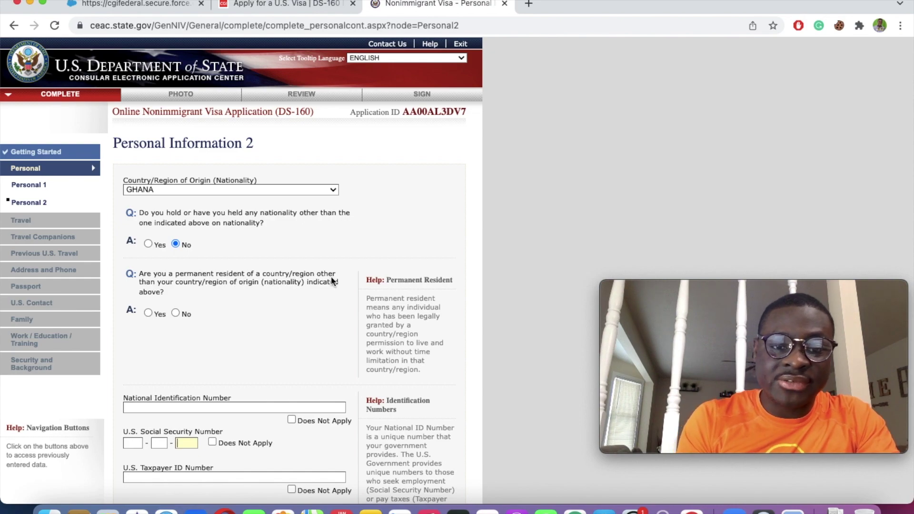
left_click(175, 312)
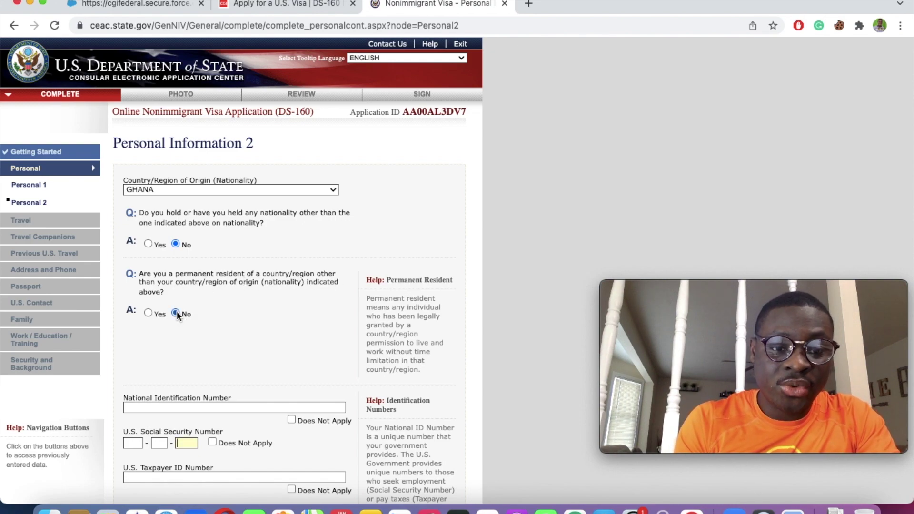
scroll(176, 310, "down", 5)
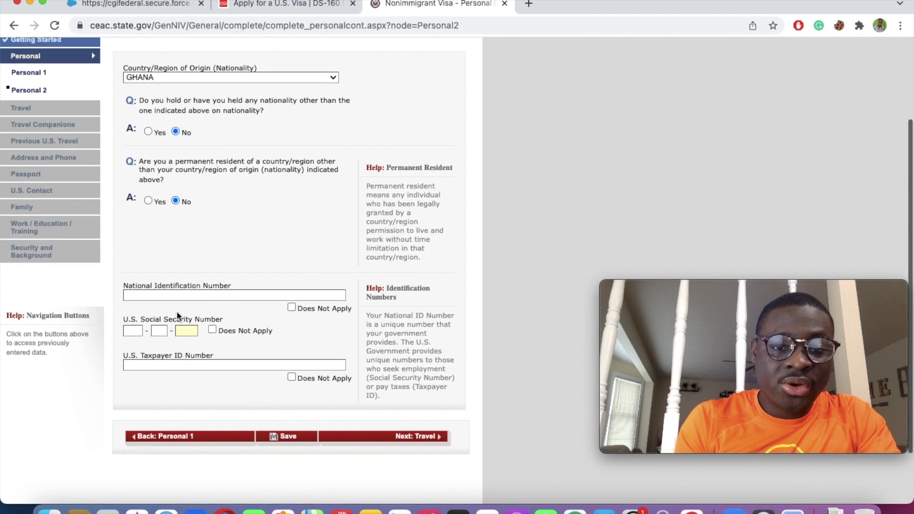
Step: Mark National ID, SSN and Taxpayer ID as Does Not Apply, save, and go to Travel
left_click(292, 306)
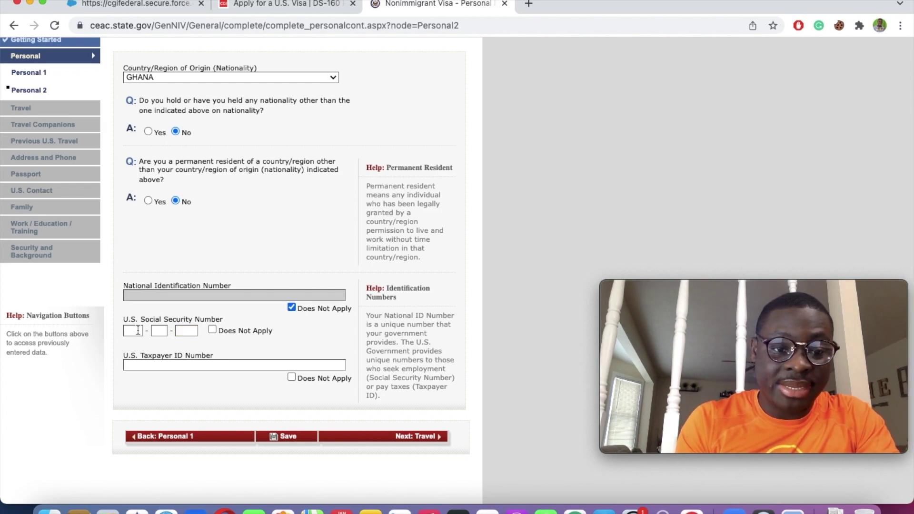
left_click(213, 329)
scroll(213, 328, "down", 3)
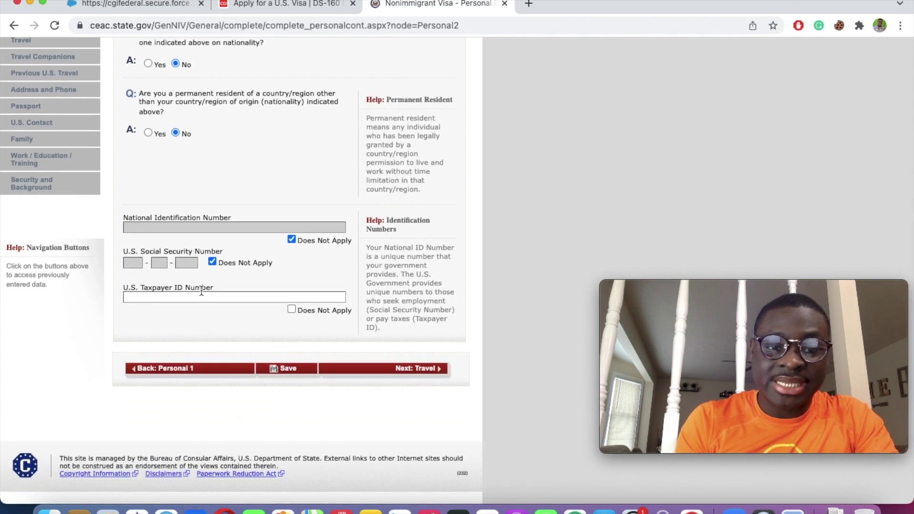
left_click(291, 310)
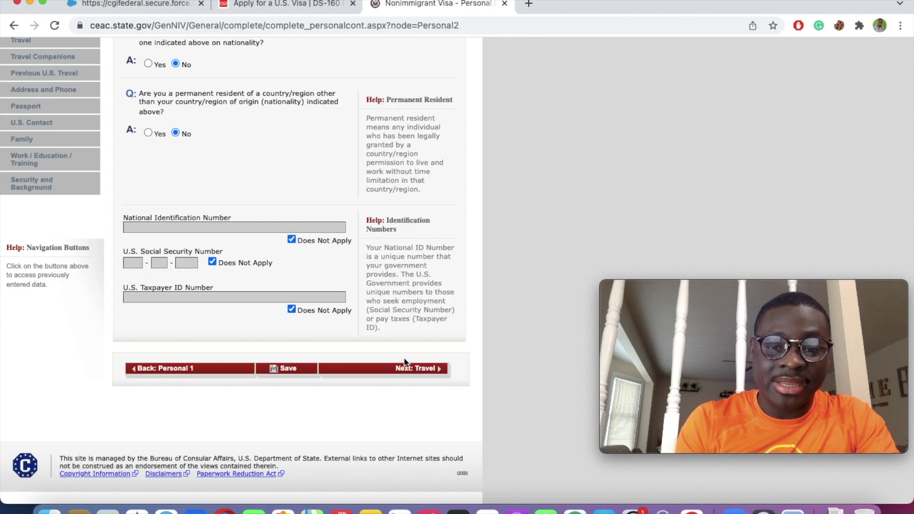
left_click(288, 369)
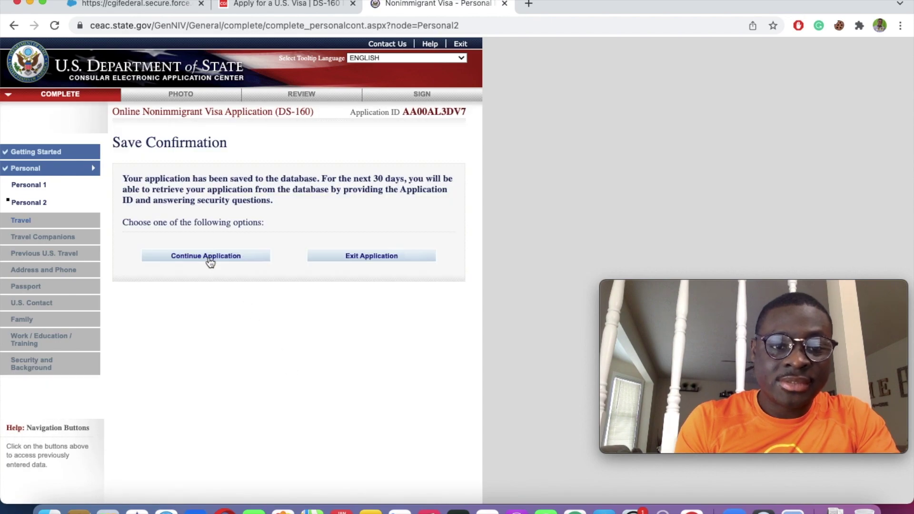
left_click(209, 258)
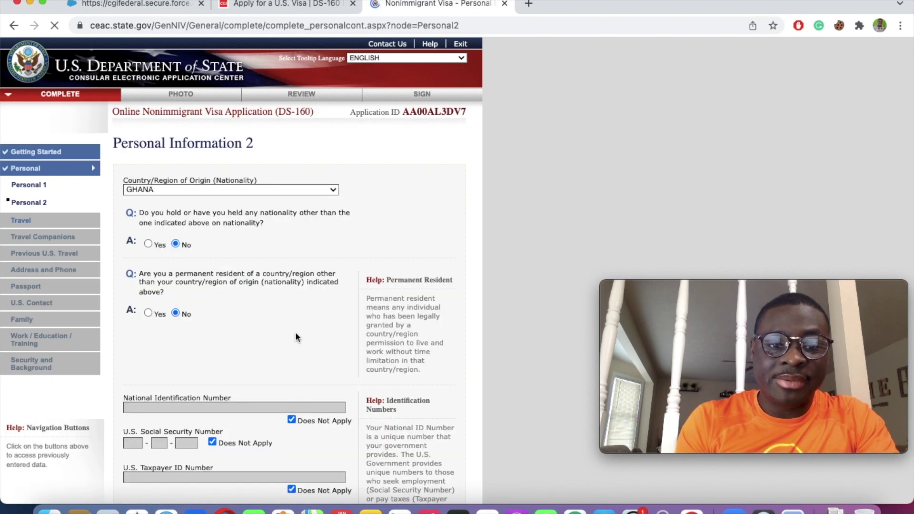
scroll(295, 332, "down", 5)
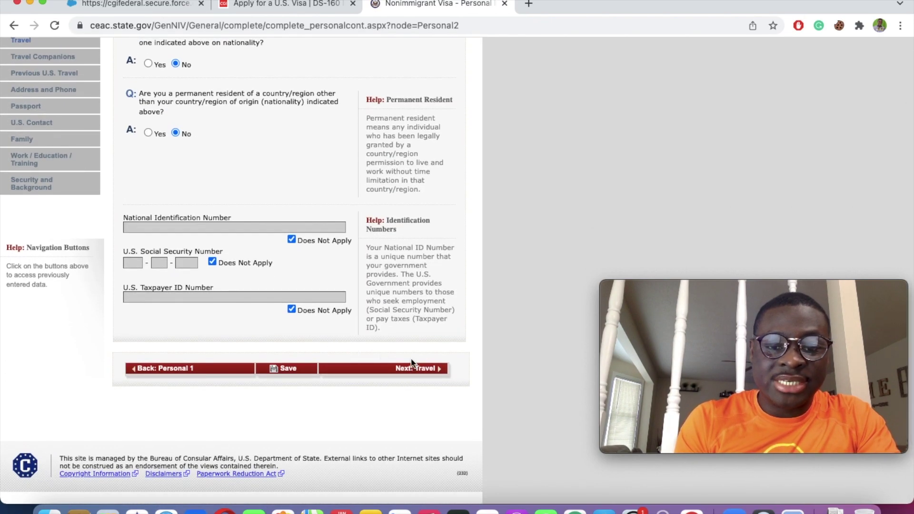
left_click(413, 365)
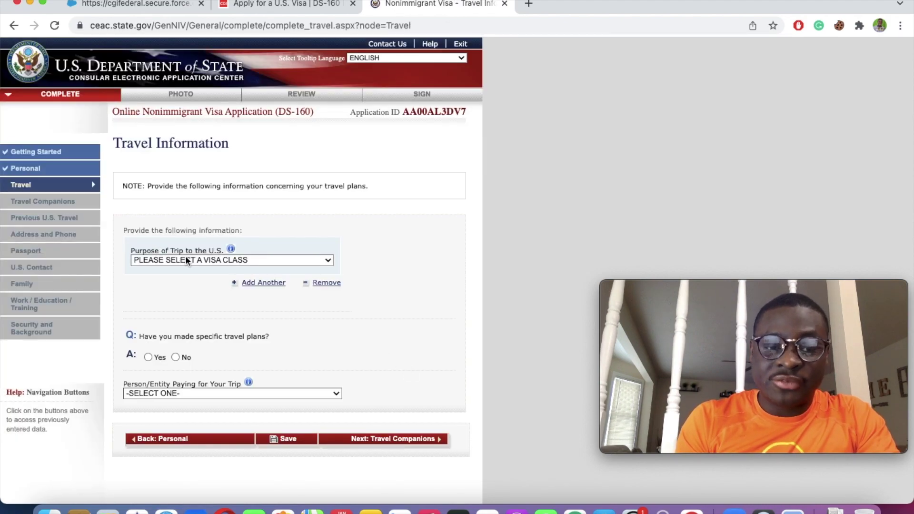
Step: Set trip purpose to ACADEMIC OR LANGUAGE STUDENT (F), STUDENT (F1), with no specific travel plans
left_click(204, 259)
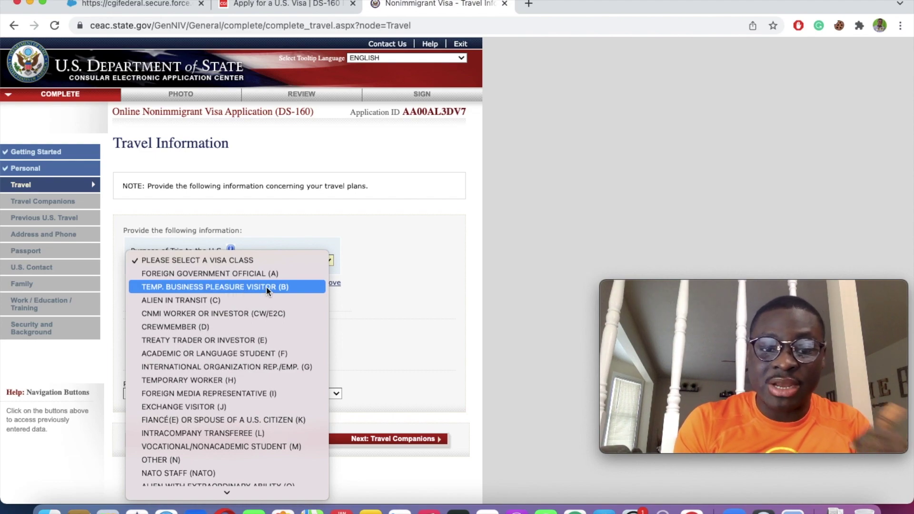
left_click(191, 353)
scroll(314, 345, "down", 2)
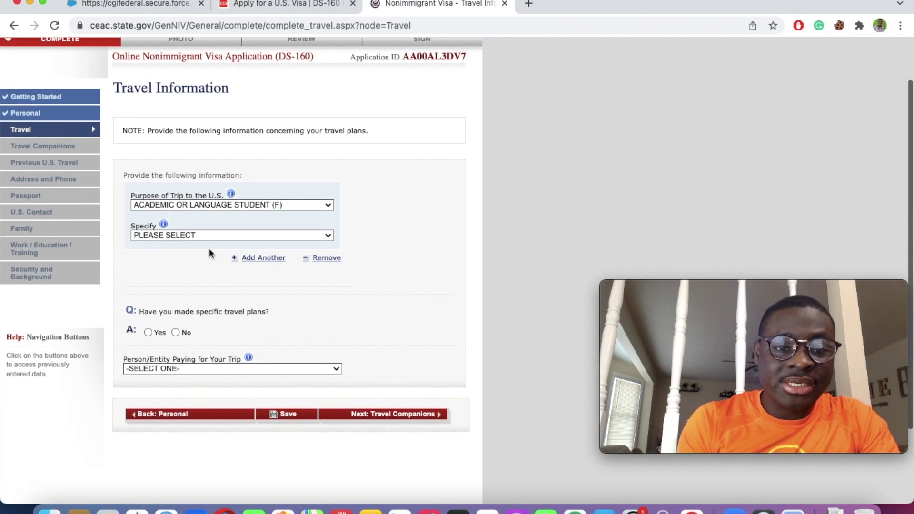
left_click(201, 235)
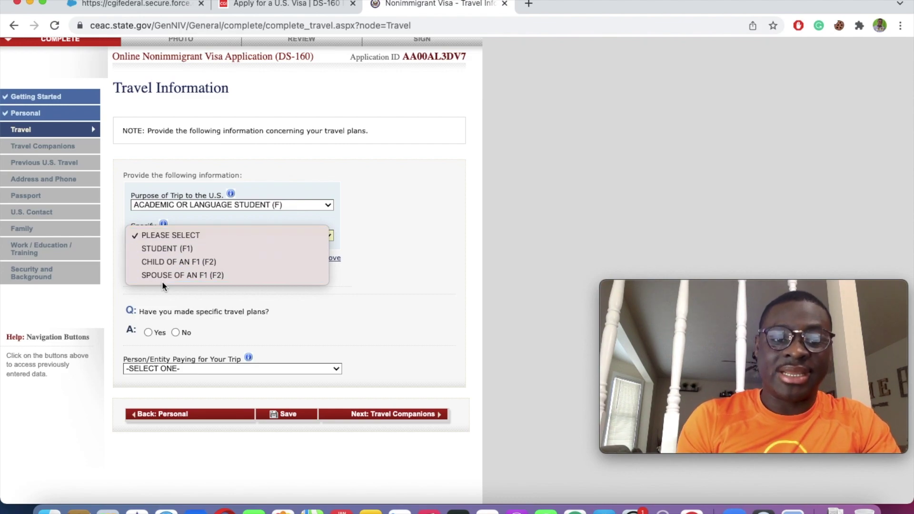
left_click(194, 248)
scroll(210, 288, "down", 3)
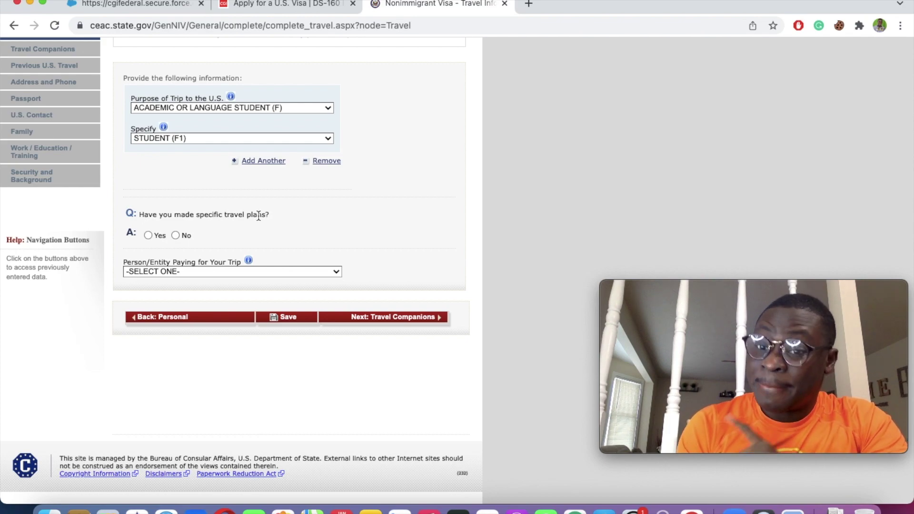
left_click(176, 235)
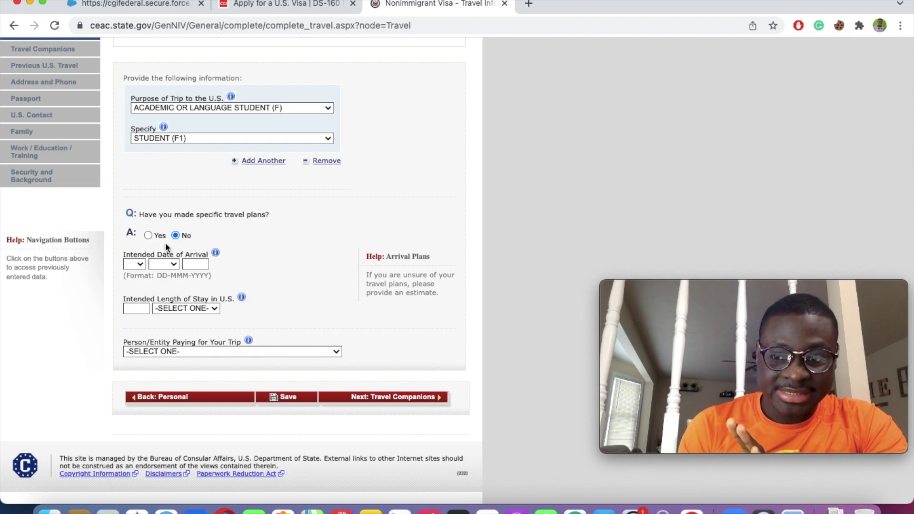
Step: Set intended arrival date 01 FEB 2022 and length of stay 3
left_click(139, 266)
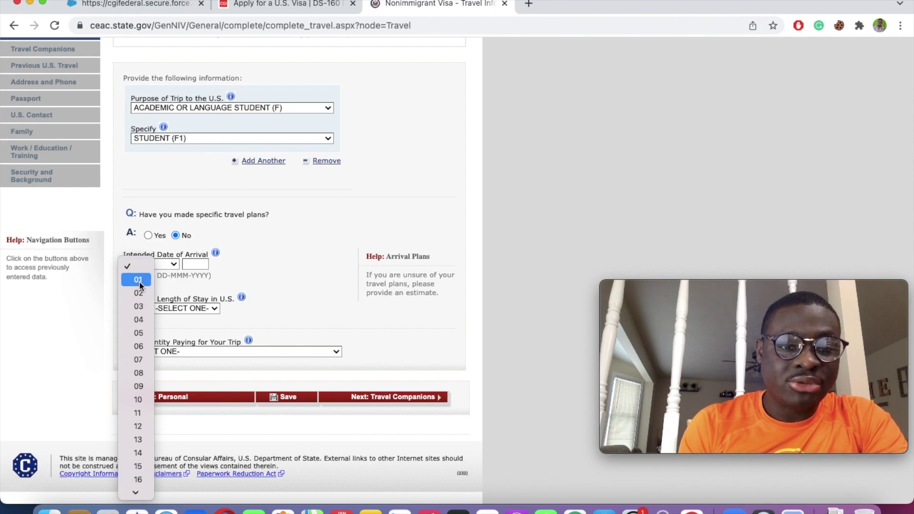
left_click(147, 277)
left_click(174, 264)
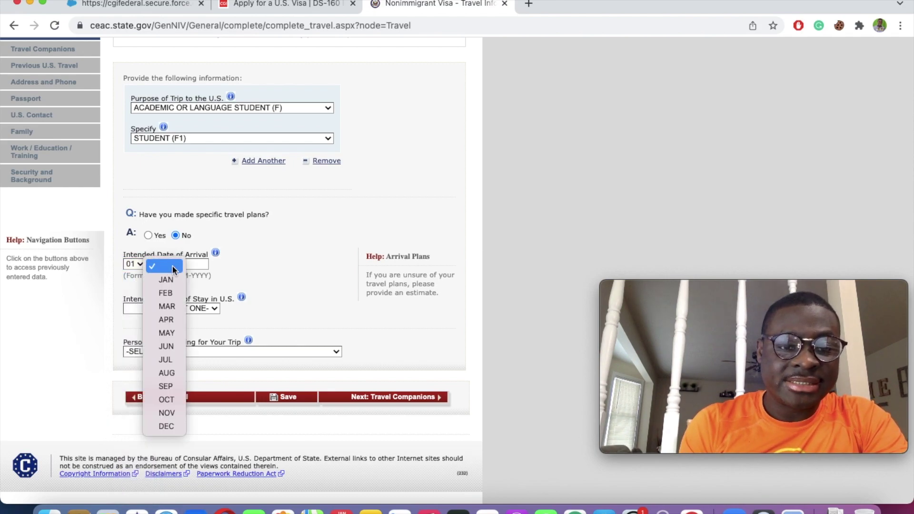
left_click(167, 294)
left_click(197, 265)
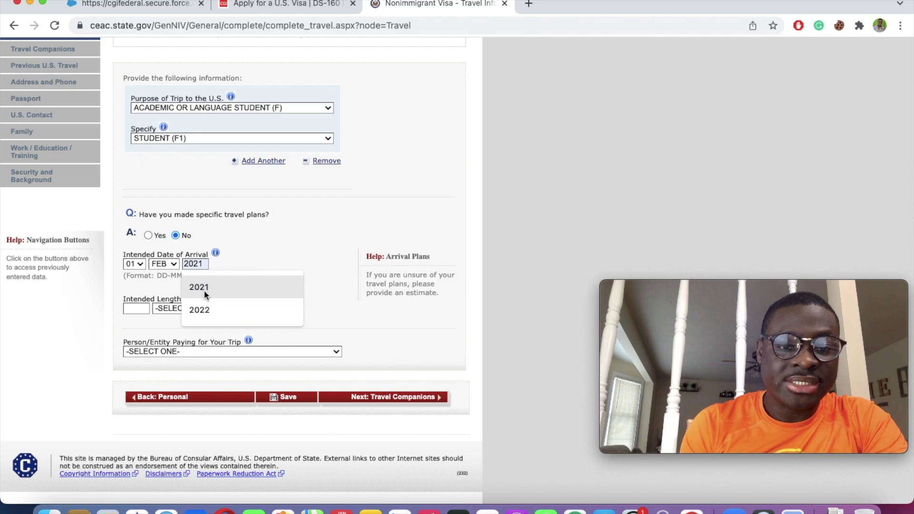
left_click(200, 311)
left_click(149, 307)
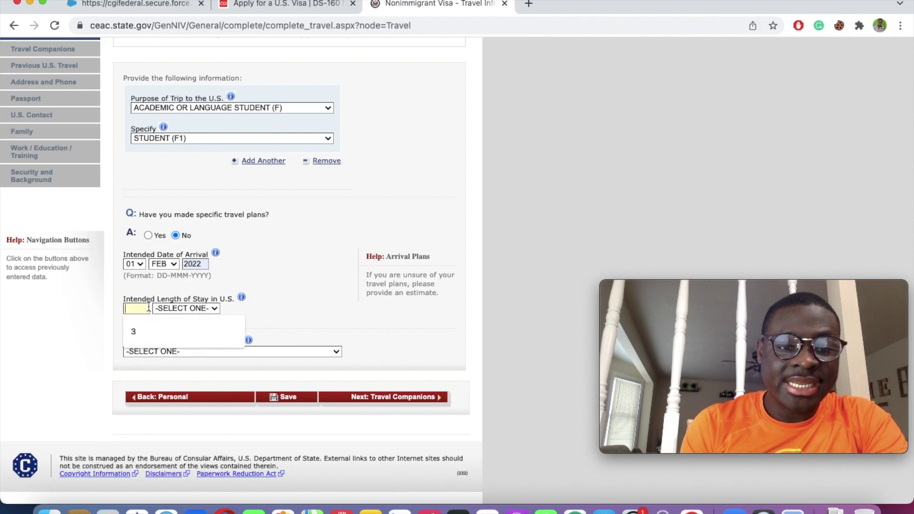
left_click(145, 324)
left_click(188, 308)
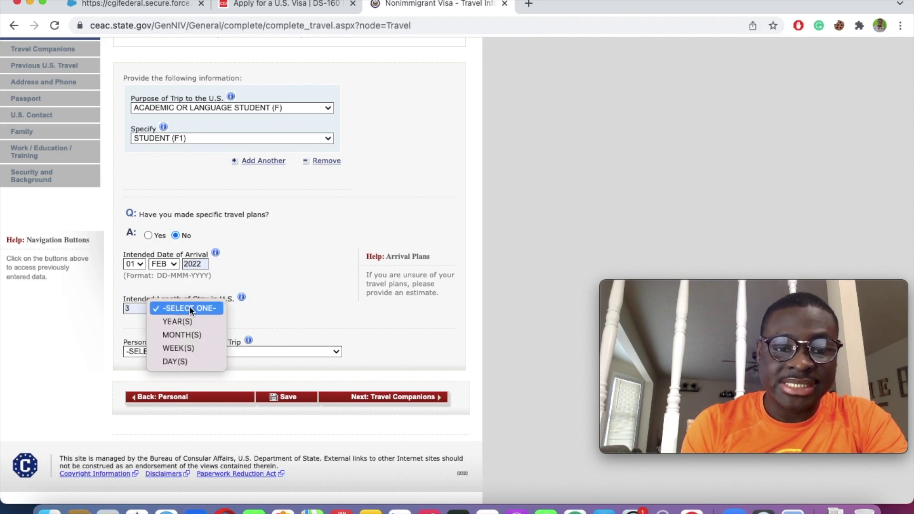
Step: Set the stay unit to YEAR(S) and fill the U.S. stay address from a saved autofill entry
left_click(187, 316)
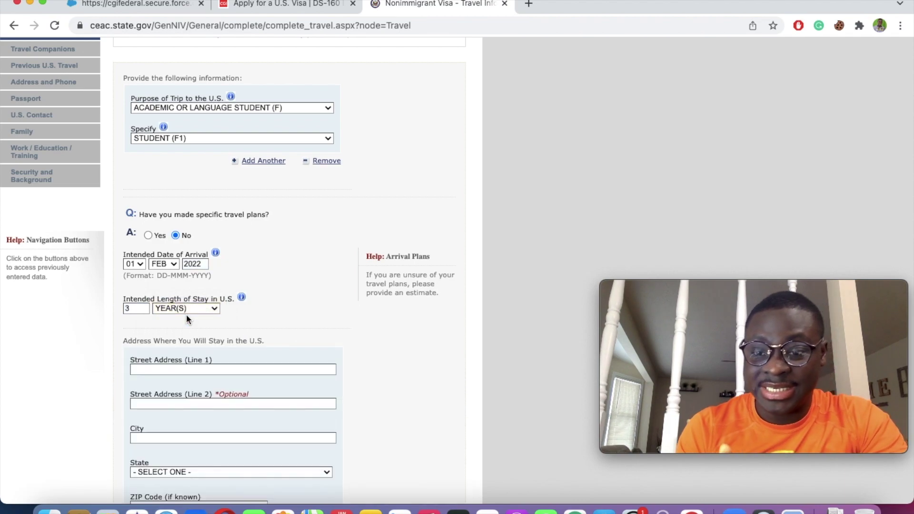
scroll(244, 312, "down", 5)
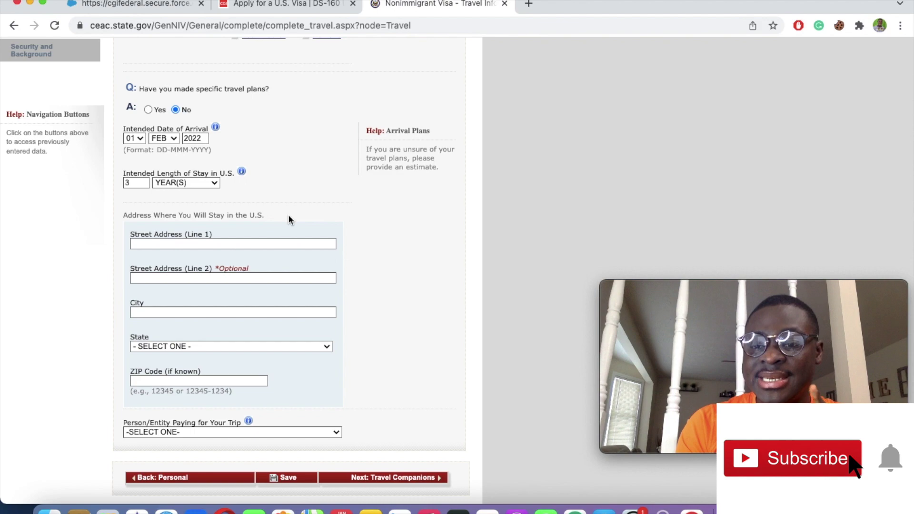
scroll(288, 217, "up", 1)
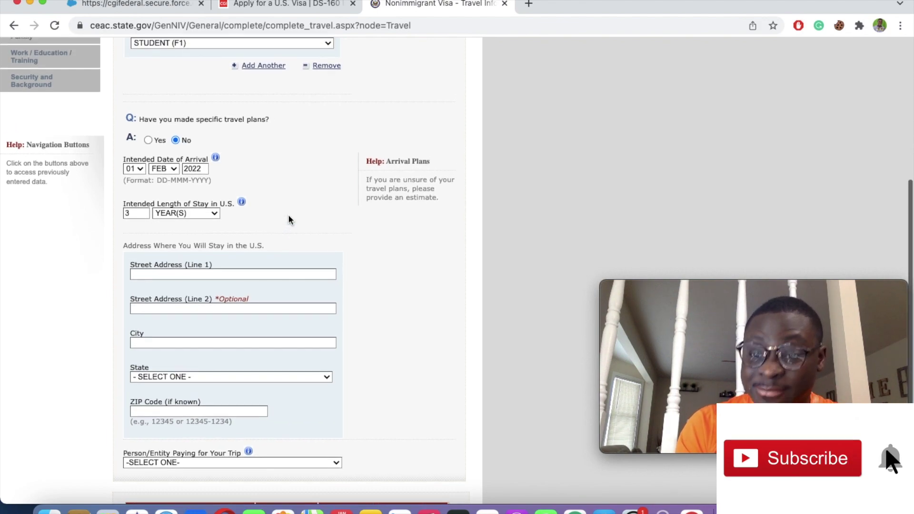
scroll(288, 219, "down", 1)
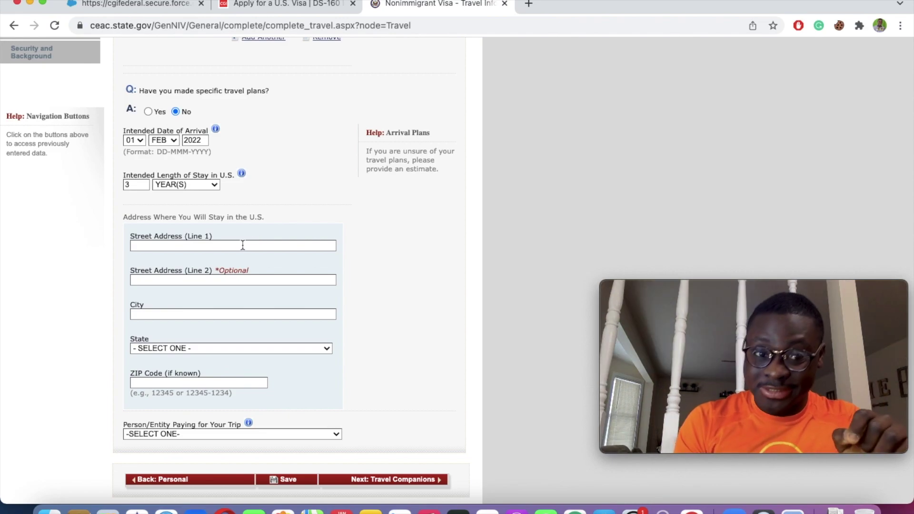
left_click(243, 245)
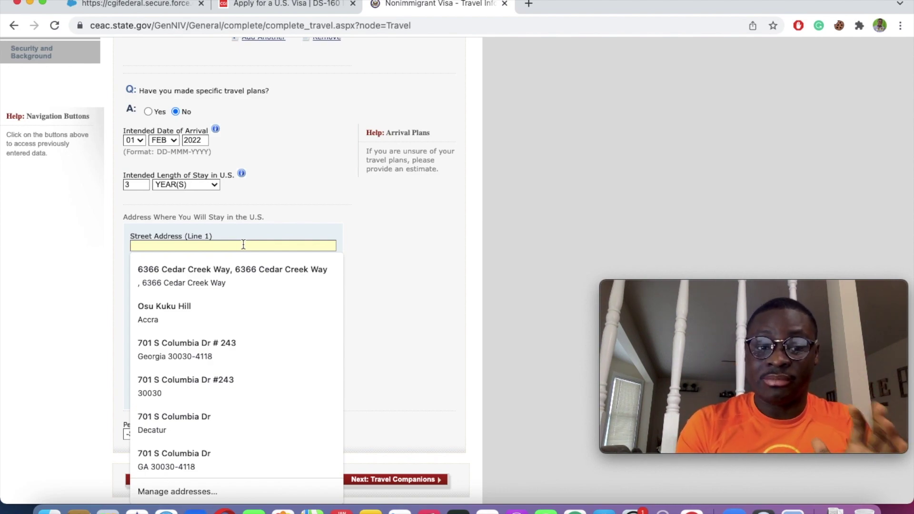
left_click(181, 355)
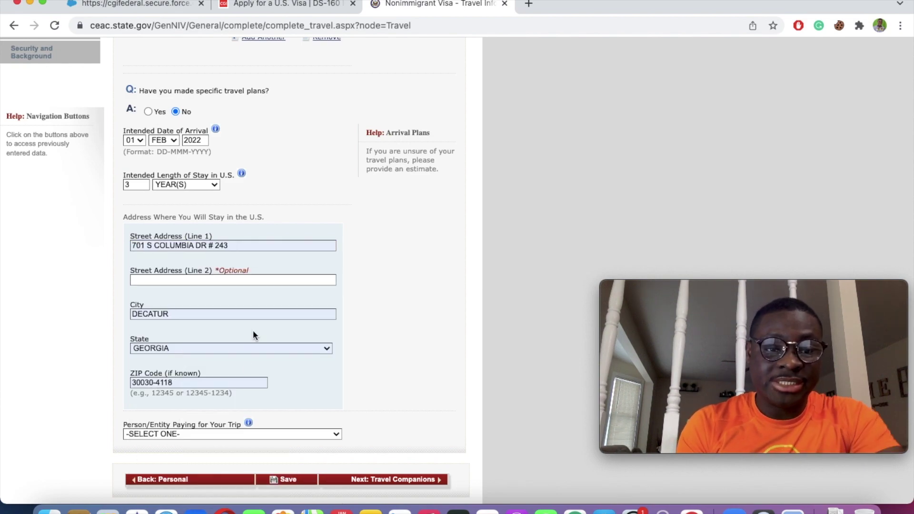
scroll(248, 367, "down", 3)
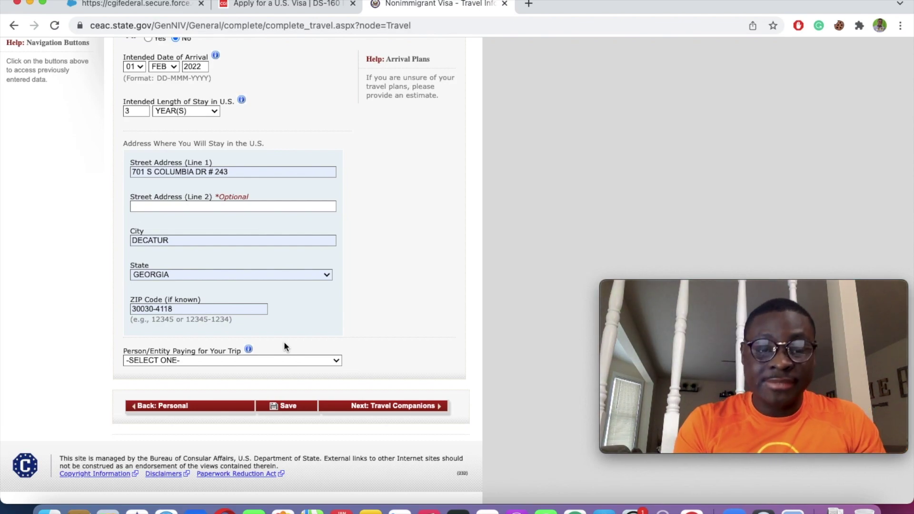
Step: Select OTHER PERSON in the Person/Entity Paying for Your Trip dropdown
left_click(275, 360)
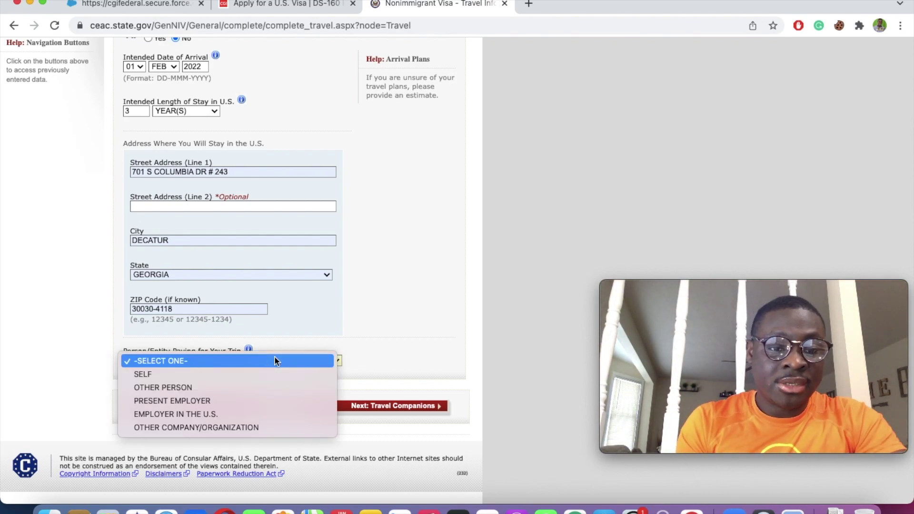
left_click(457, 273)
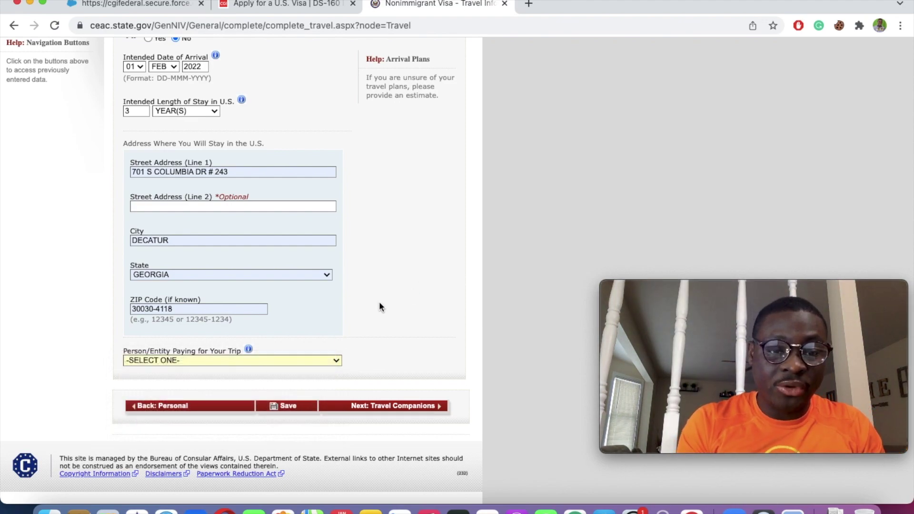
left_click(270, 361)
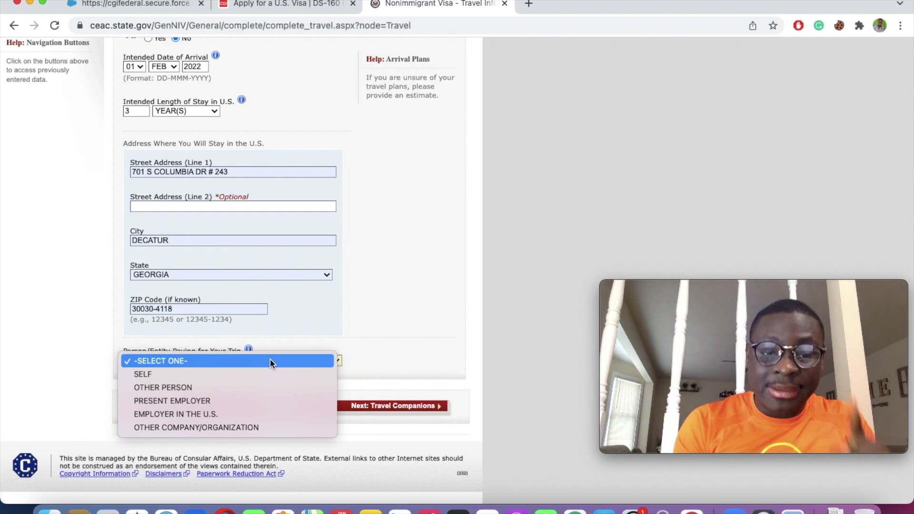
left_click(373, 311)
left_click(291, 361)
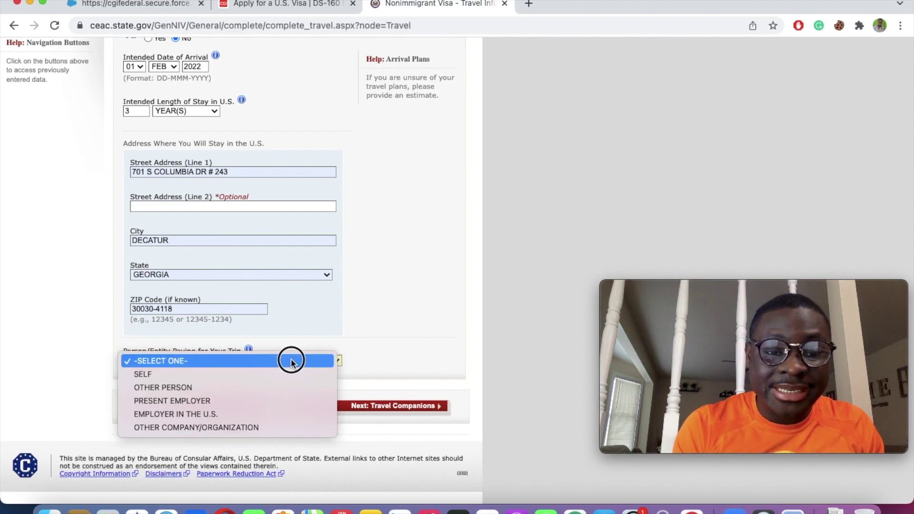
left_click(276, 360)
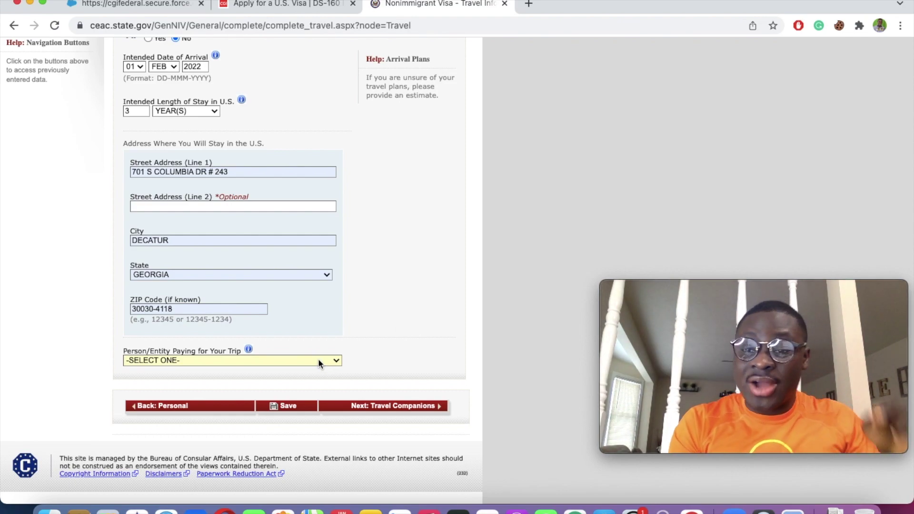
left_click(318, 360)
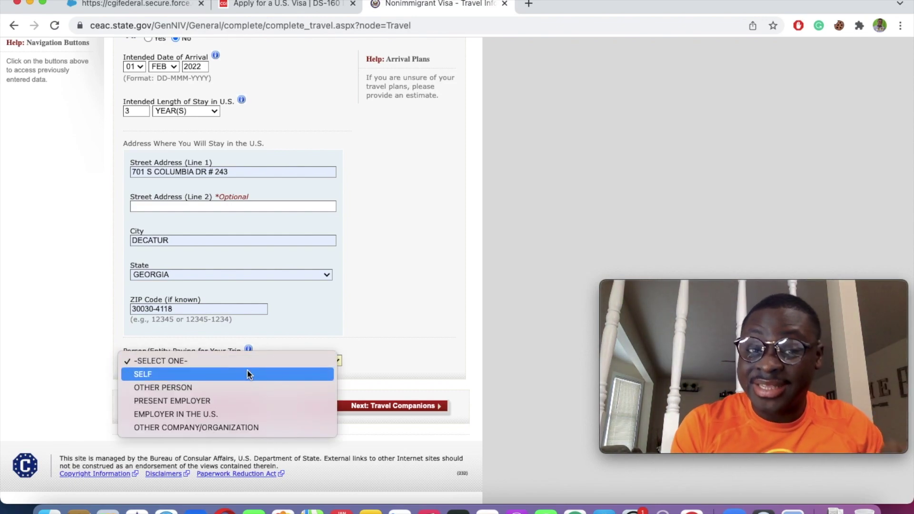
left_click(400, 321)
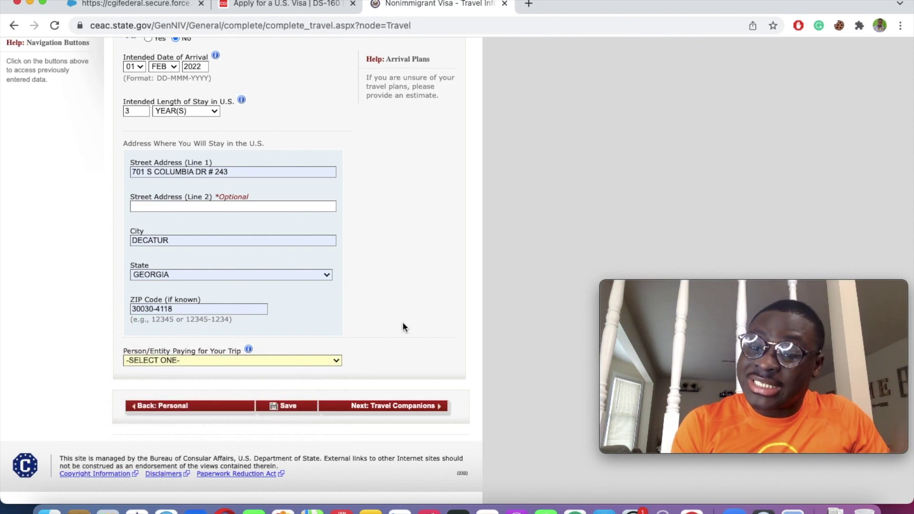
left_click(304, 358)
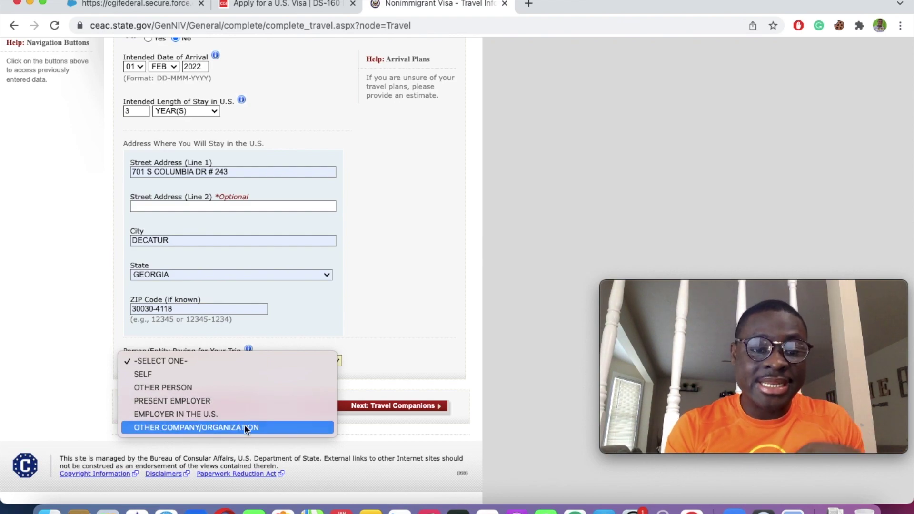
left_click(182, 382)
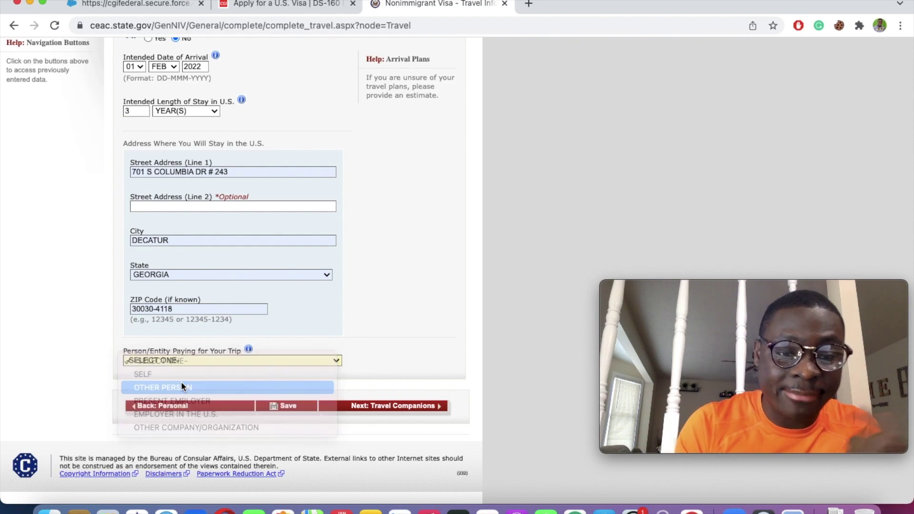
Step: Enter the payer's surname, given names and telephone number
scroll(339, 352, "down", 5)
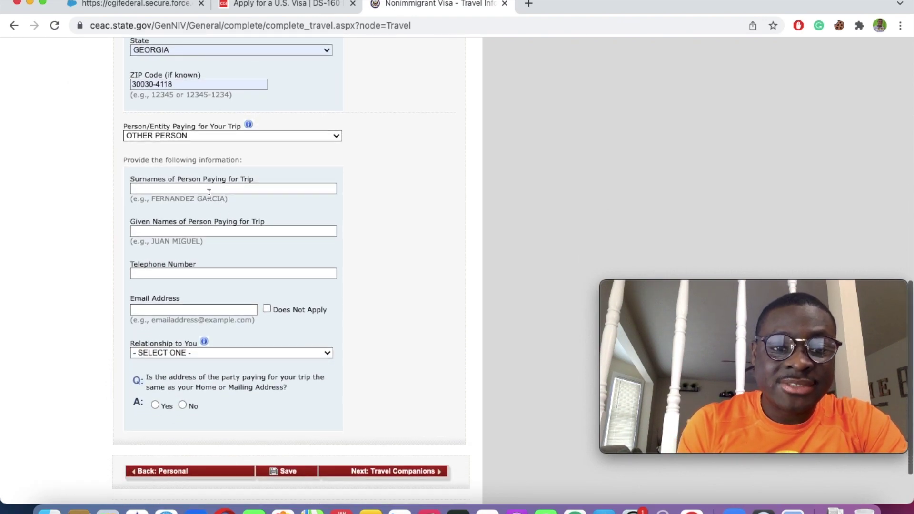
left_click(202, 188)
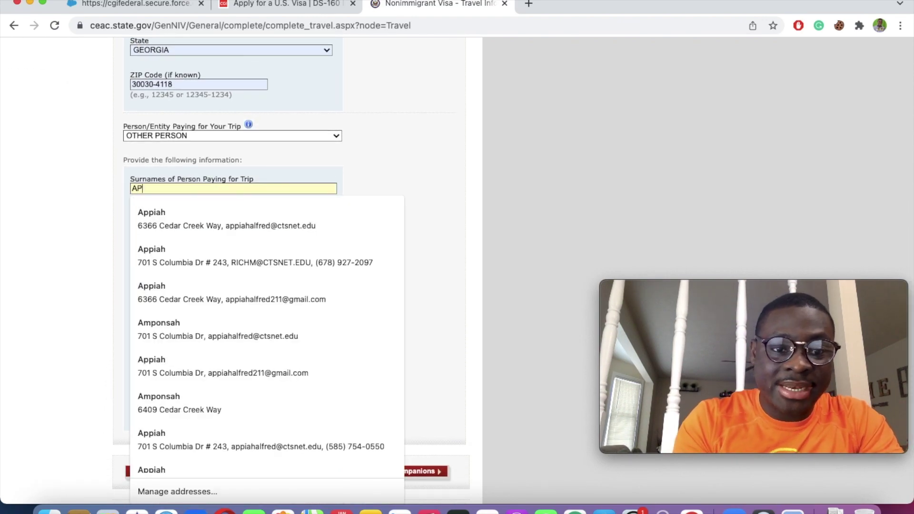
left_click(345, 156)
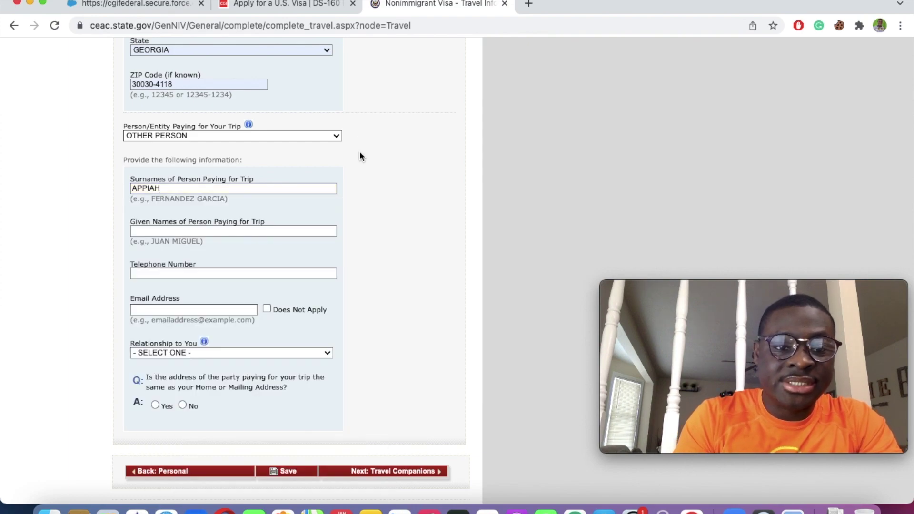
scroll(352, 155, "down", 2)
left_click(238, 195)
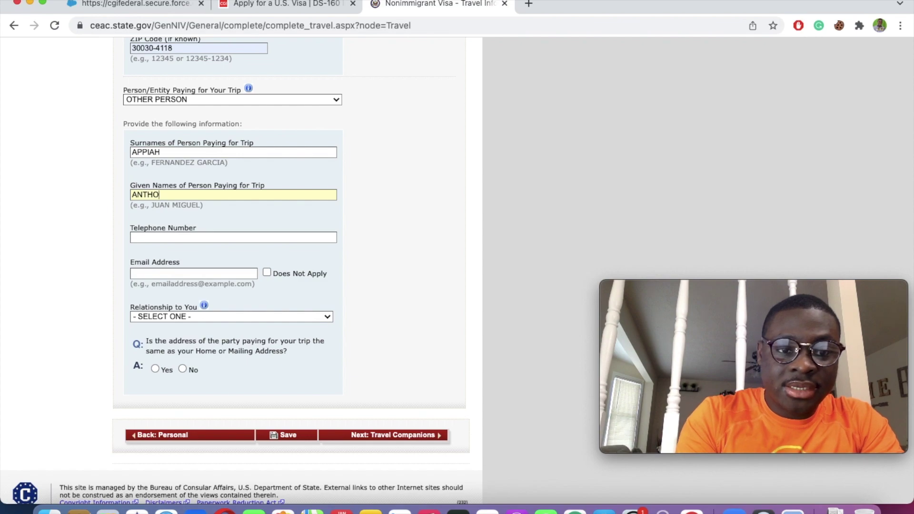
scroll(382, 190, "down", 2)
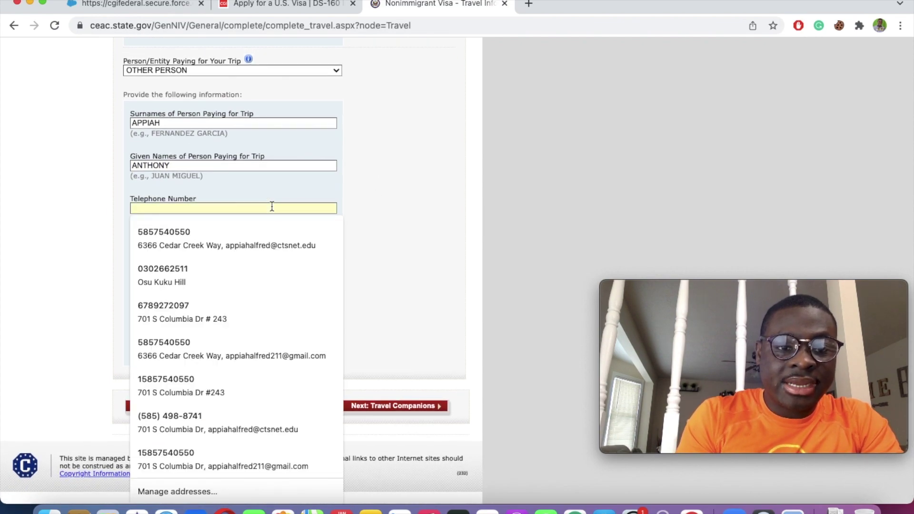
type("56556676")
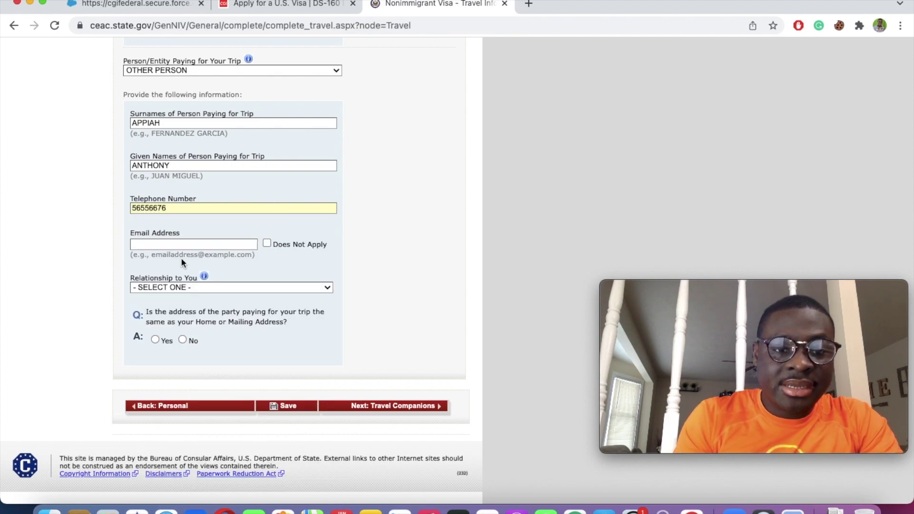
Step: Mark the payer's email address as Does Not Apply
left_click(152, 245)
type("AP")
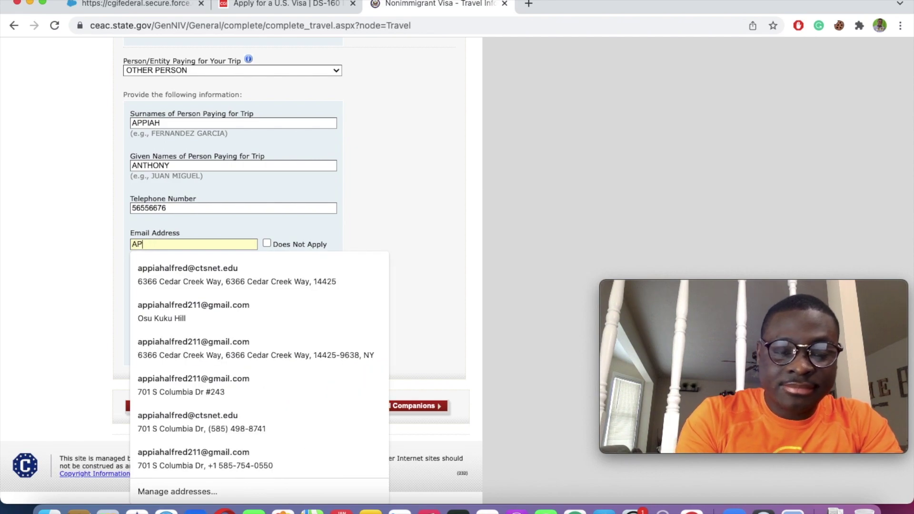
key("BackSpace")
key("BackSpace")
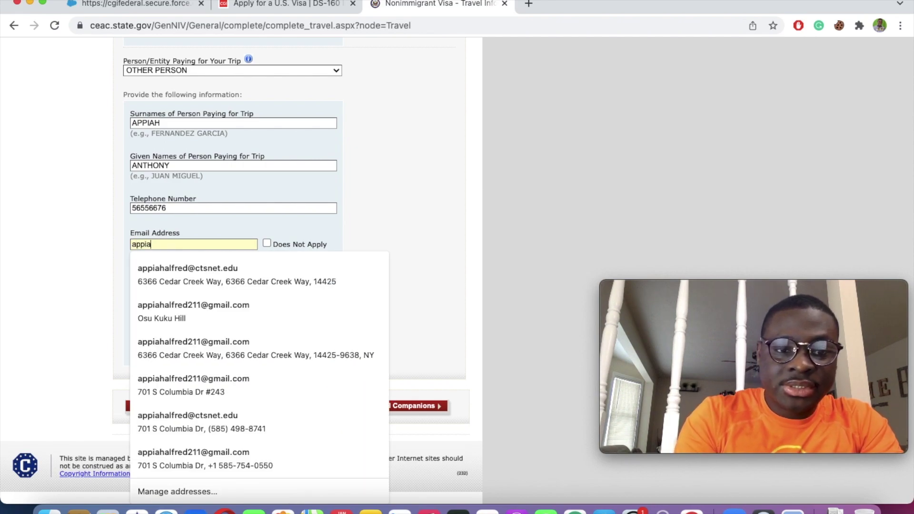
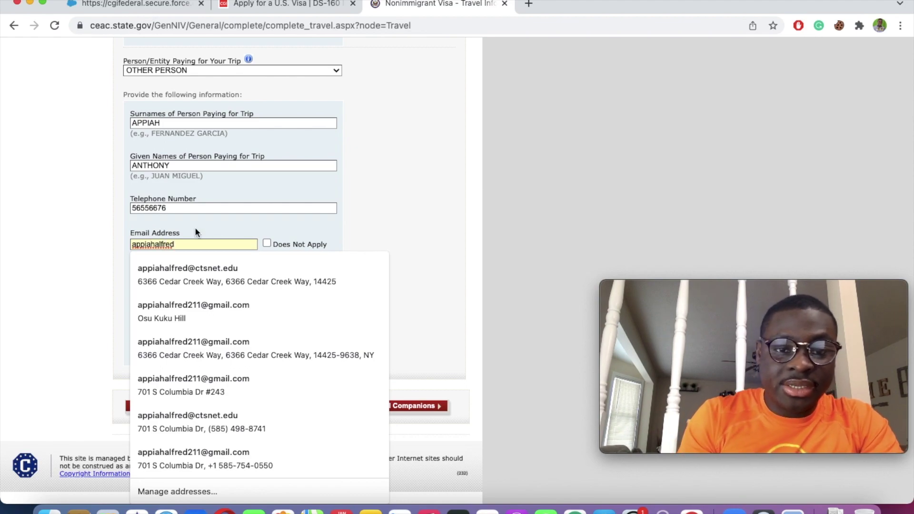
left_click(266, 243)
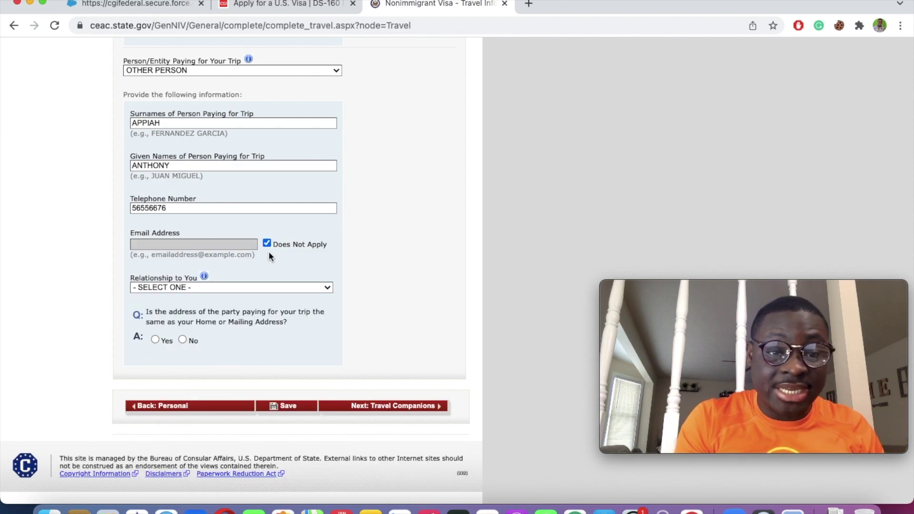
Step: Set relationship to PARENT and answer Yes to the payer sharing your address
left_click(203, 289)
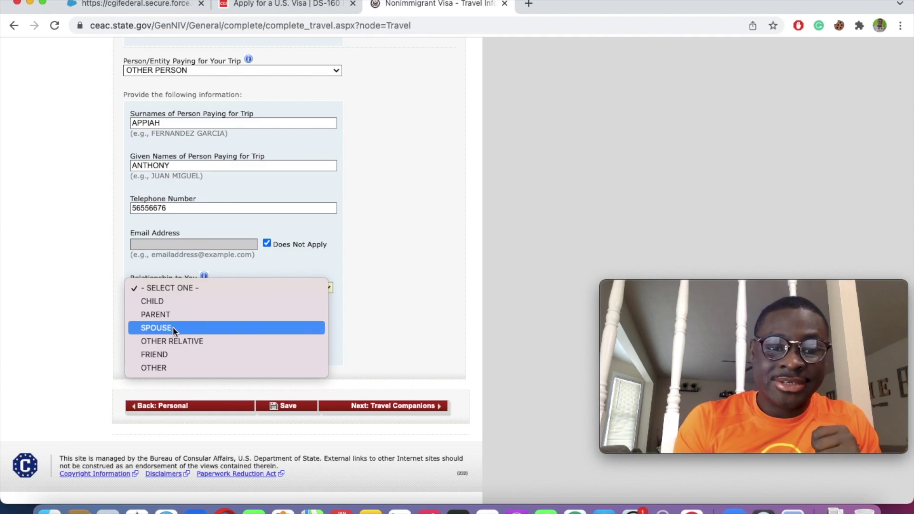
left_click(246, 265)
left_click(224, 287)
left_click(183, 313)
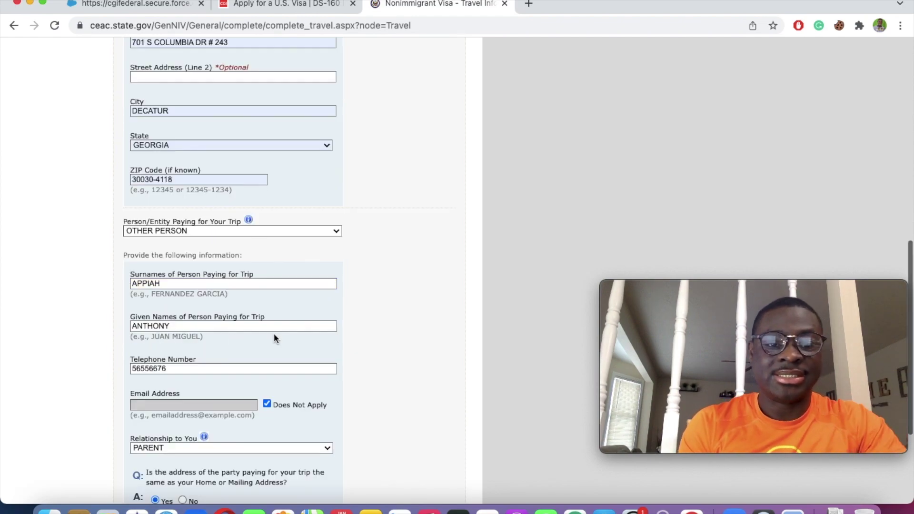
scroll(273, 333, "down", 4)
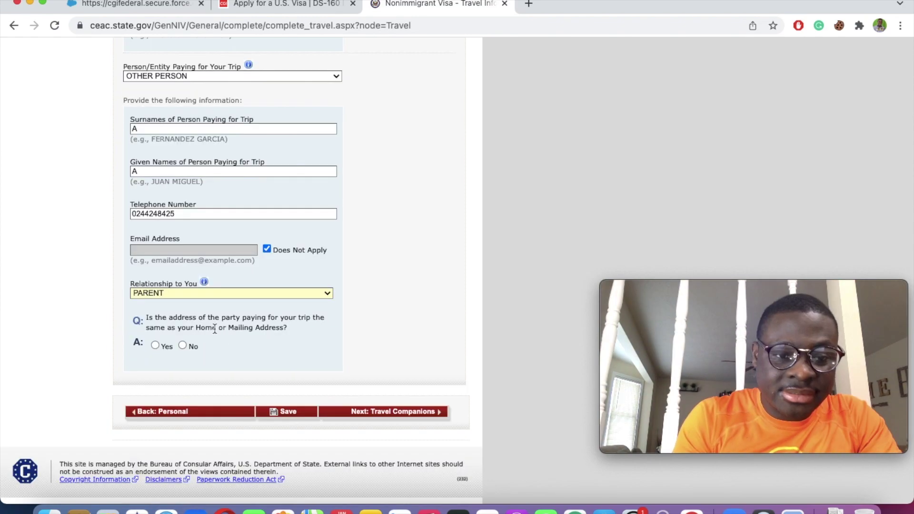
left_click(155, 345)
scroll(153, 345, "up", 3)
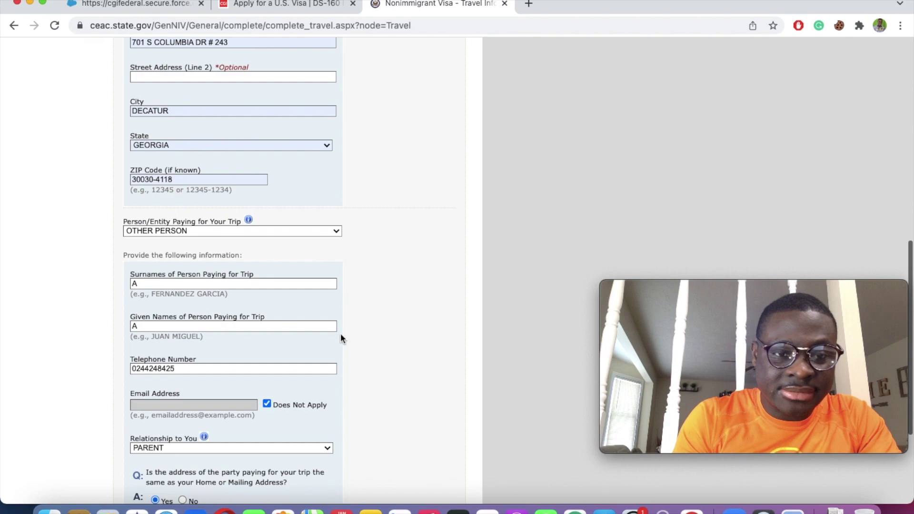
scroll(340, 336, "up", 2)
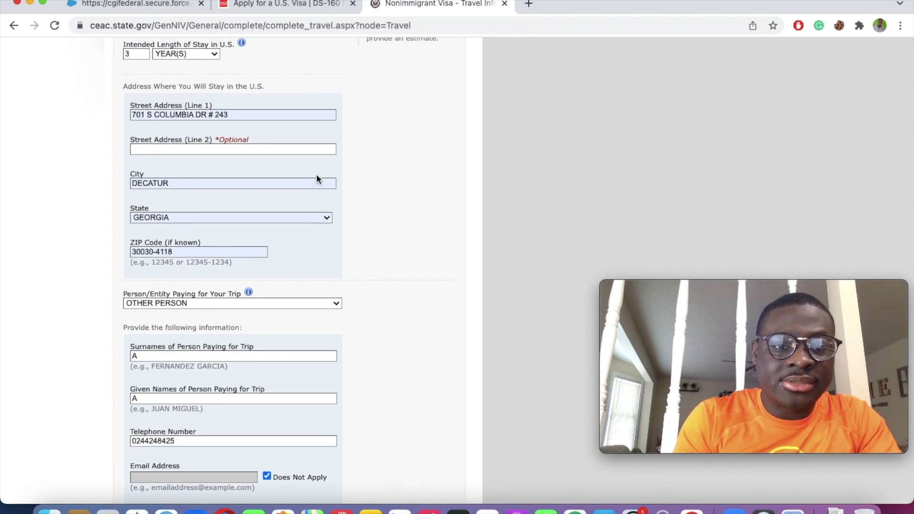
scroll(318, 179, "down", 5)
Step: Save the application, continue it, and choose COTE D'IVOIRE, ABIDJAN as the location
left_click(290, 406)
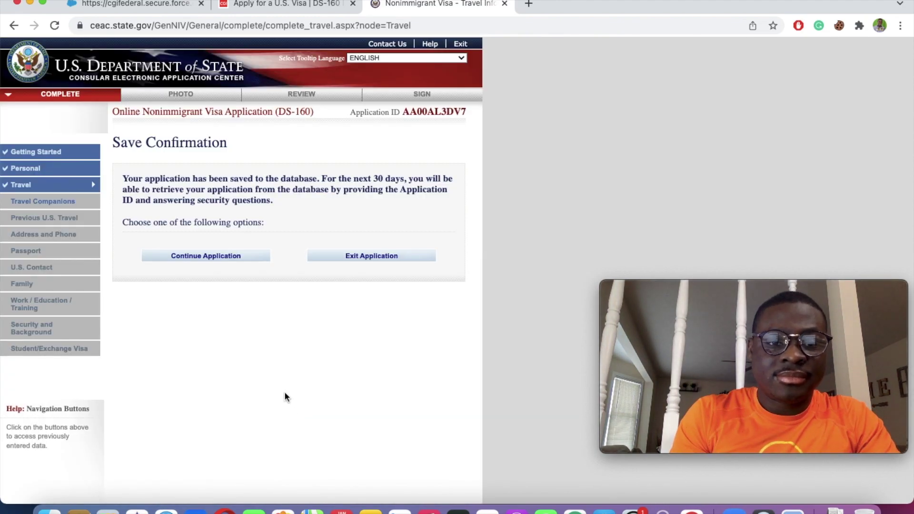
left_click(210, 258)
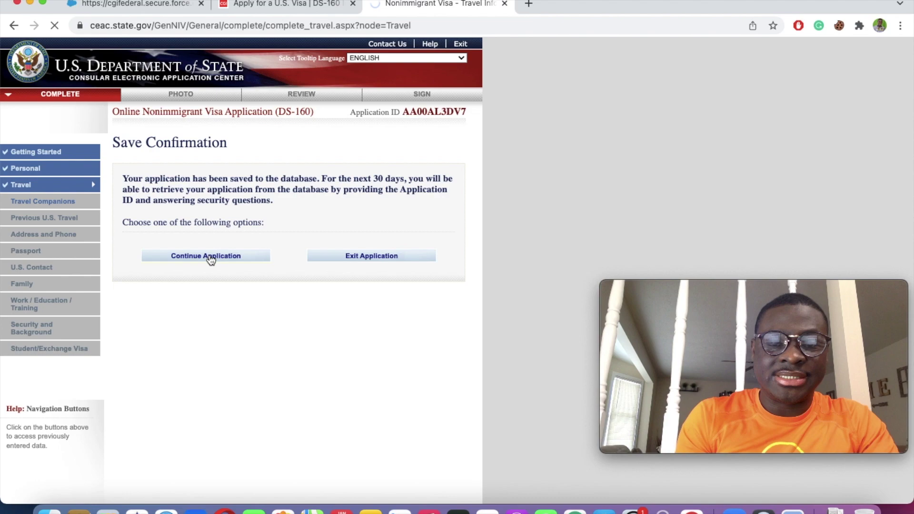
left_click(337, 239)
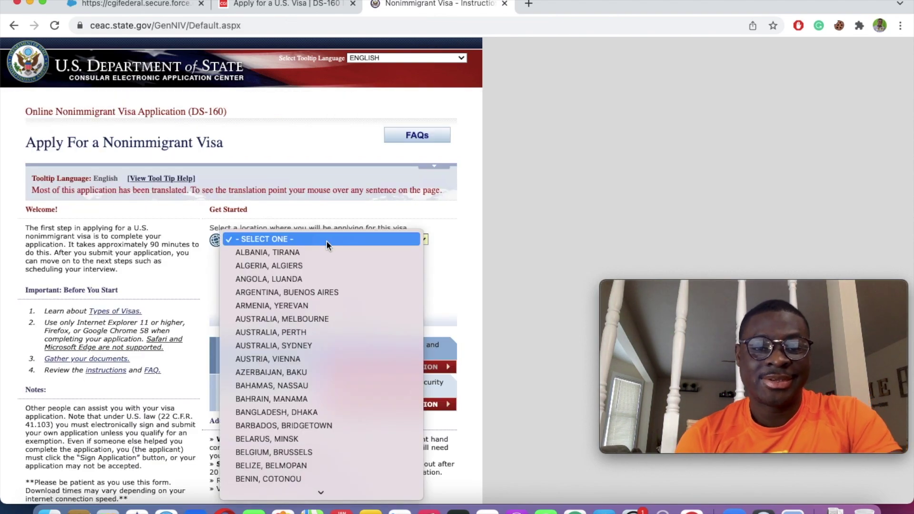
scroll(282, 404, "down", 10)
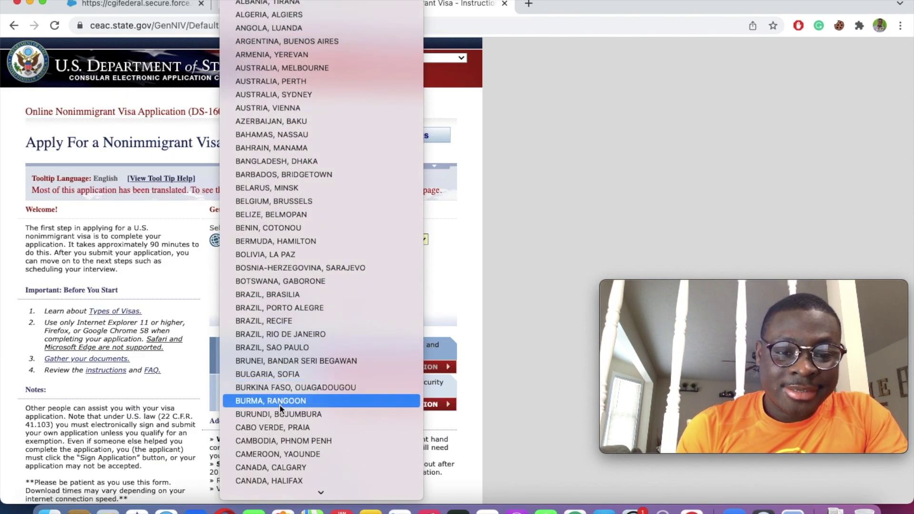
scroll(279, 404, "down", 5)
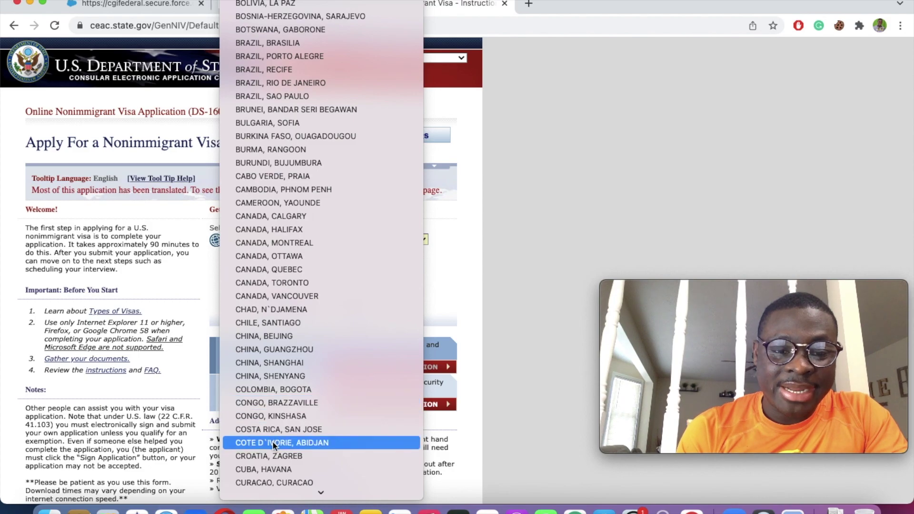
left_click(272, 440)
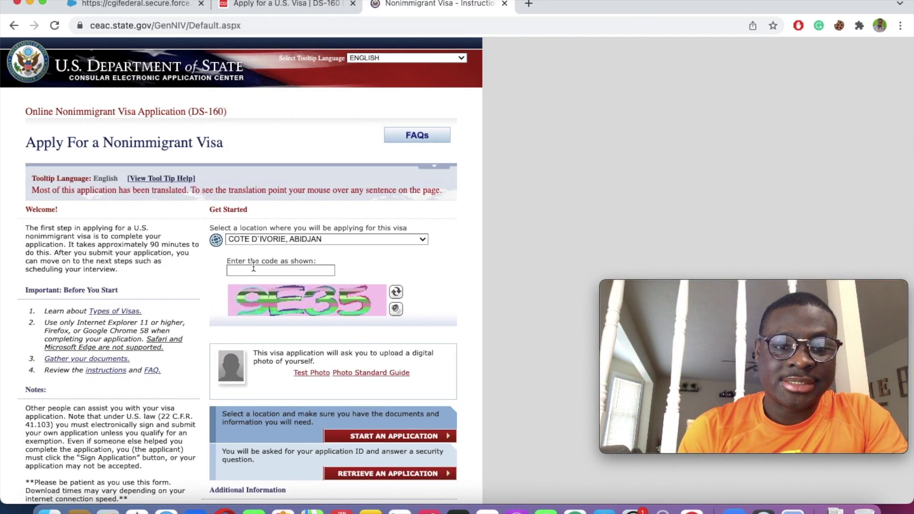
Step: Enter the displayed verification code and go to Retrieve an Application
left_click(252, 270)
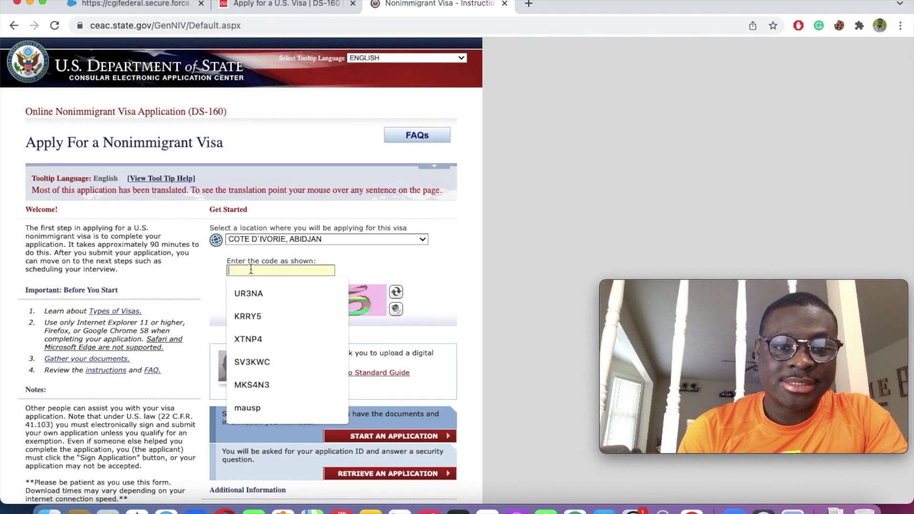
left_click(410, 273)
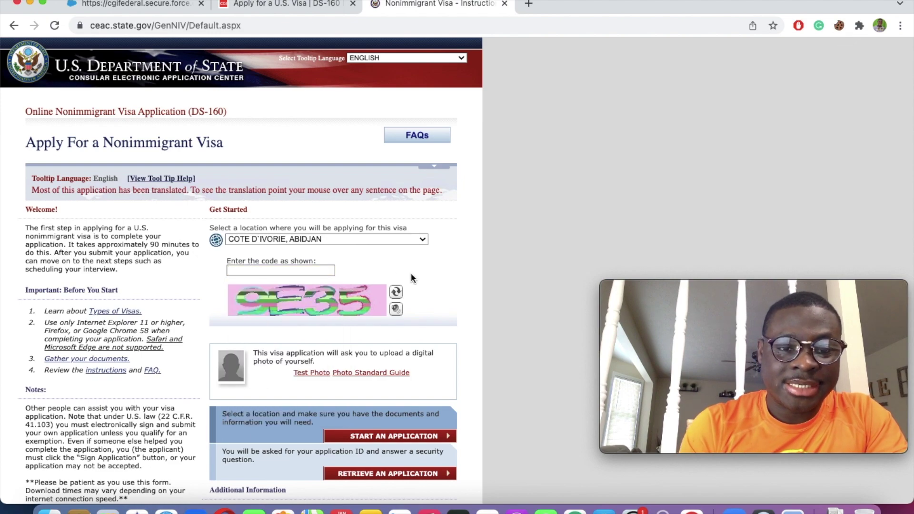
left_click(250, 269)
type("9E35")
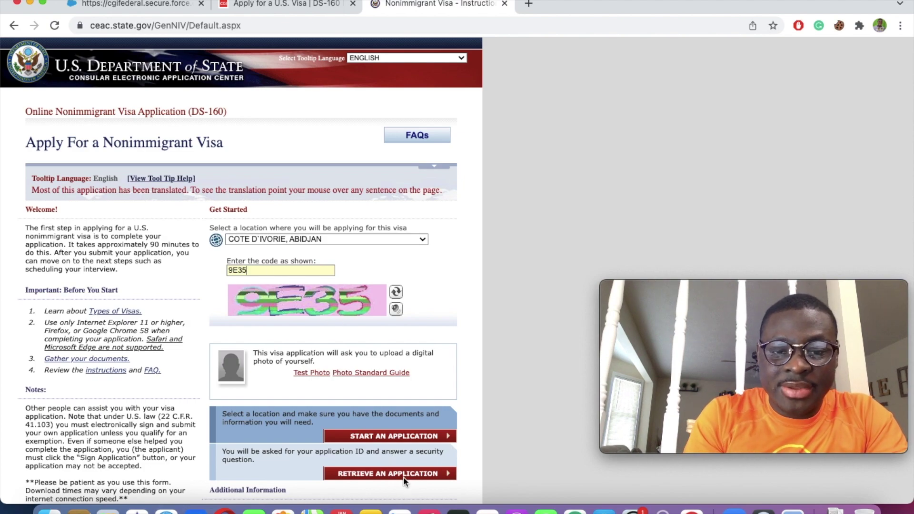
left_click(391, 473)
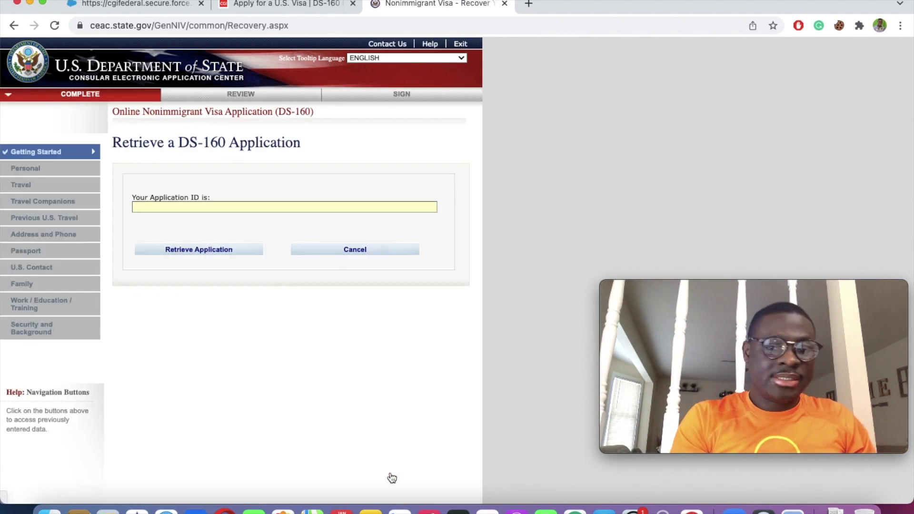
Step: Enter the saved application's ID and look it up
left_click(193, 207)
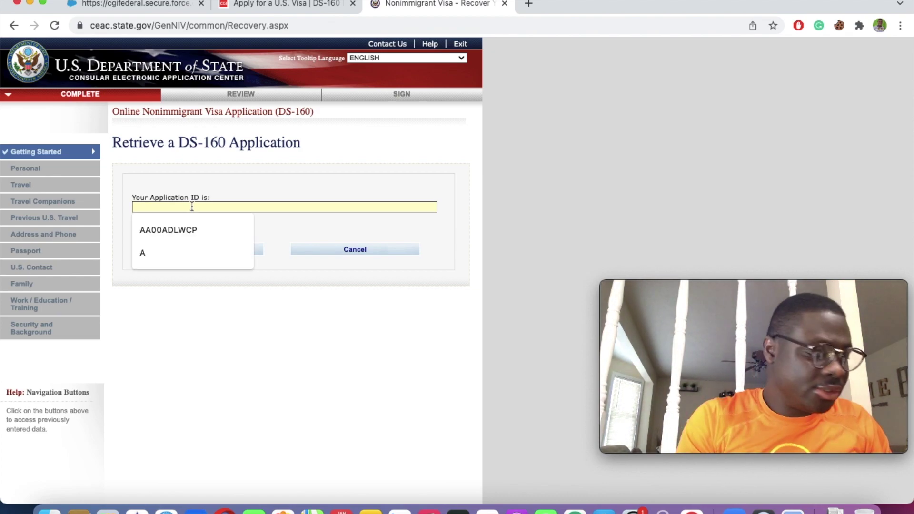
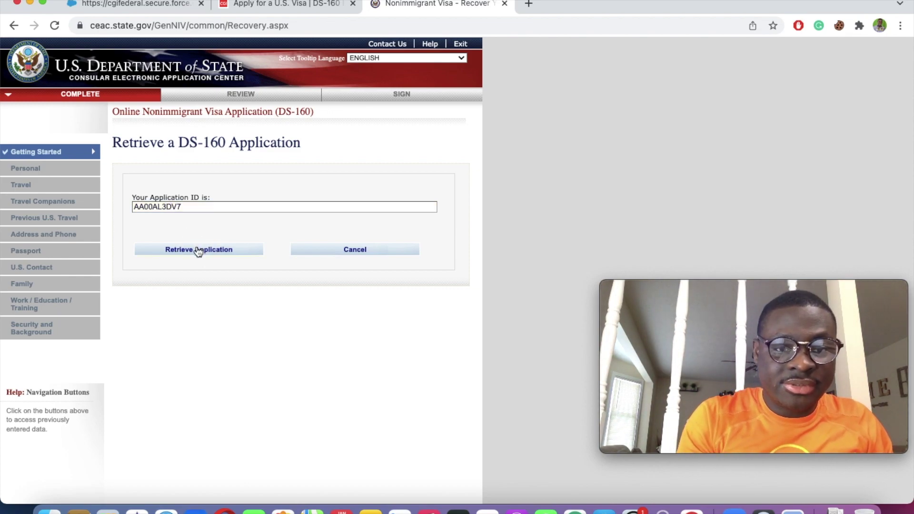
left_click(198, 249)
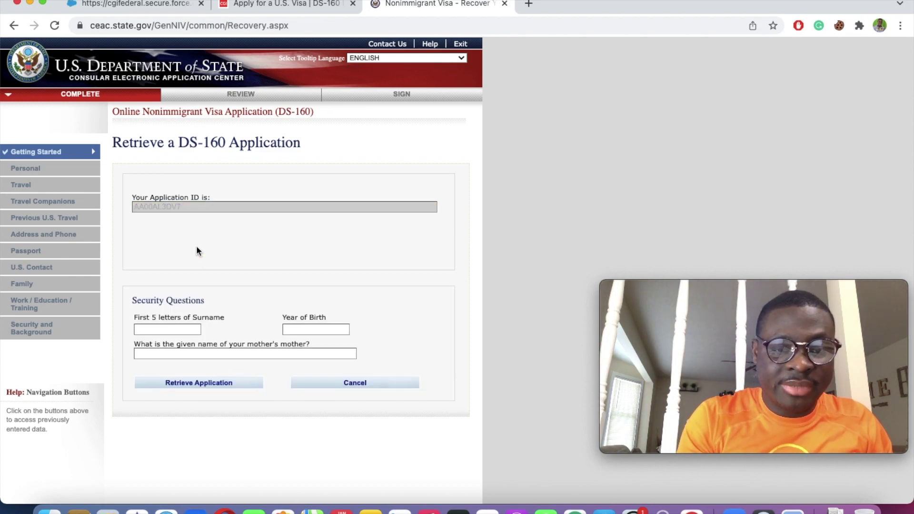
Step: Answer the surname, birth-year and grandmother's-name security questions and retrieve the application
left_click(179, 330)
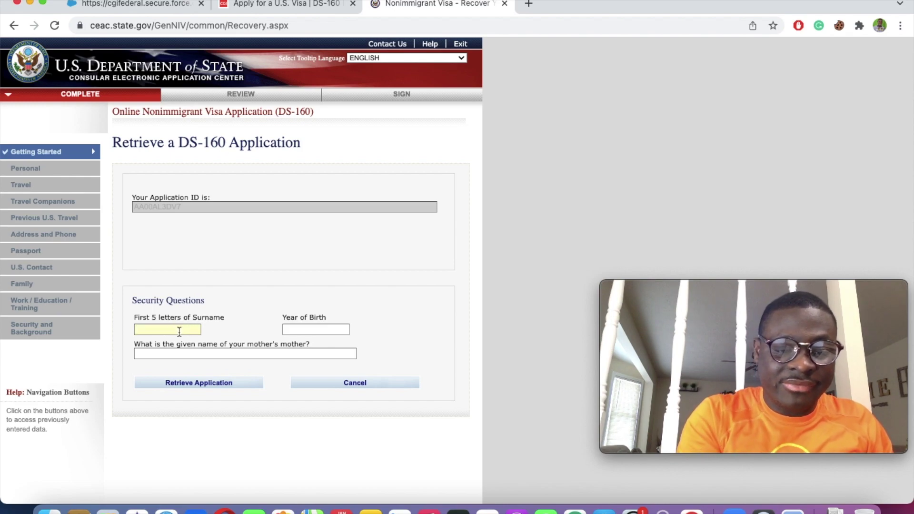
type("A")
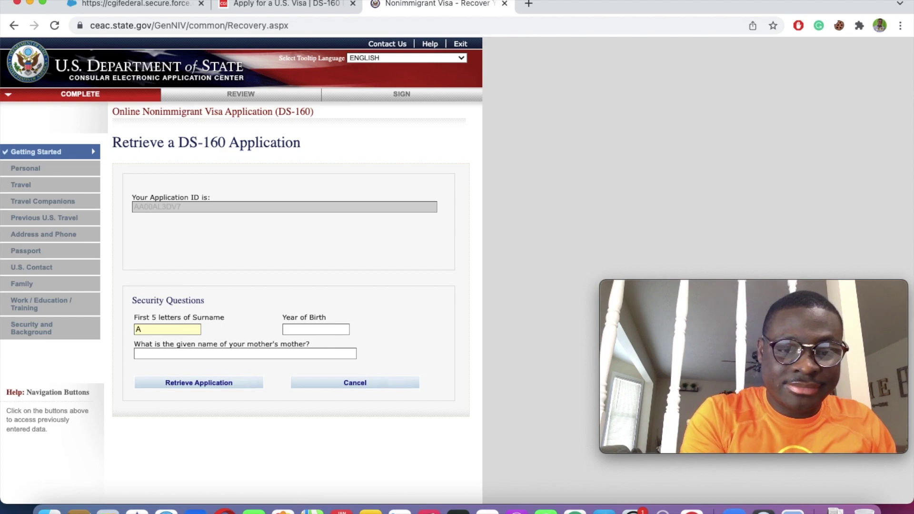
type("PPIA")
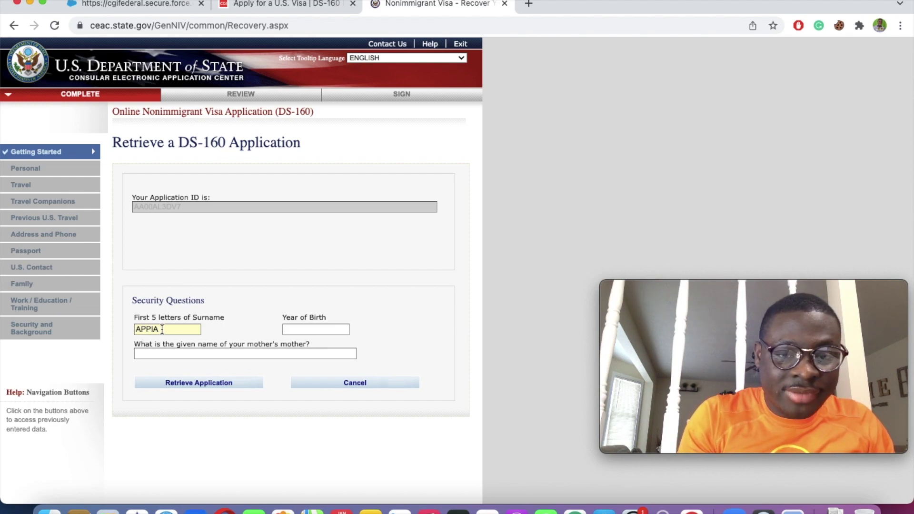
left_click(297, 329)
type("1993")
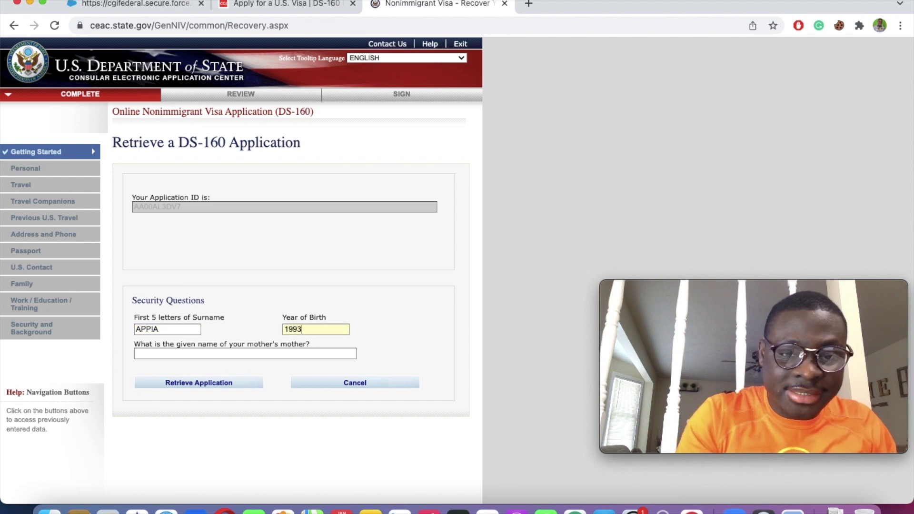
left_click(263, 354)
type("SARAH")
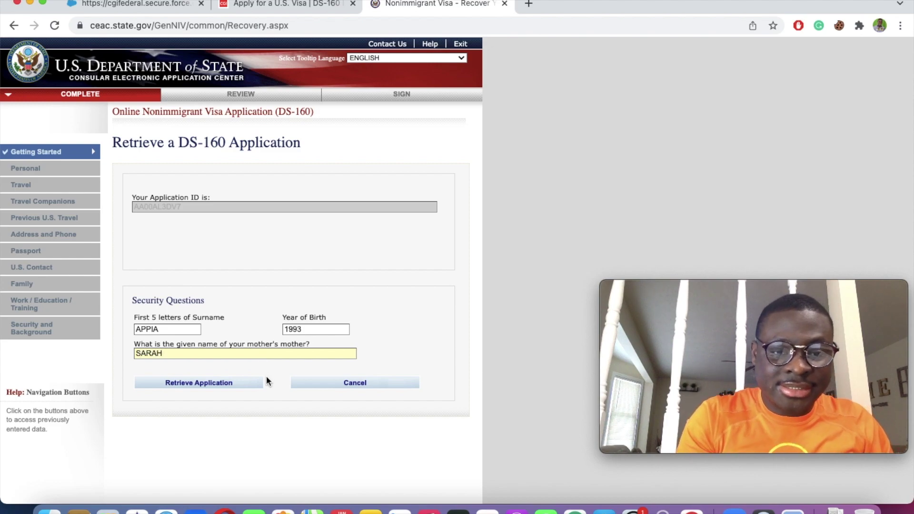
left_click(238, 384)
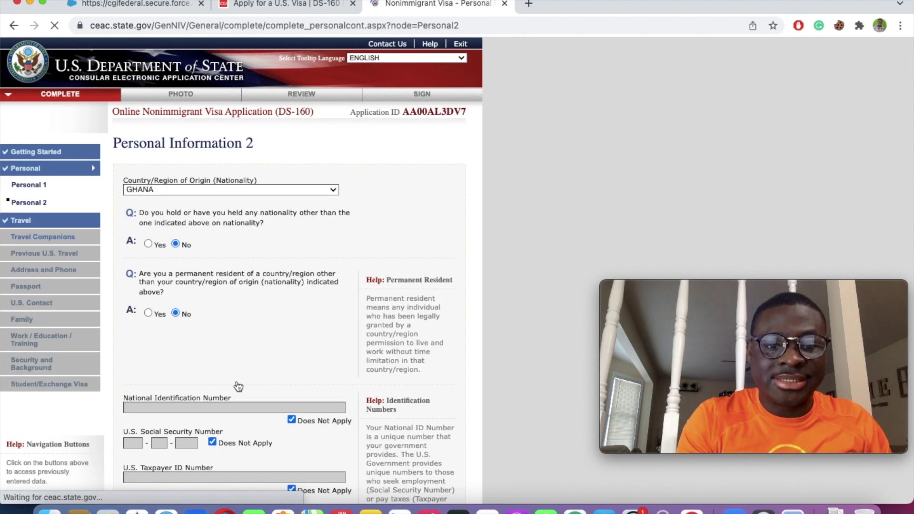
Step: Advance from Personal Information 2 through the saved Travel page to Travel Companions
scroll(238, 385, "down", 3)
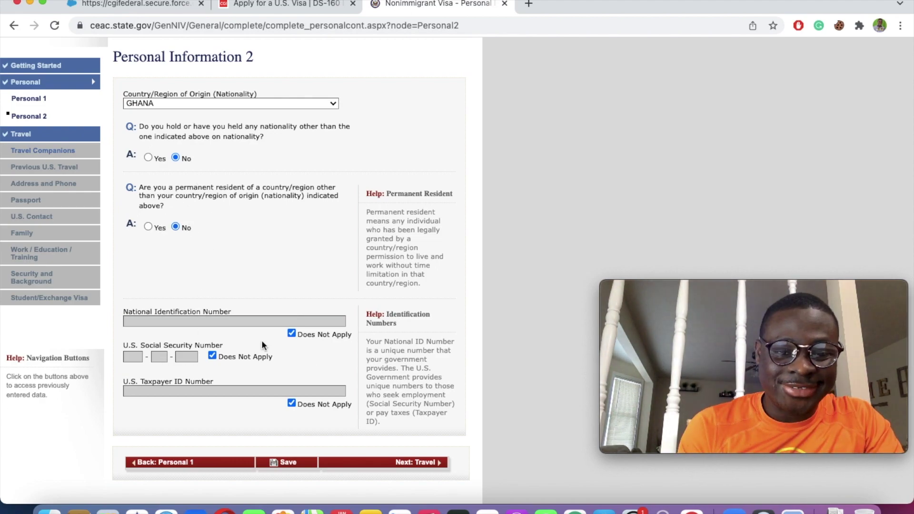
left_click(418, 464)
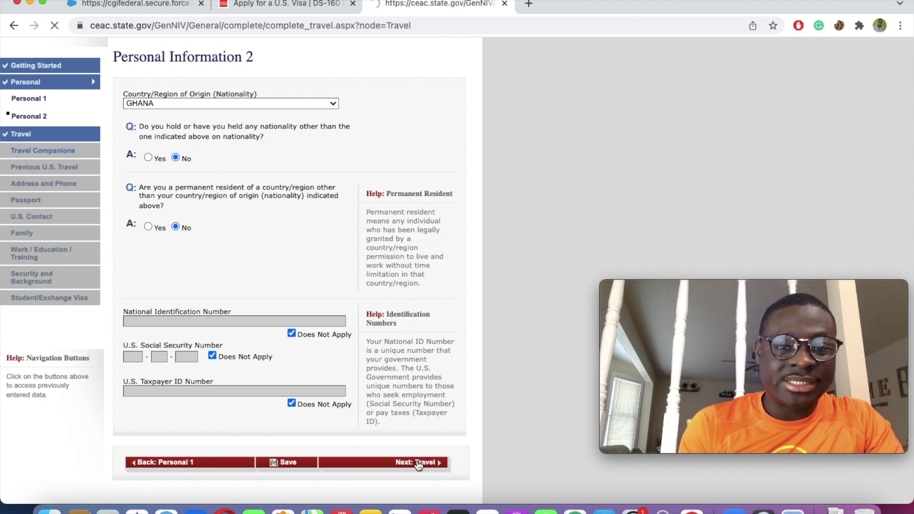
scroll(211, 183, "down", 5)
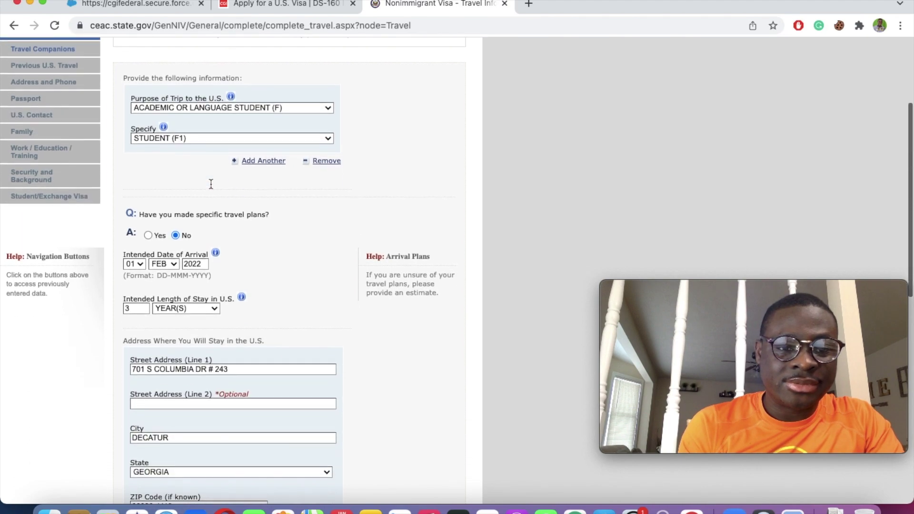
scroll(194, 277, "down", 8)
scroll(335, 416, "down", 1)
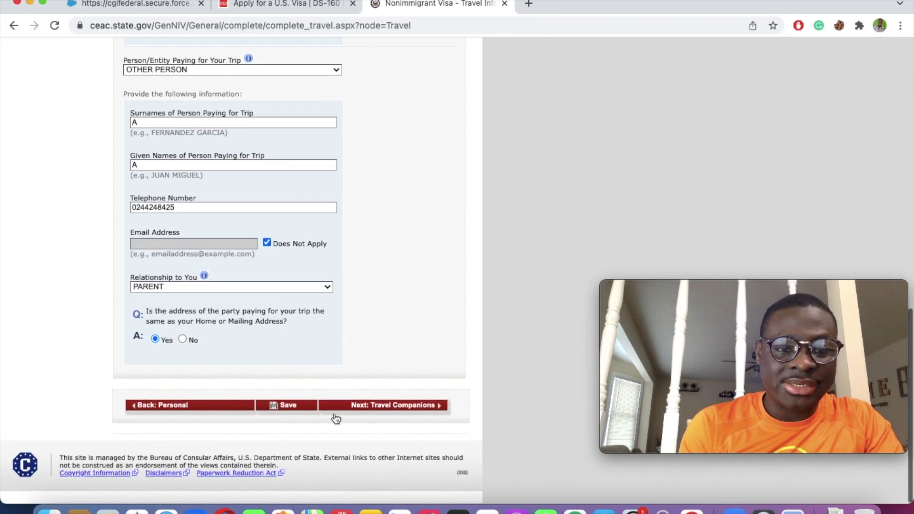
left_click(402, 407)
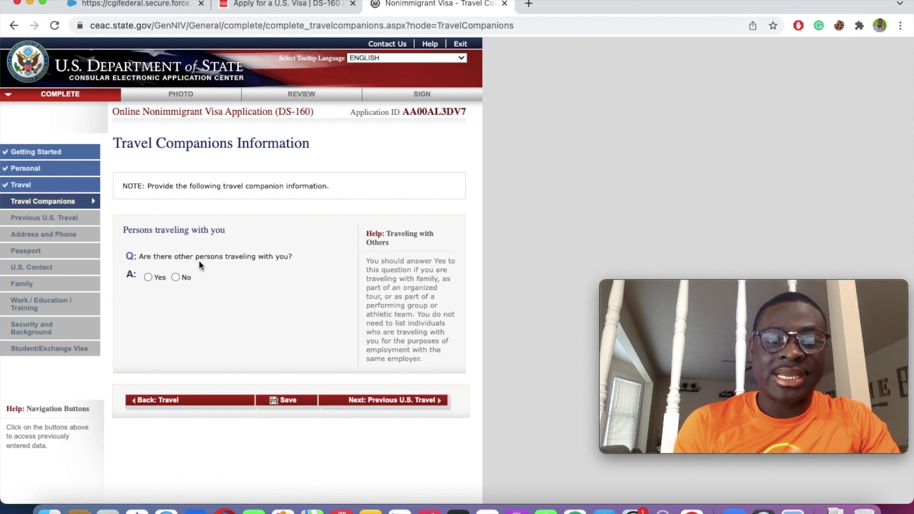
Step: Answer No to travel companions and No to ever being issued a U.S. visa
left_click(176, 278)
left_click(405, 399)
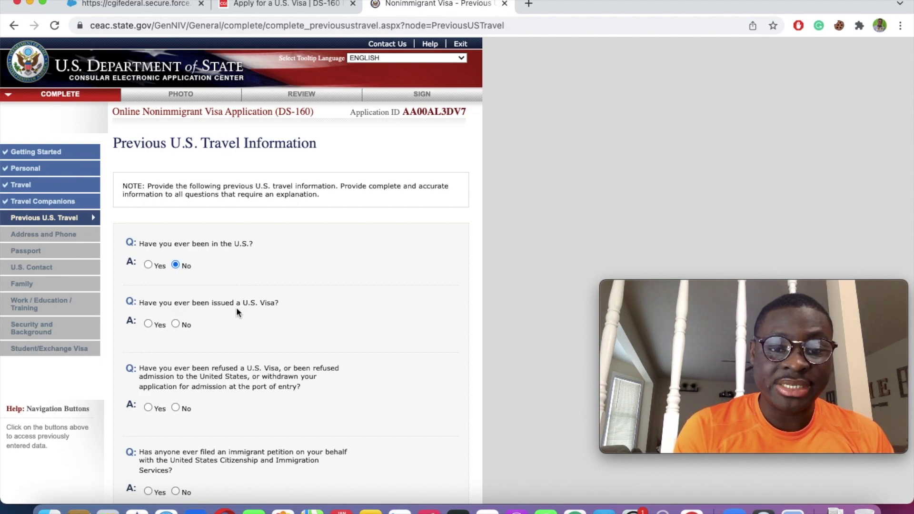
left_click(178, 325)
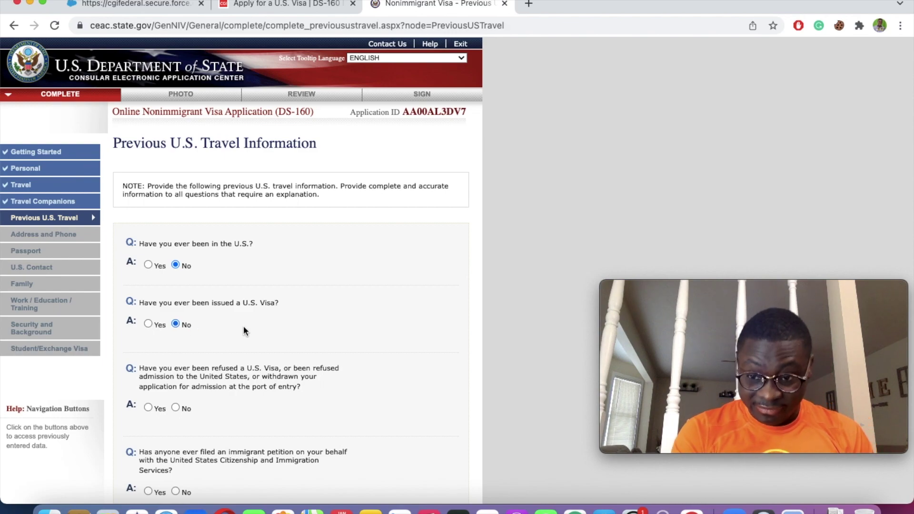
Step: Answer No to visa refusal and immigrant petition questions, then save the application
scroll(253, 330, "down", 3)
scroll(254, 334, "down", 1)
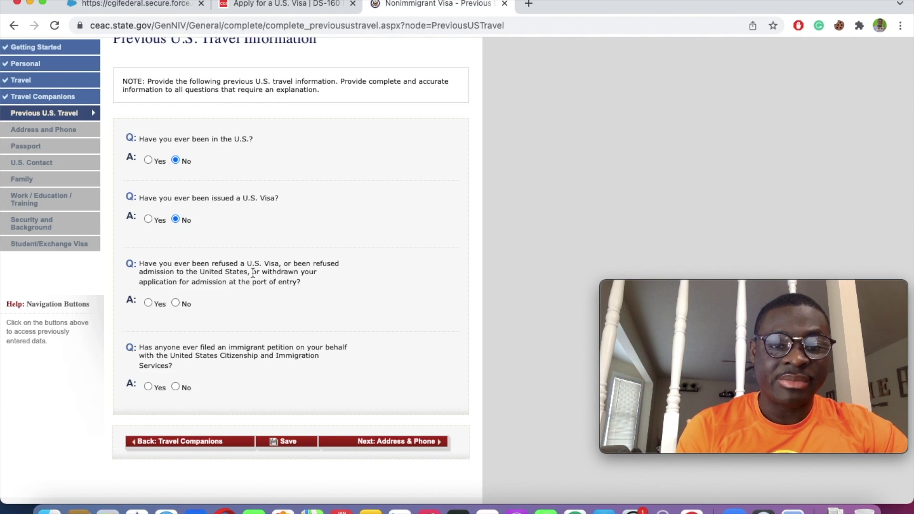
left_click(178, 302)
scroll(177, 301, "down", 2)
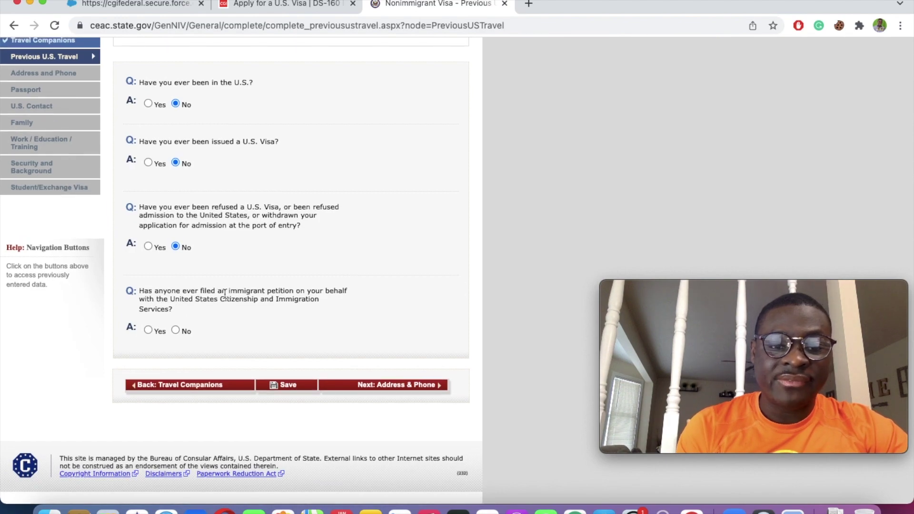
left_click(175, 330)
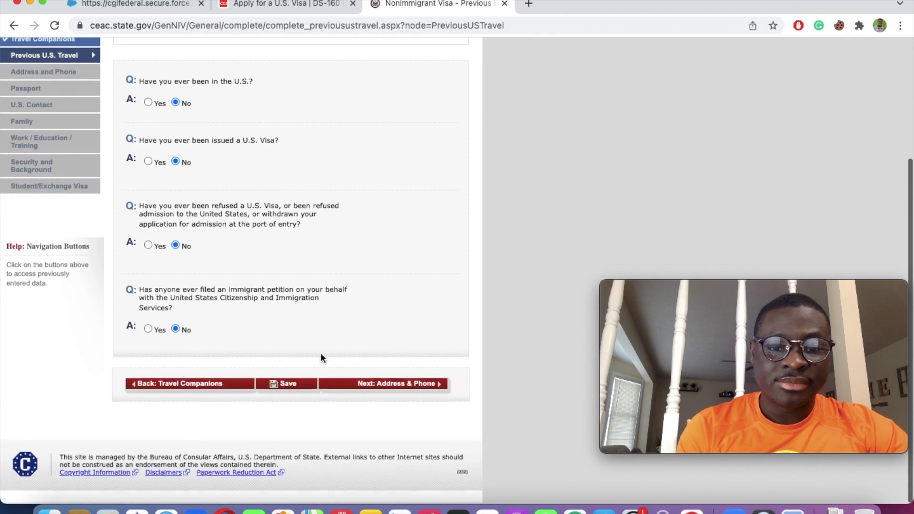
left_click(281, 386)
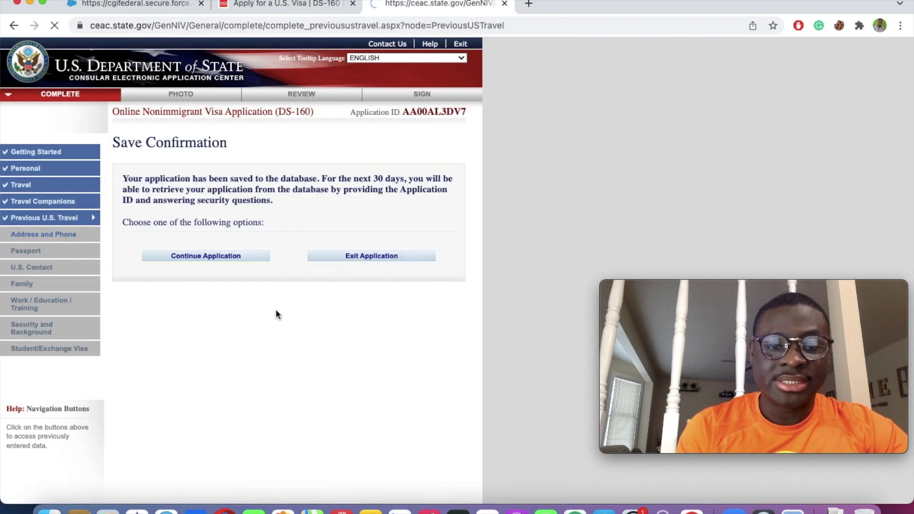
Step: Autofill the Accra home address and mark state/province and postal code as not applicable
left_click(389, 380)
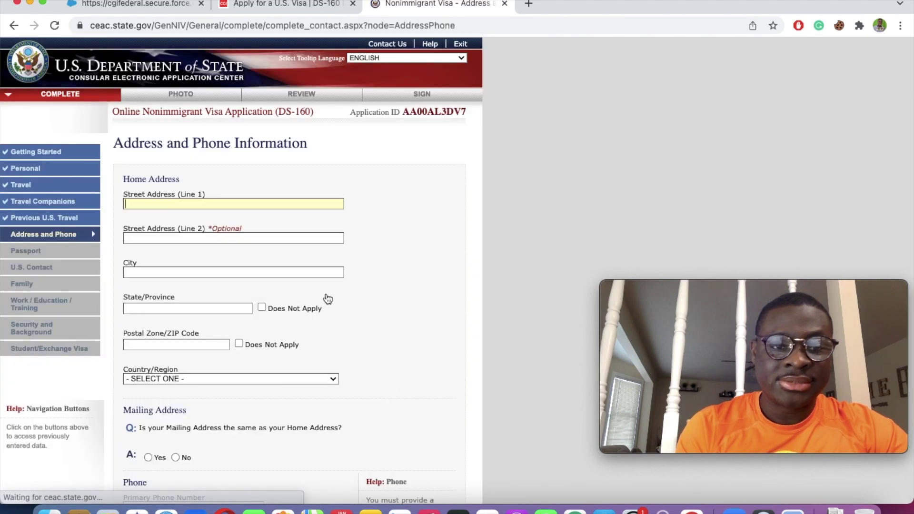
left_click(146, 204)
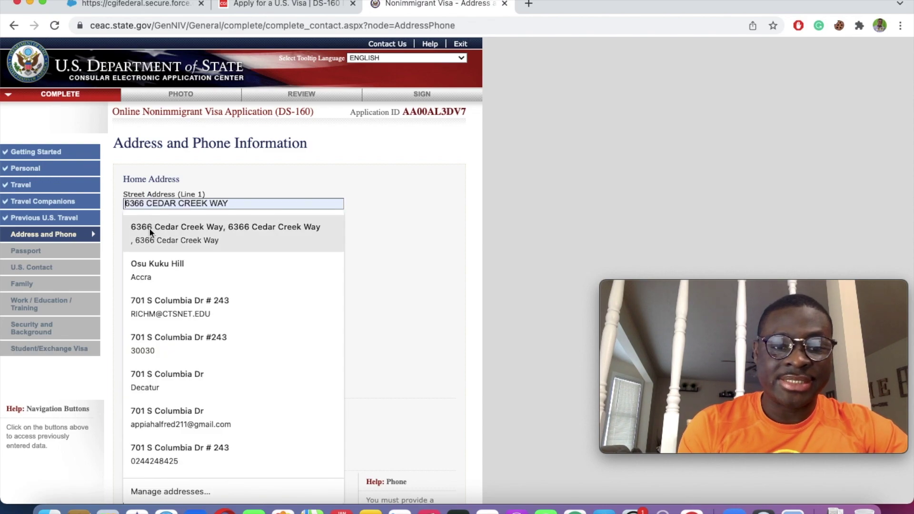
left_click(154, 264)
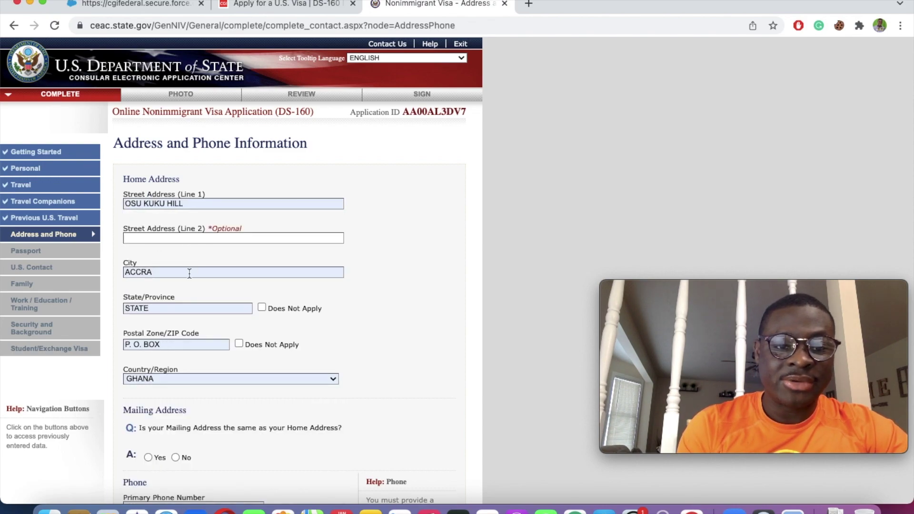
scroll(188, 278, "down", 4)
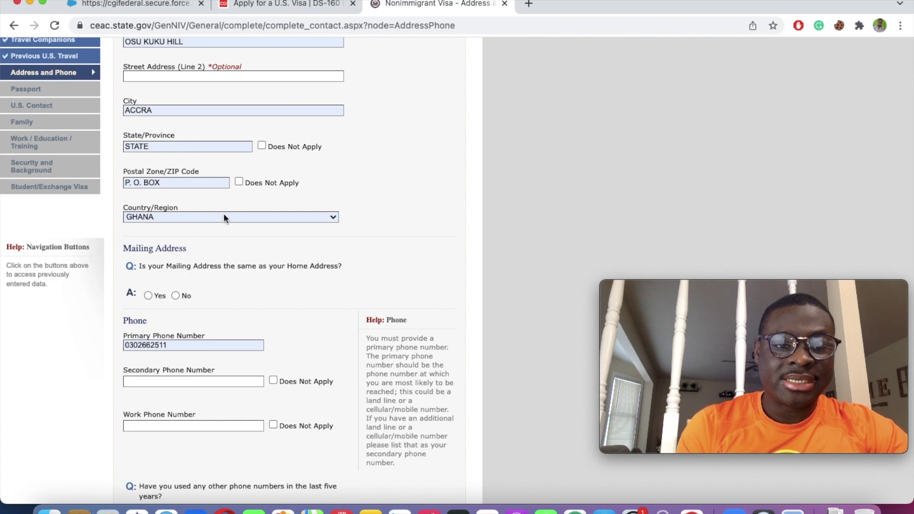
left_click(261, 145)
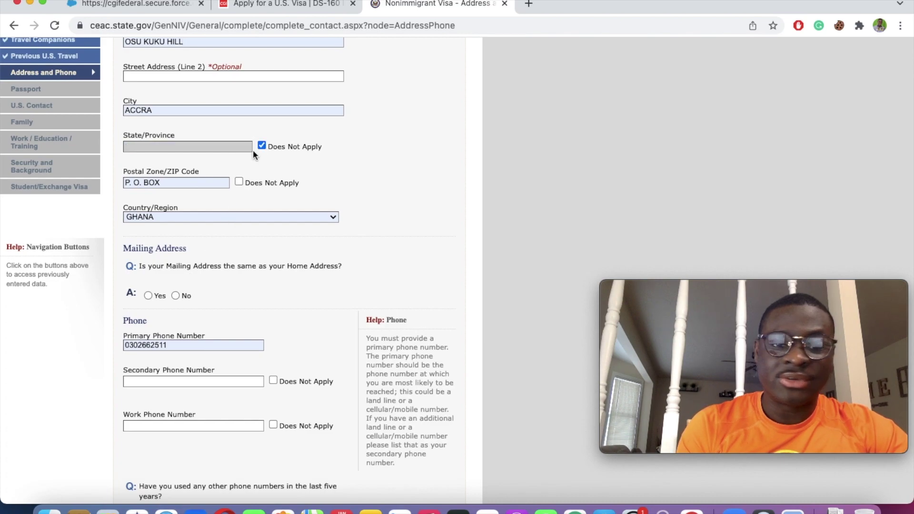
left_click(237, 181)
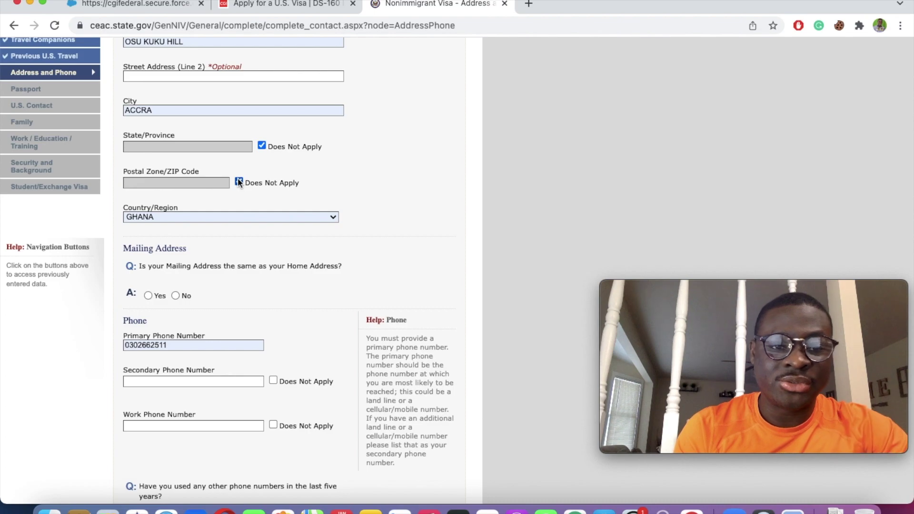
Step: Confirm mailing address matches home, skip secondary phone, and answer No to other phones
scroll(238, 180, "down", 2)
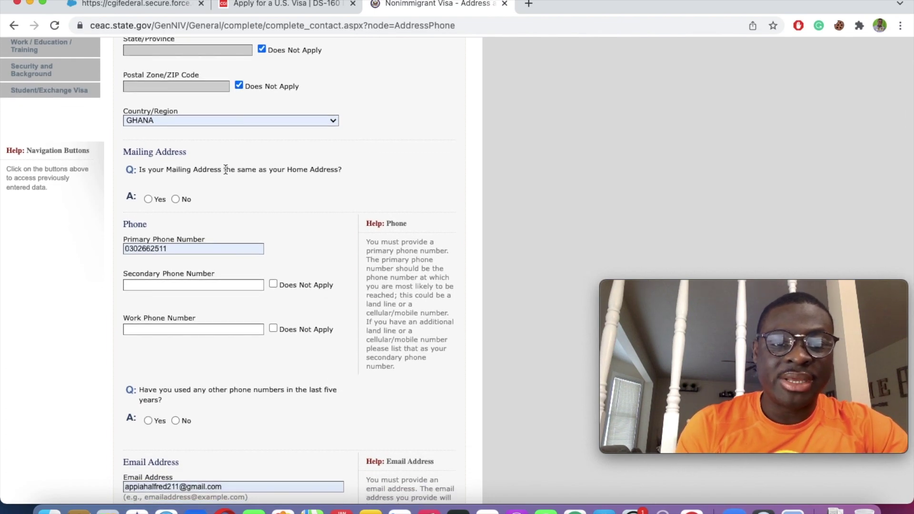
left_click(148, 199)
scroll(247, 286, "down", 5)
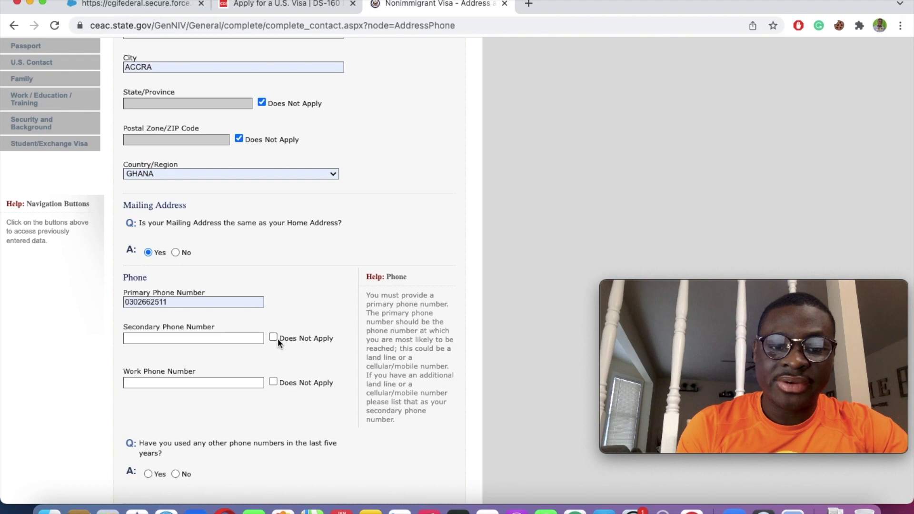
left_click(274, 337)
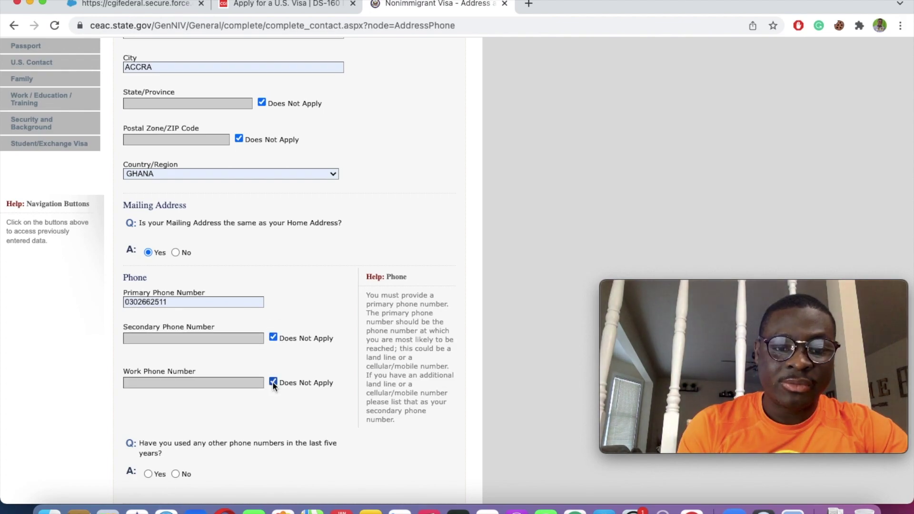
scroll(272, 381, "down", 5)
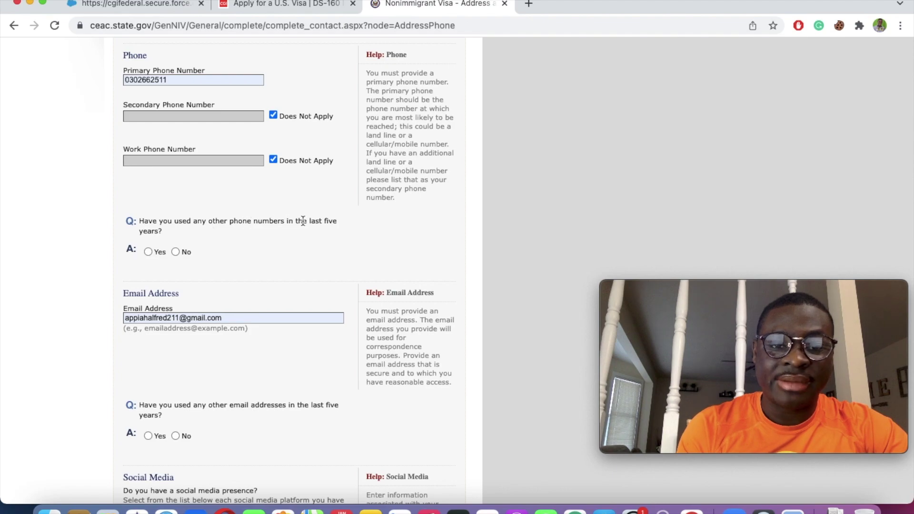
left_click(179, 255)
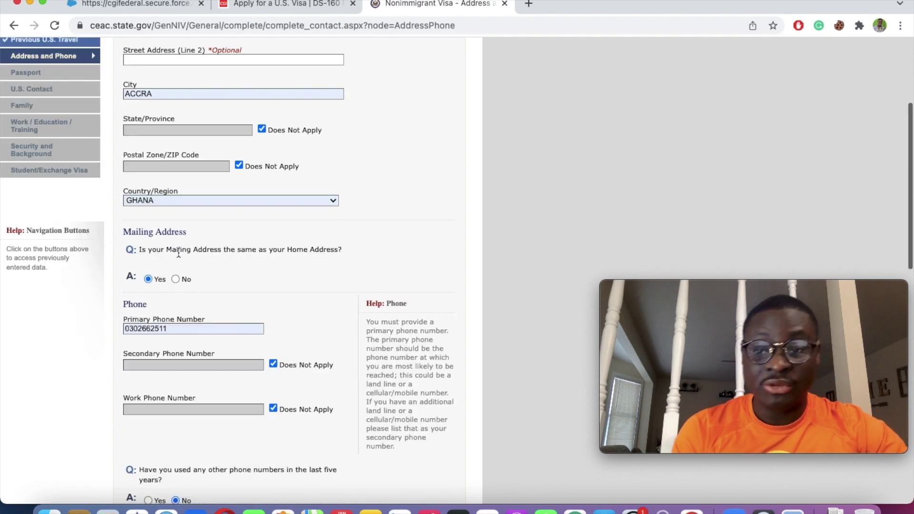
Step: Answer No to having used other email addresses in the last five years
scroll(179, 253, "down", 4)
scroll(179, 252, "down", 6)
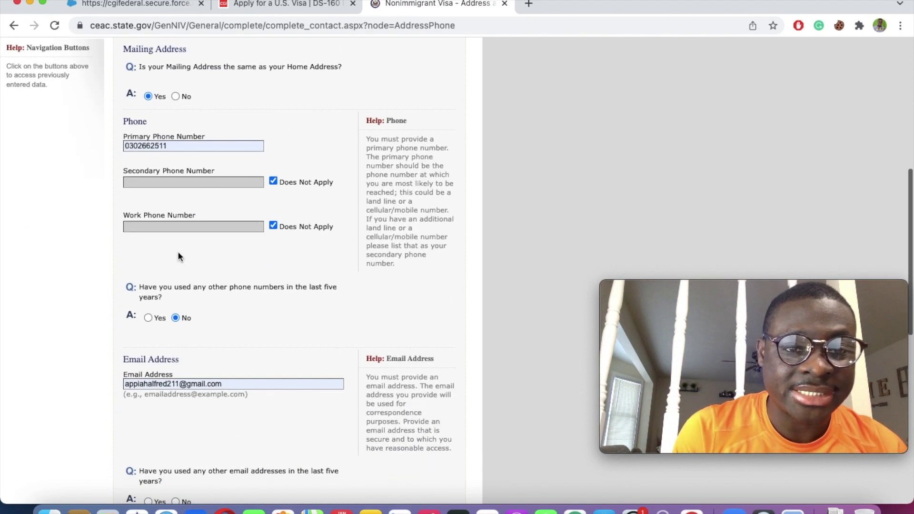
scroll(178, 251, "down", 1)
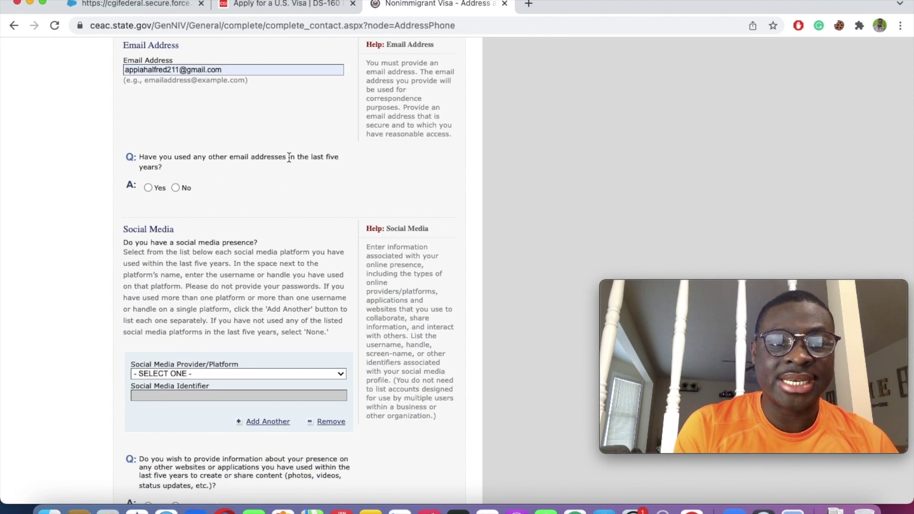
left_click(175, 188)
scroll(237, 246, "up", 5)
scroll(238, 246, "down", 1)
scroll(238, 246, "up", 3)
scroll(238, 246, "down", 2)
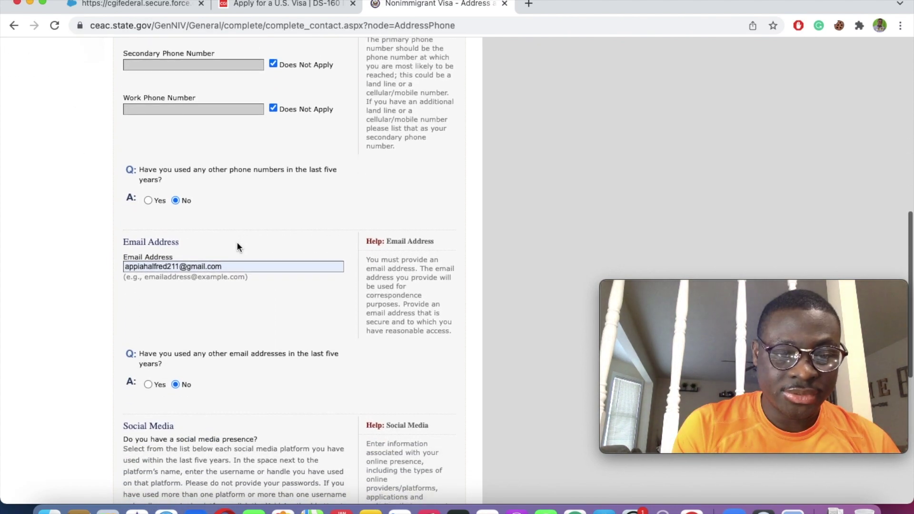
scroll(238, 247, "down", 4)
scroll(237, 243, "down", 1)
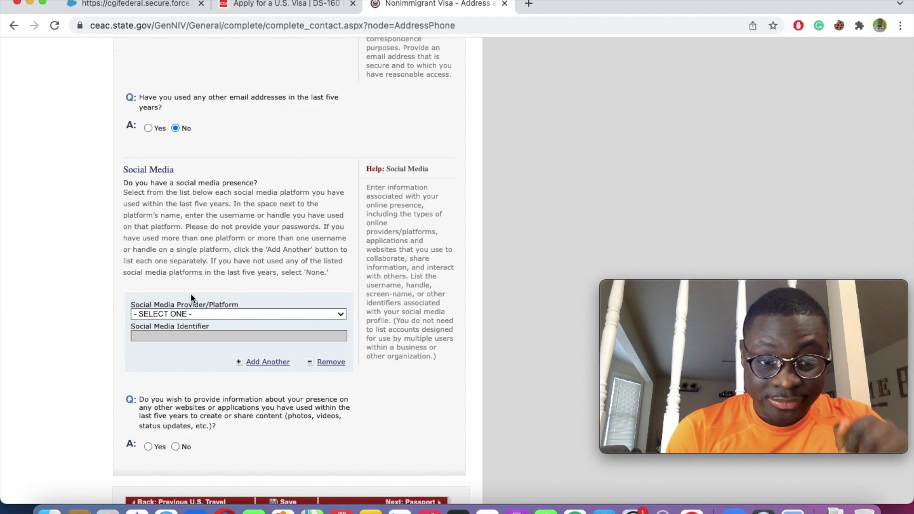
Step: Add a FACEBOOK social media entry with the applicant's username
left_click(190, 314)
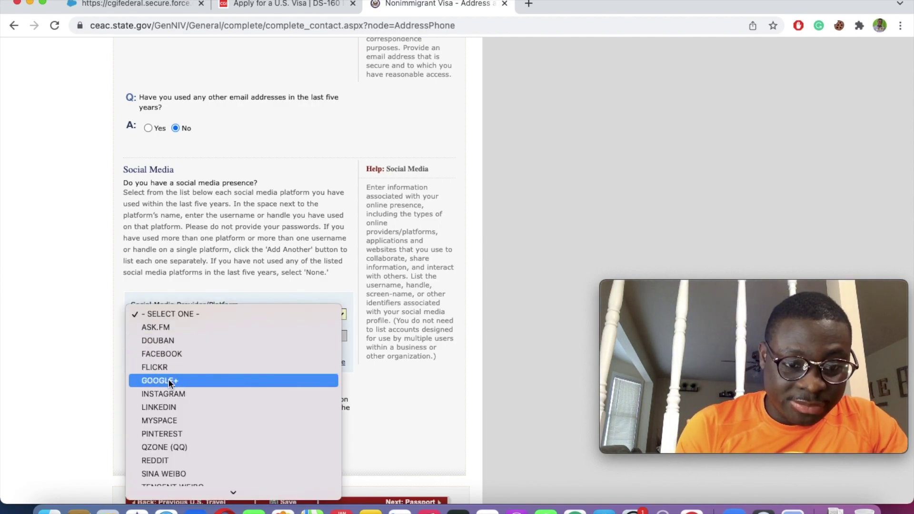
left_click(173, 344)
scroll(182, 312, "up", 3)
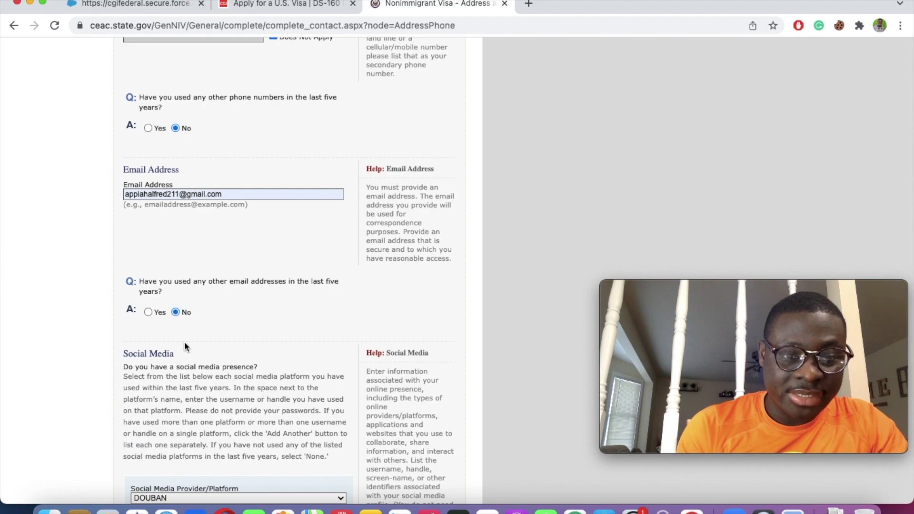
scroll(184, 336, "down", 2)
scroll(184, 356, "down", 1)
left_click(186, 369)
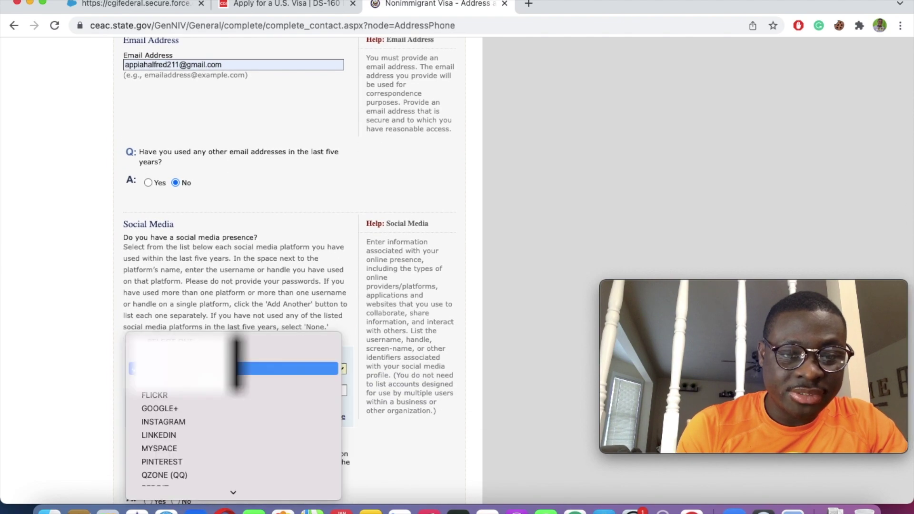
left_click(180, 393)
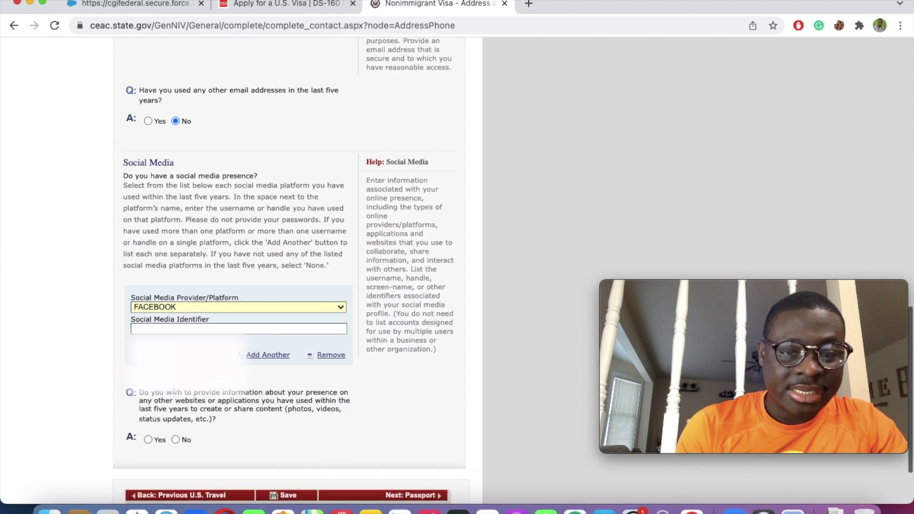
left_click(166, 330)
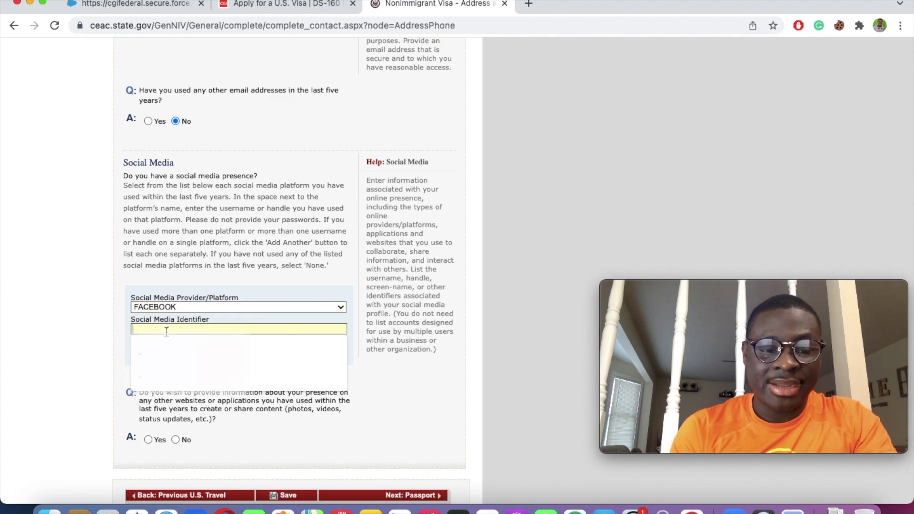
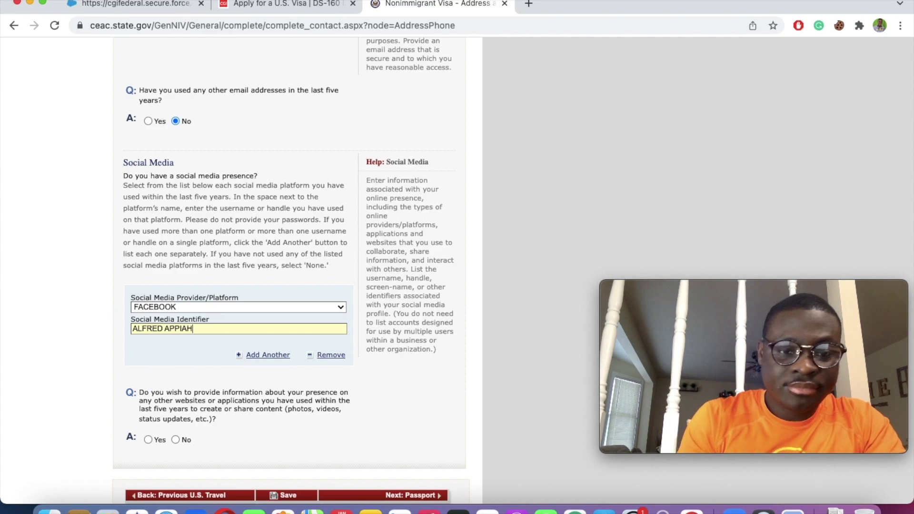
Step: Add a second social media entry, initially set to TWITTER
scroll(211, 237, "down", 3)
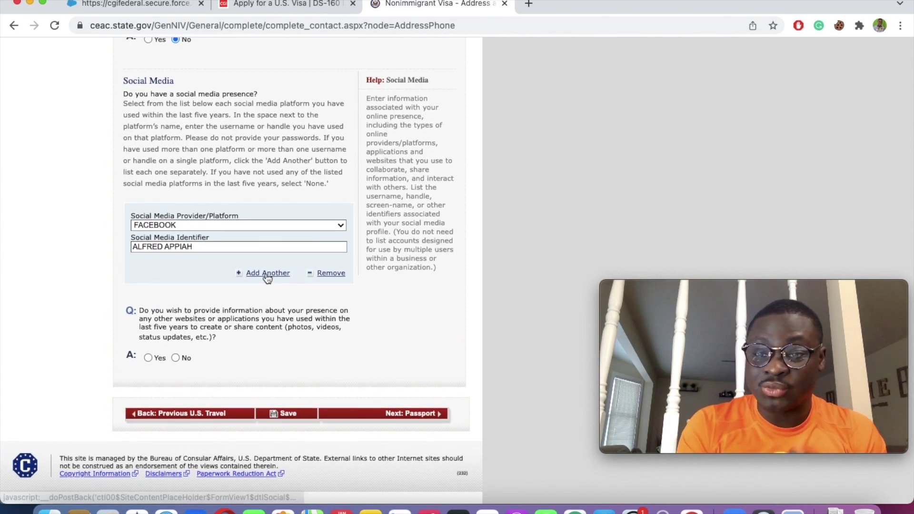
left_click(268, 274)
scroll(266, 273, "down", 5)
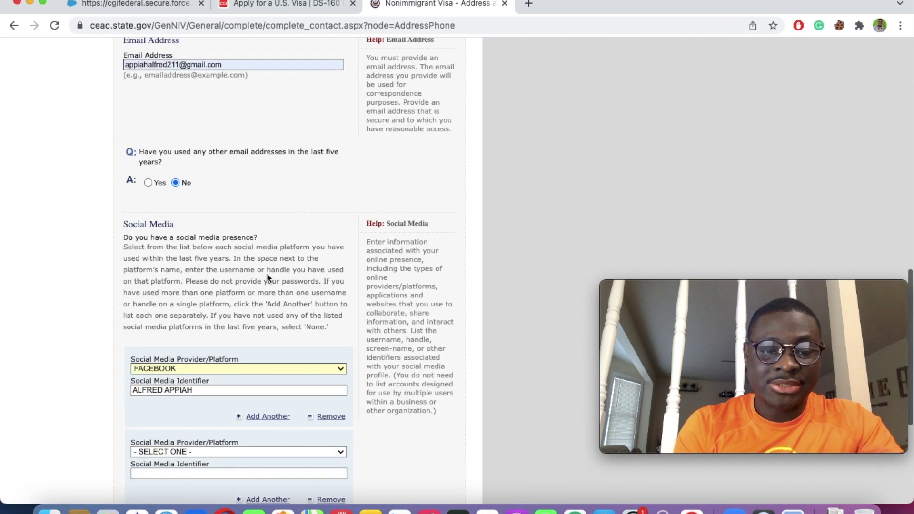
left_click(193, 378)
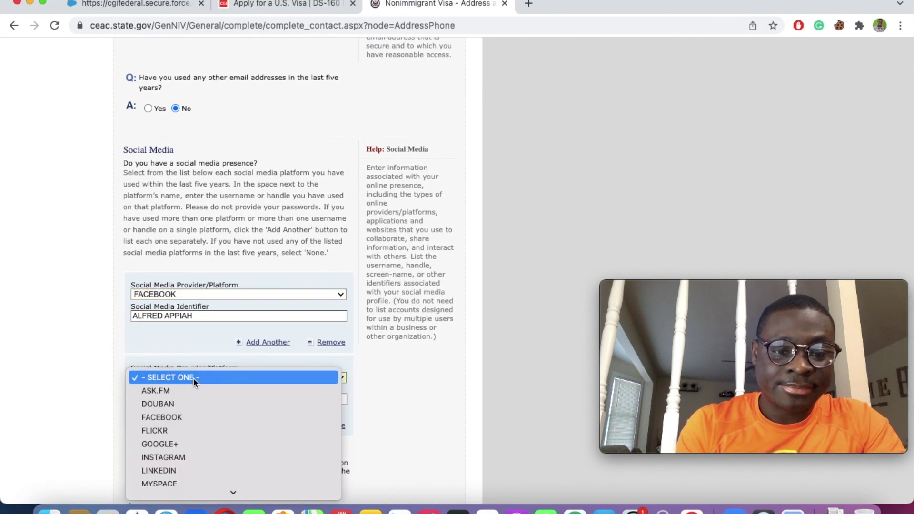
scroll(163, 460, "down", 5)
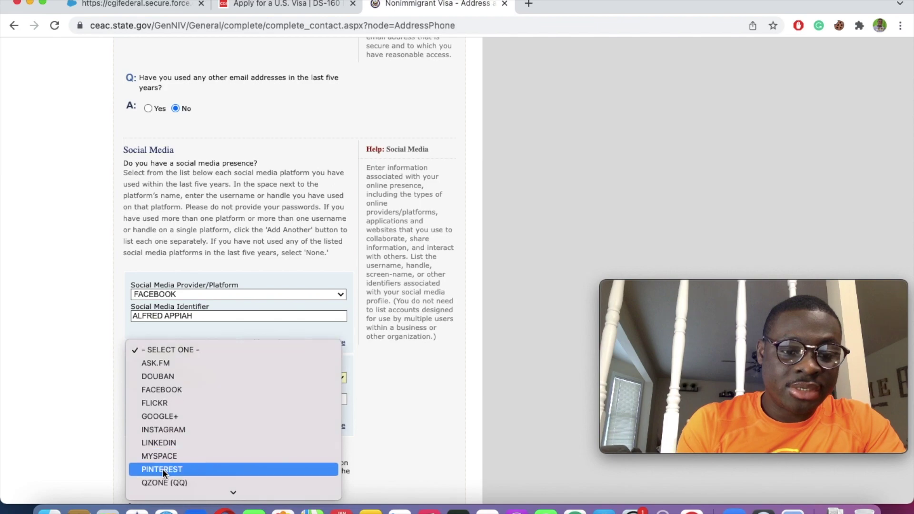
left_click(159, 414)
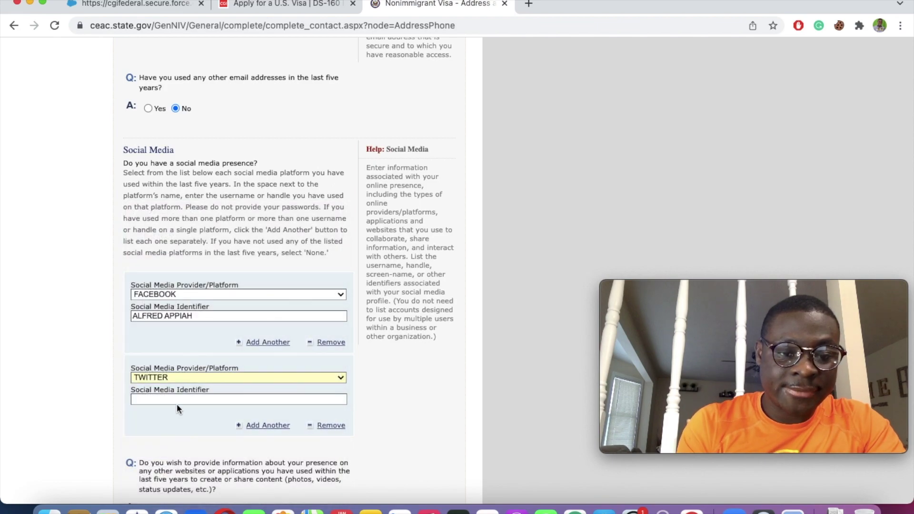
scroll(168, 396, "up", 3)
scroll(167, 396, "down", 3)
key("a")
scroll(155, 385, "down", 5)
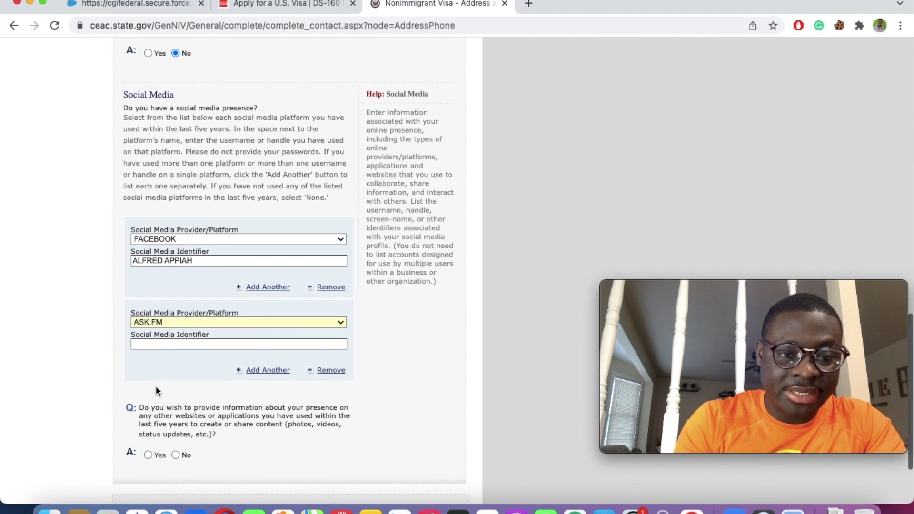
Step: Change the second entry to LINKEDIN with the applicant's username and answer No to other online presence
left_click(162, 323)
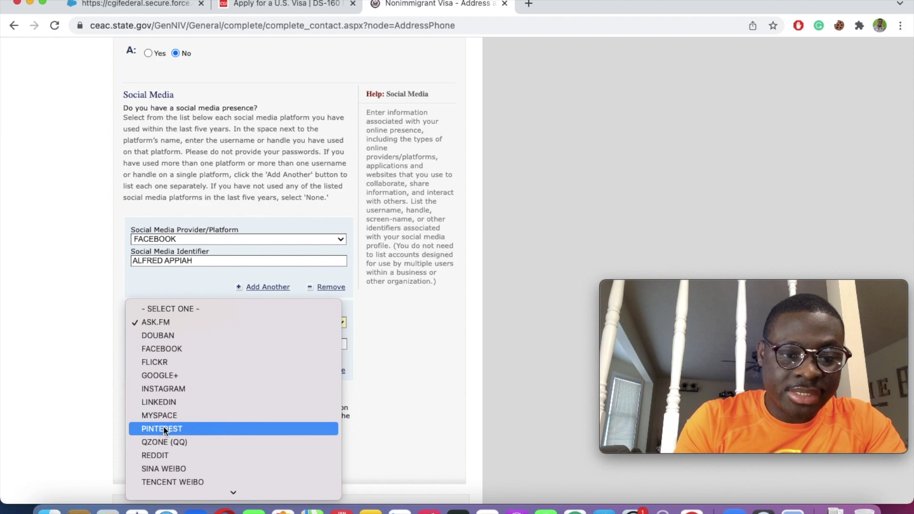
scroll(165, 422, "down", 4)
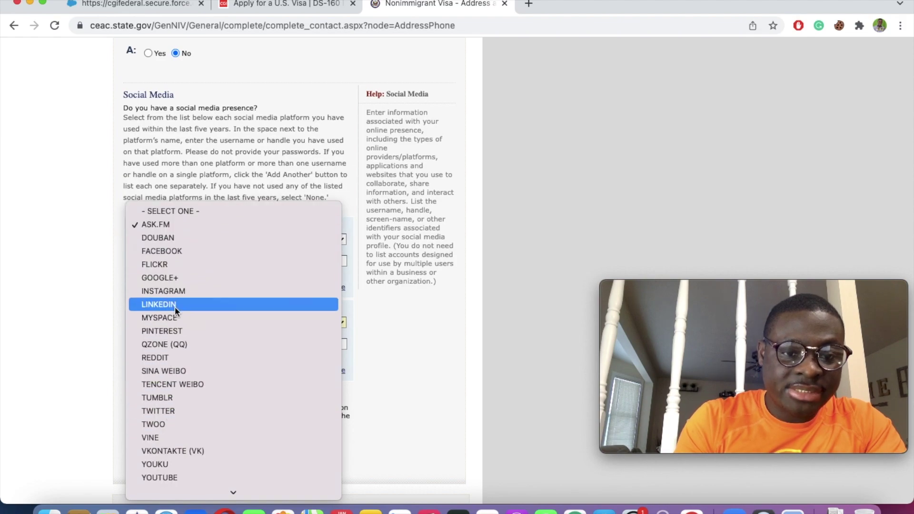
left_click(176, 305)
scroll(179, 365, "up", 4)
scroll(158, 343, "down", 2)
scroll(161, 376, "down", 2)
left_click(158, 361)
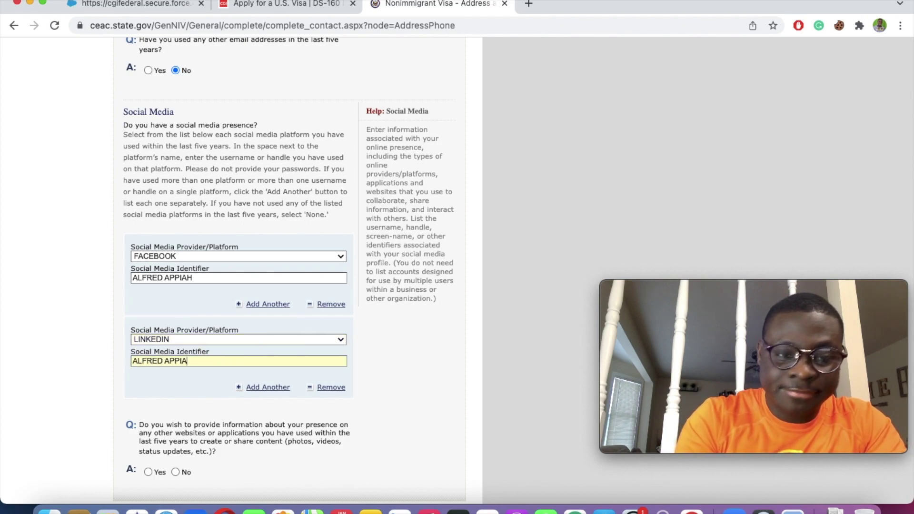
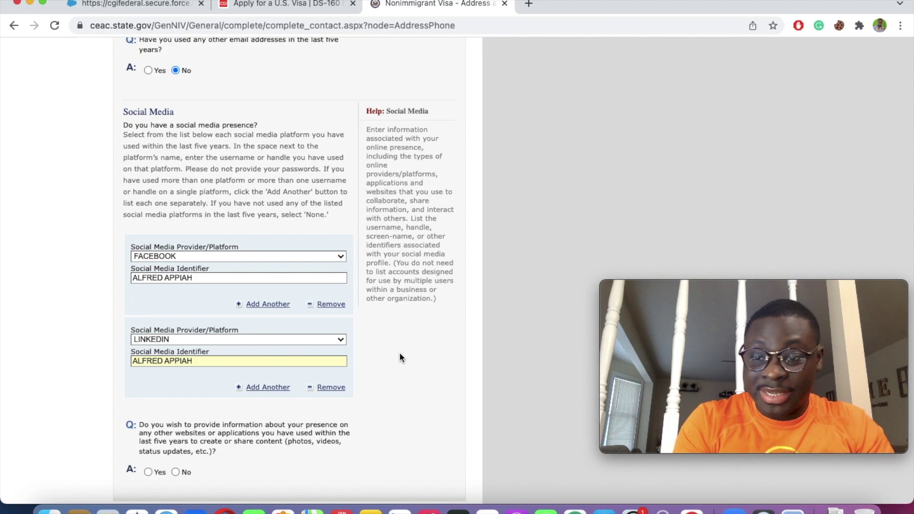
scroll(400, 357, "down", 4)
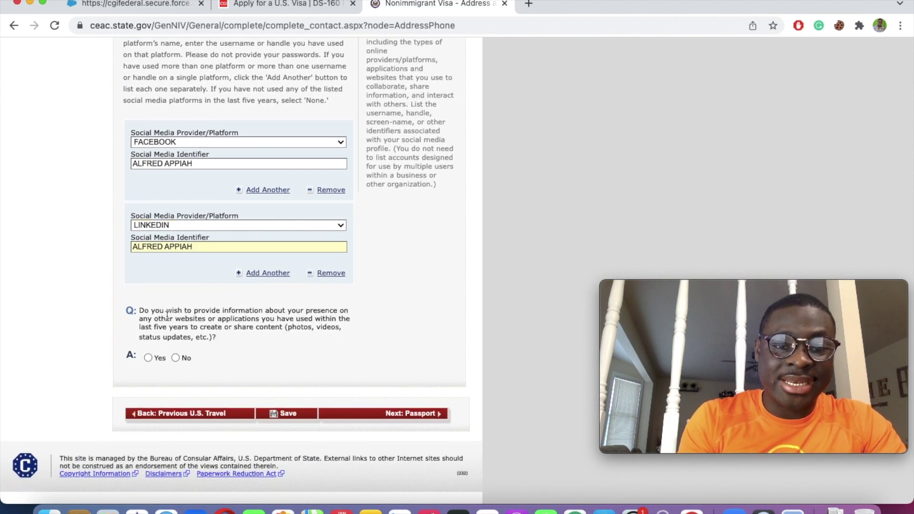
left_click(174, 358)
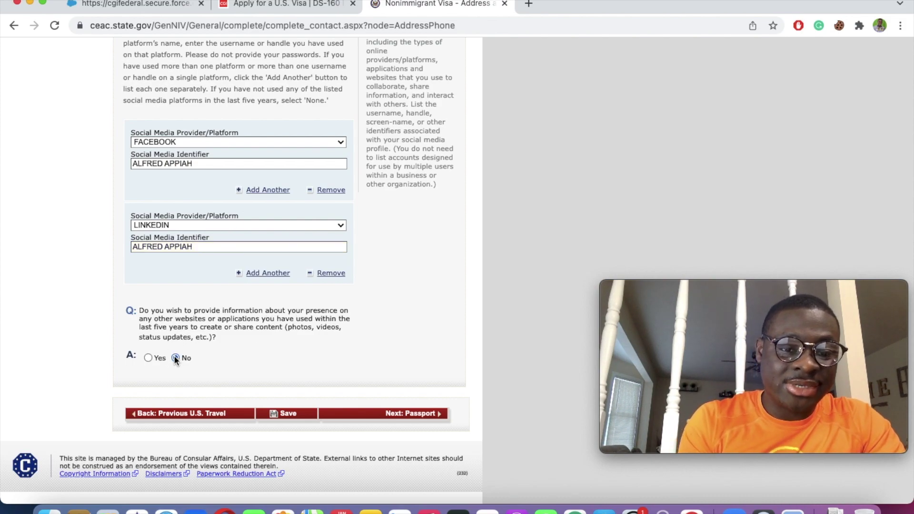
Step: Save the application and look it up again by its application ID
left_click(286, 413)
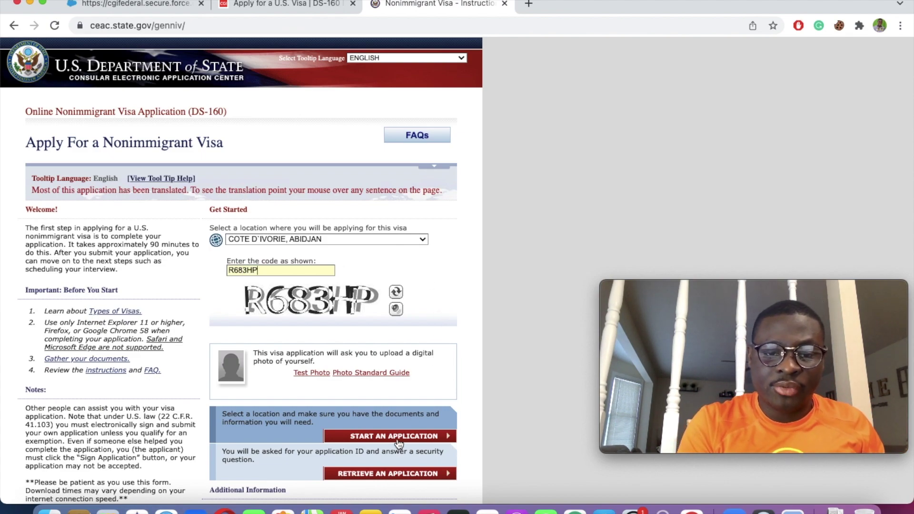
left_click(378, 473)
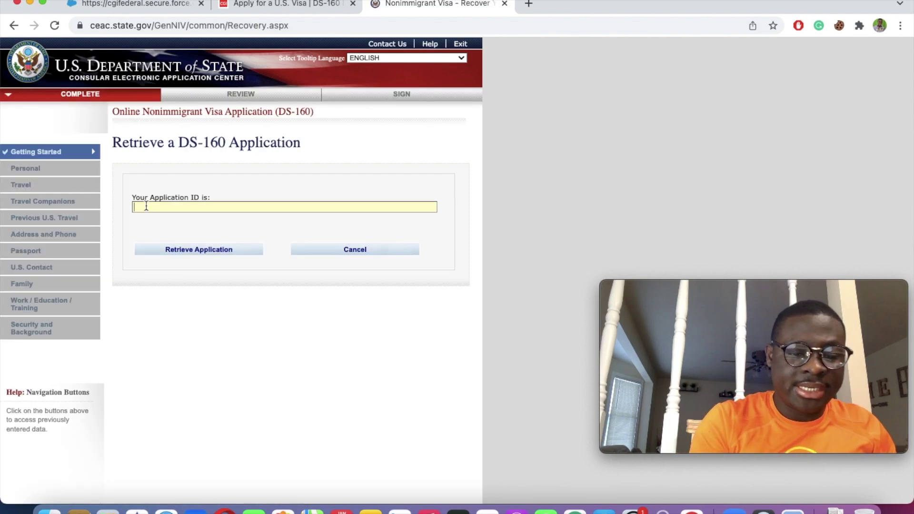
type("AA")
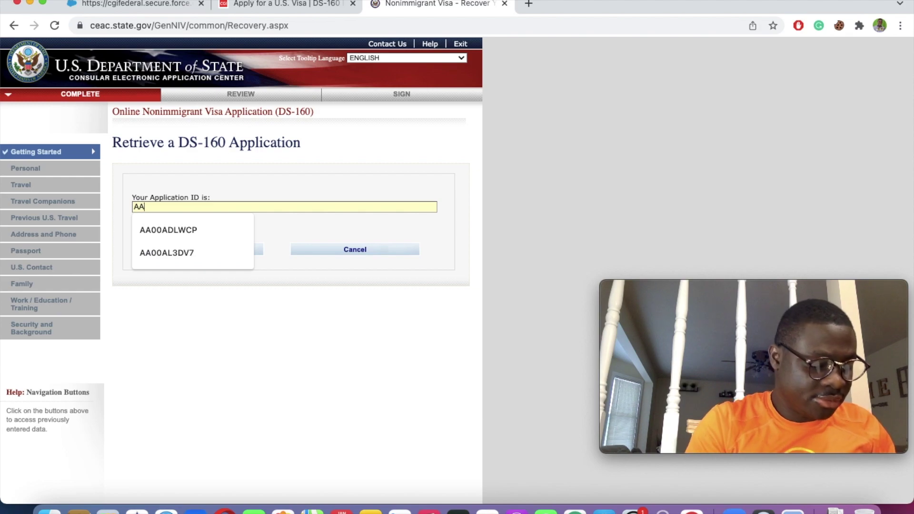
left_click(176, 252)
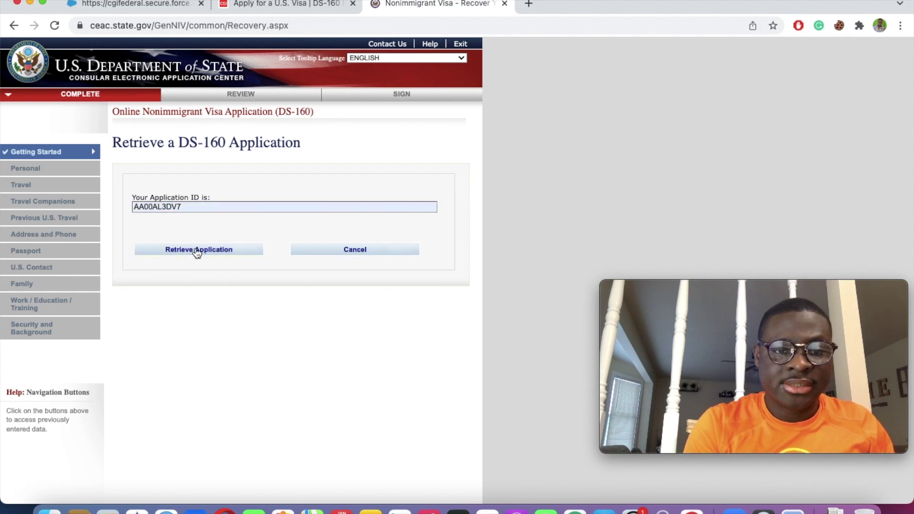
left_click(194, 250)
Step: Fill in the surname and grandmother's-name security answers to reopen the application
left_click(149, 330)
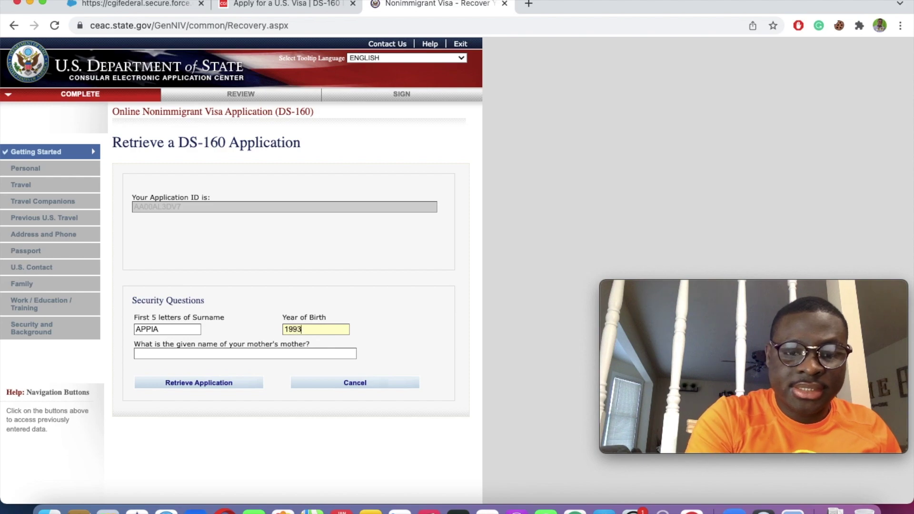
left_click(271, 357)
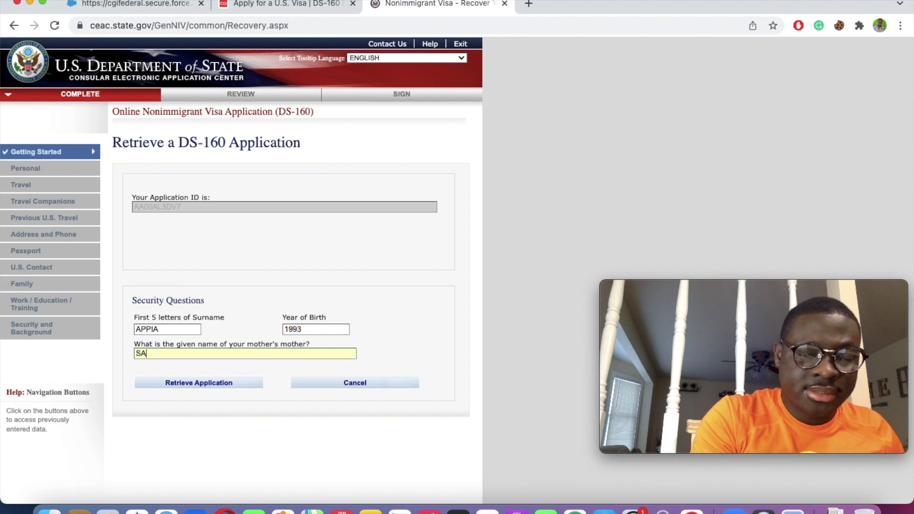
left_click(213, 385)
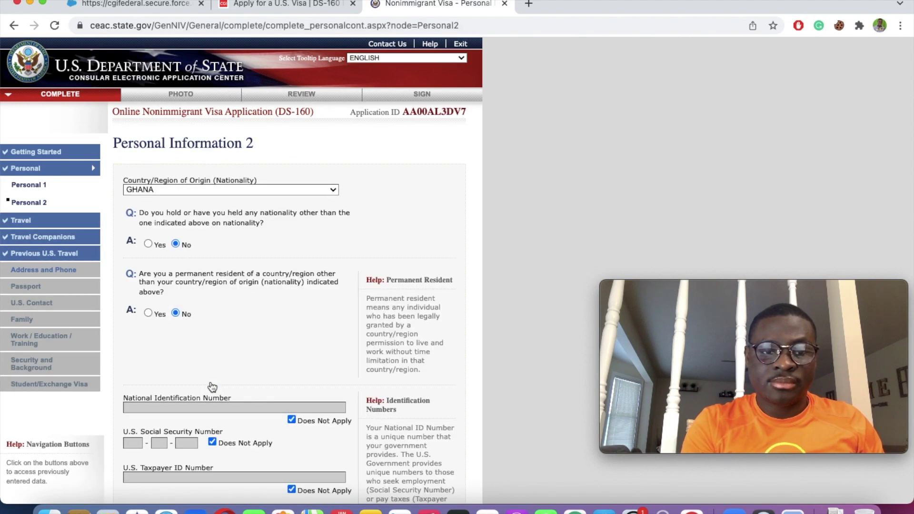
Step: Skip through Travel, Travel Companions and Previous U.S. Travel to Address and Phone
scroll(212, 385, "down", 5)
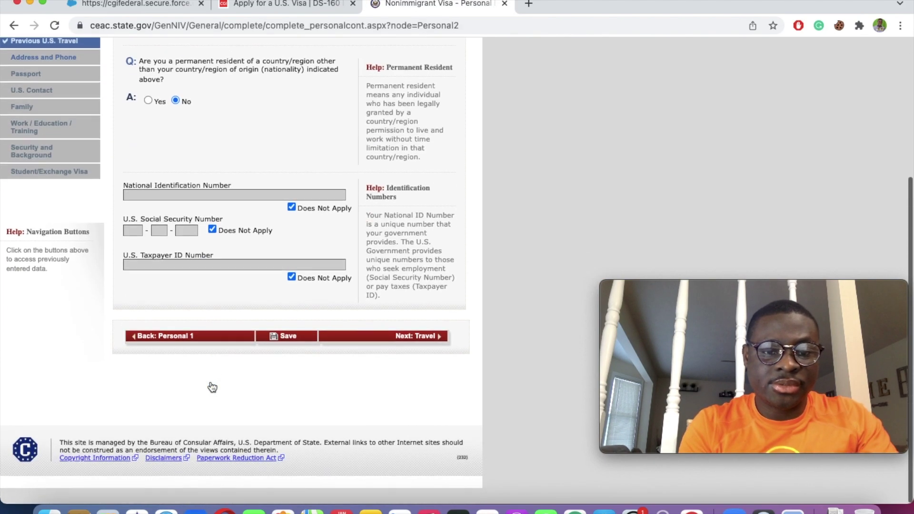
left_click(419, 352)
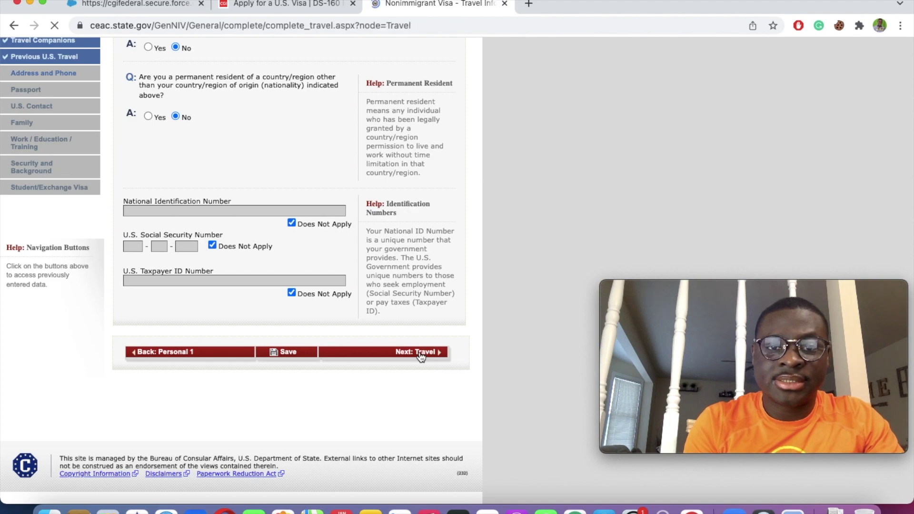
scroll(419, 357, "down", 10)
left_click(408, 405)
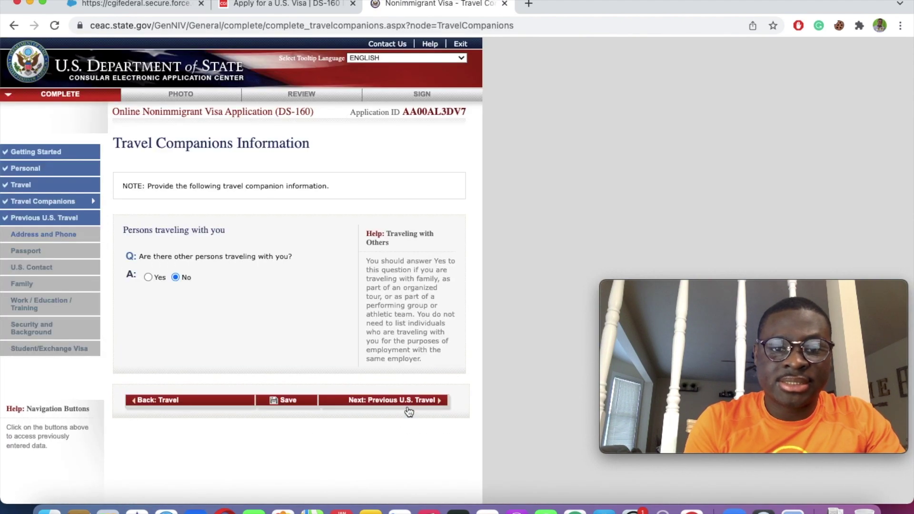
left_click(391, 402)
scroll(395, 350, "down", 4)
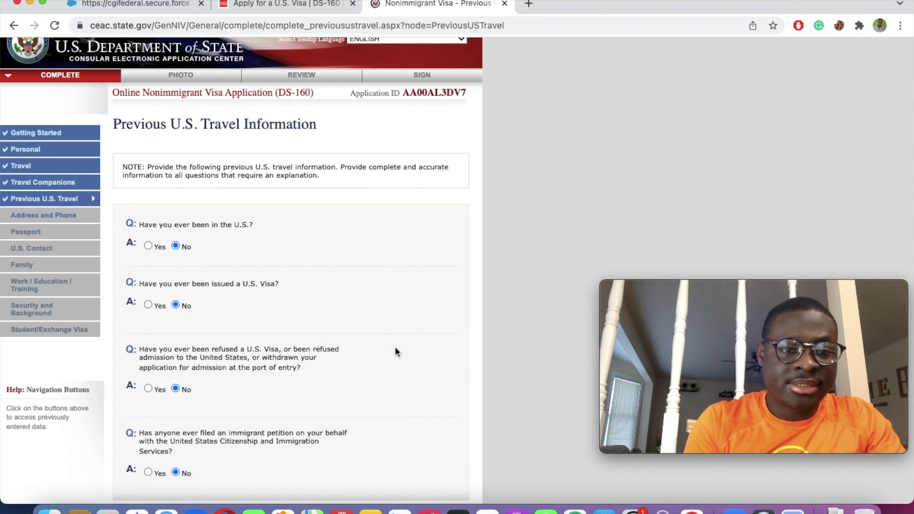
left_click(395, 385)
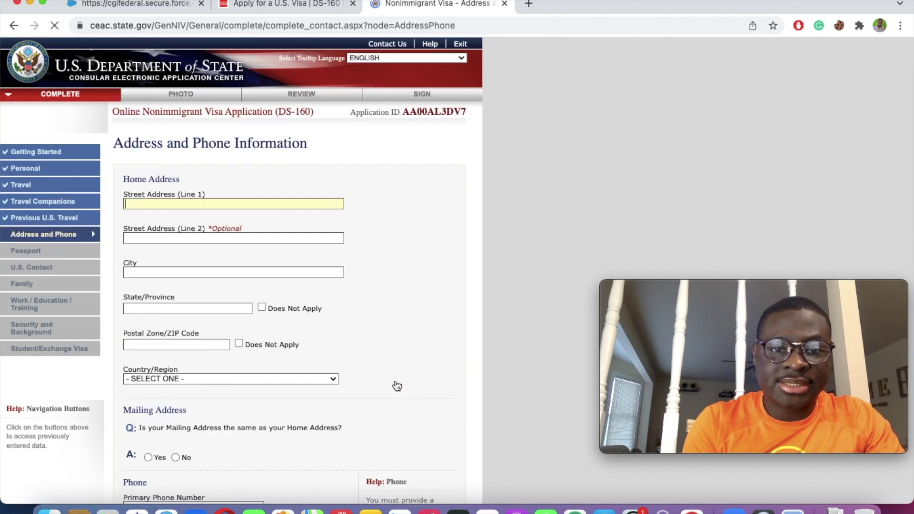
Step: Autofill the home street address and mark state/province and postal code not applicable
scroll(208, 203, "down", 3)
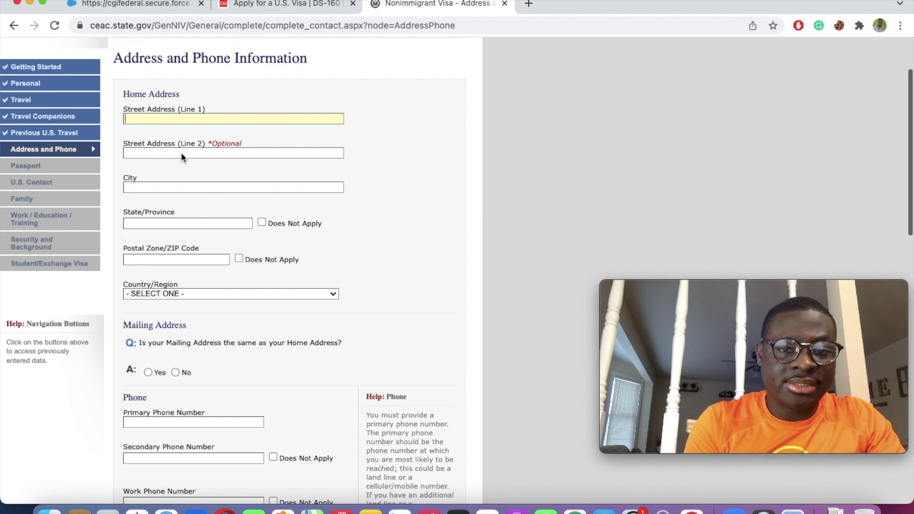
left_click(159, 118)
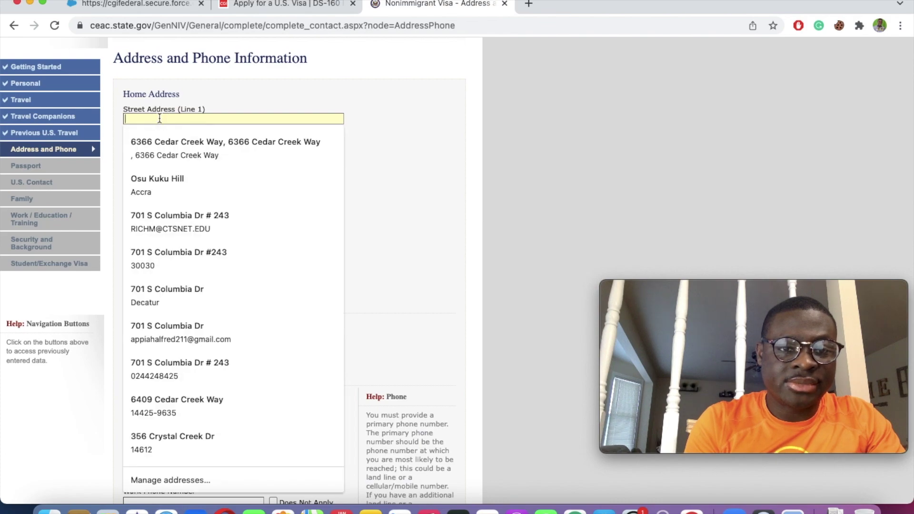
left_click(157, 180)
left_click(262, 222)
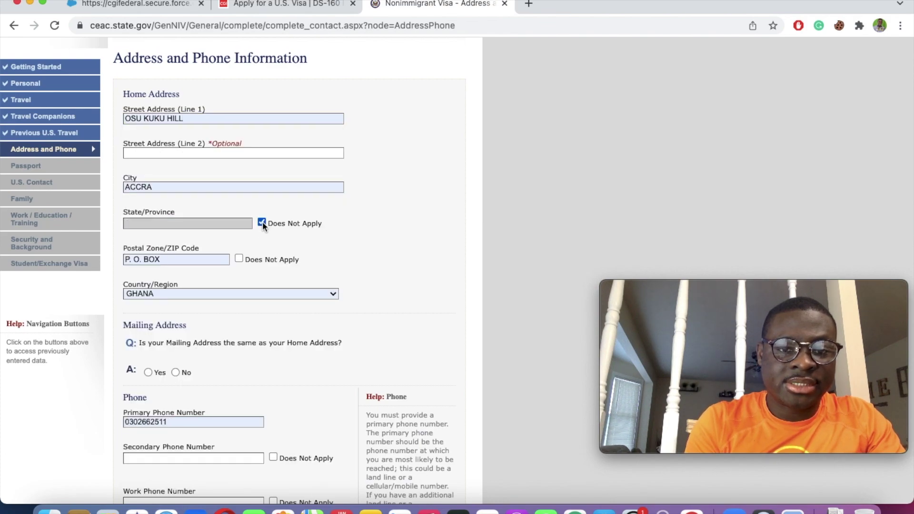
left_click(238, 258)
Step: Confirm mailing address matches home, skip secondary and work phones, and answer No to other emails
scroll(304, 359, "down", 5)
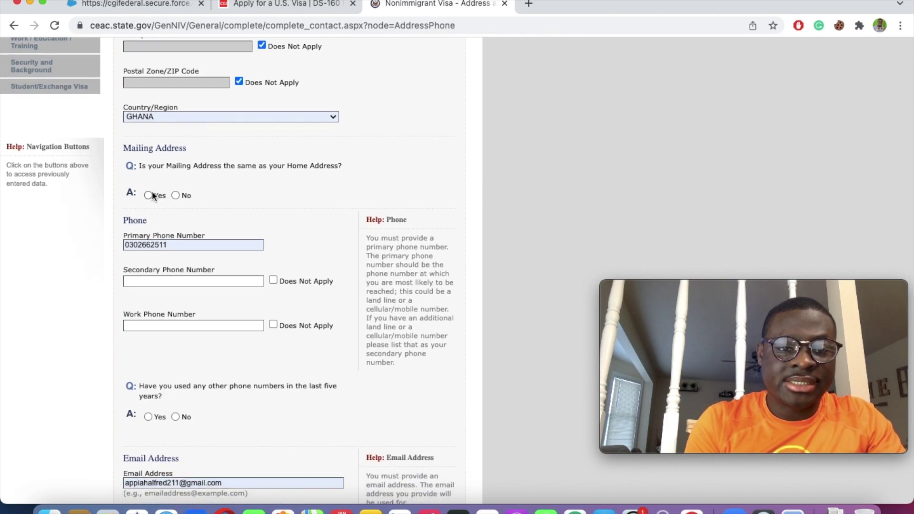
left_click(148, 195)
scroll(295, 380, "down", 6)
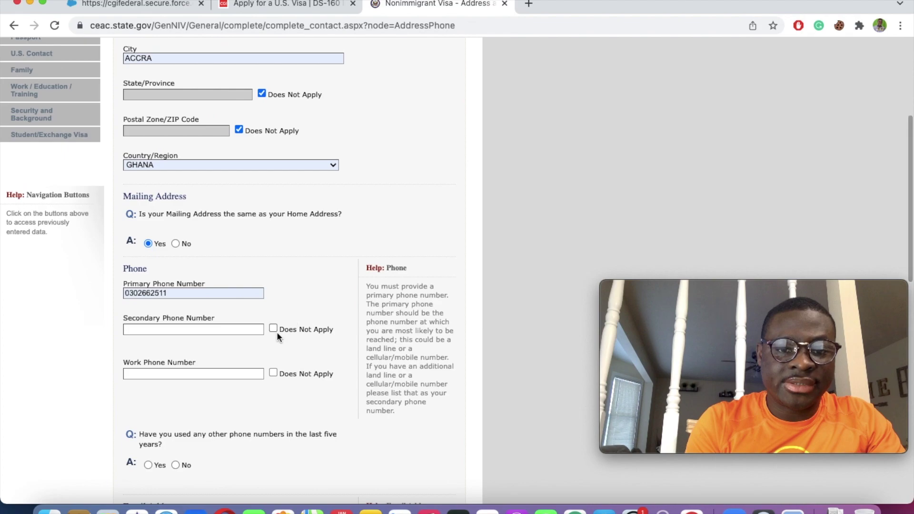
left_click(274, 329)
left_click(274, 374)
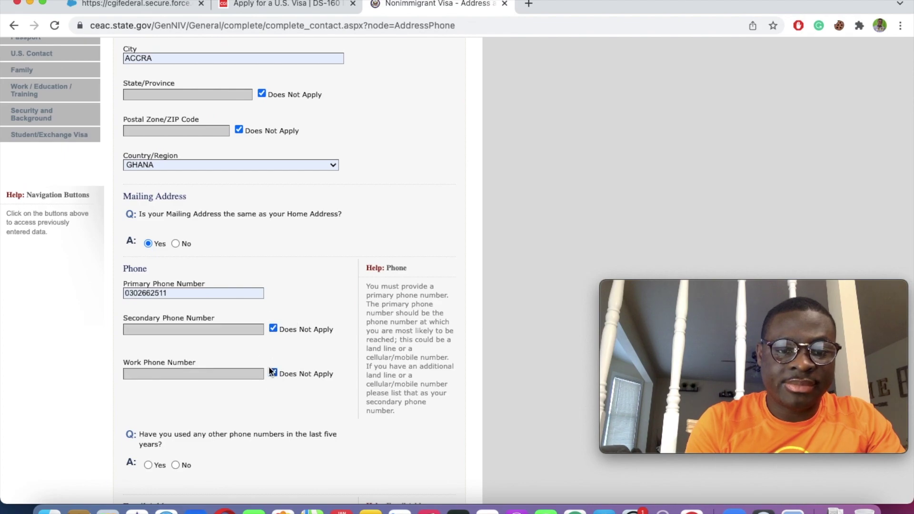
scroll(268, 366, "down", 6)
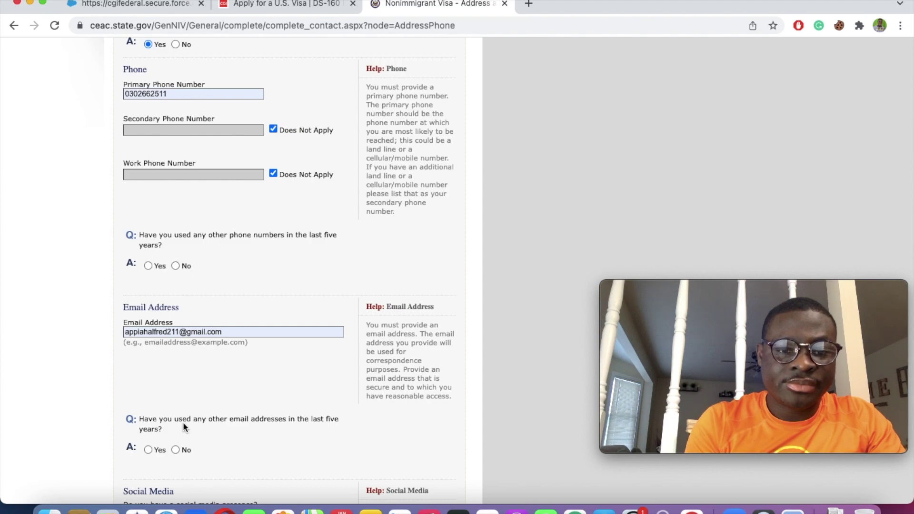
scroll(183, 421, "down", 5)
left_click(179, 247)
Step: Add a FACEBOOK identifier from a saved suggestion and answer No to other online presence
scroll(178, 247, "up", 6)
scroll(178, 246, "down", 10)
left_click(207, 225)
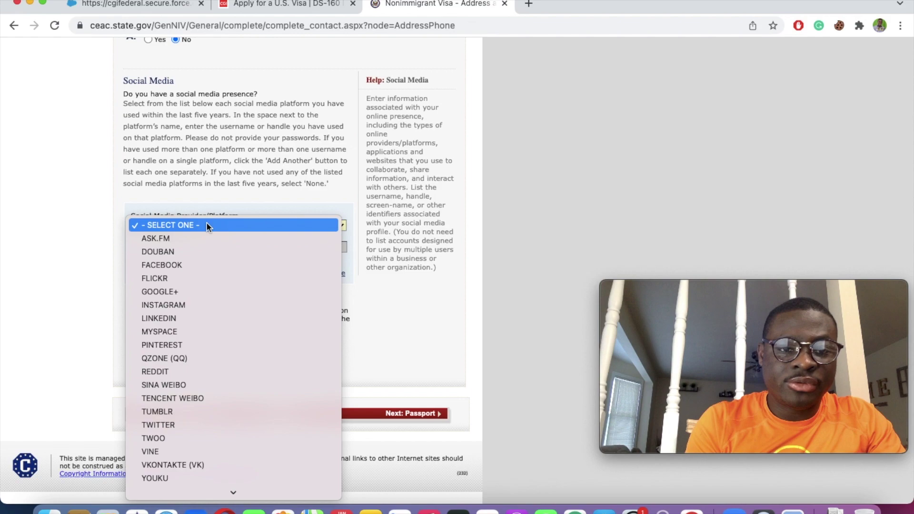
left_click(177, 262)
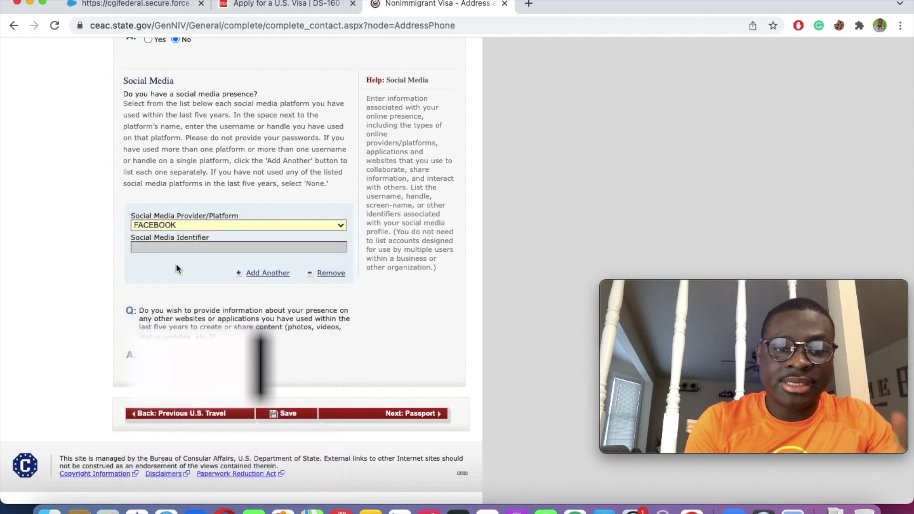
scroll(170, 250, "up", 6)
scroll(170, 255, "down", 5)
left_click(153, 299)
left_click(170, 317)
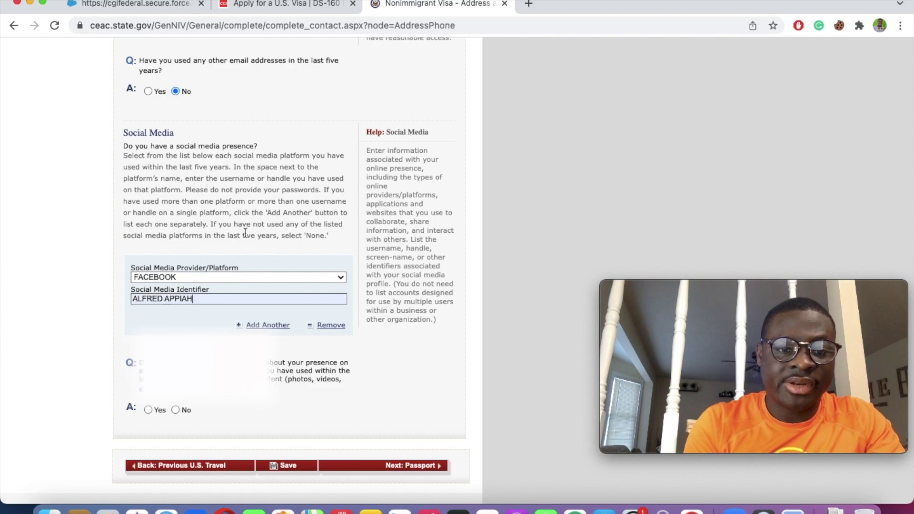
scroll(246, 233, "down", 2)
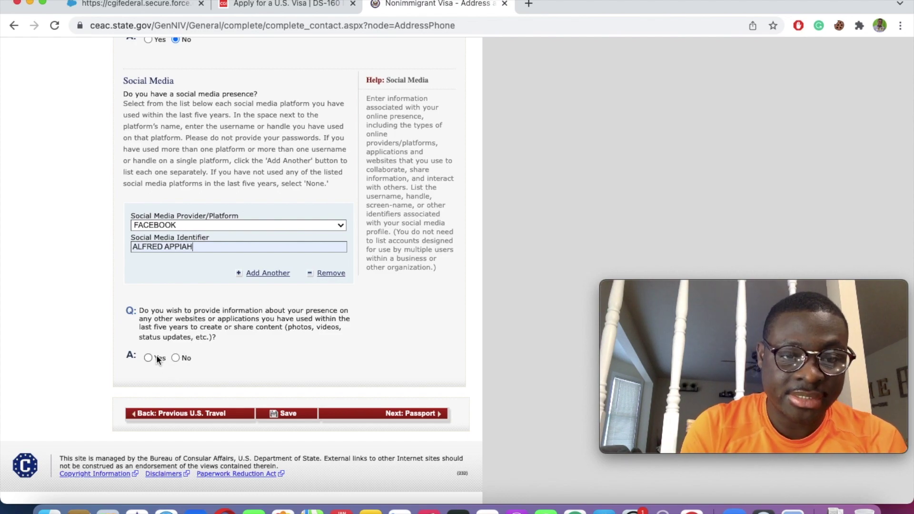
left_click(176, 358)
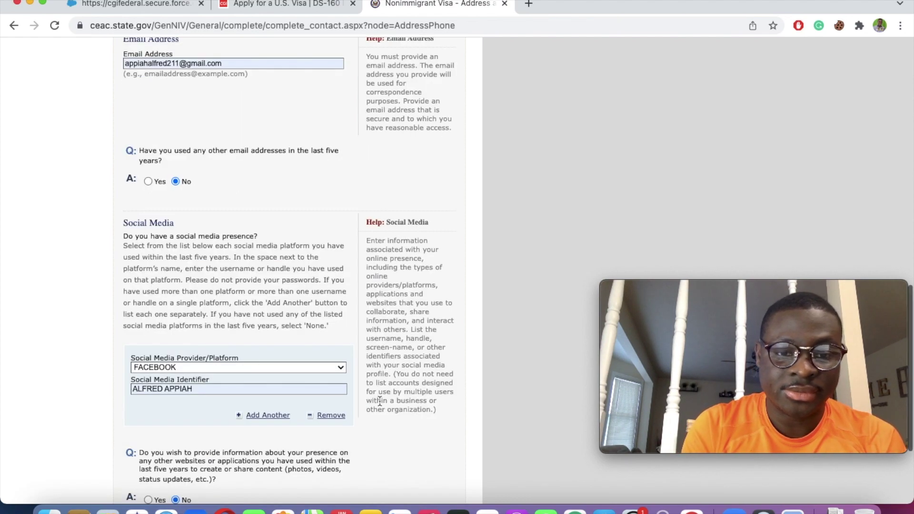
Step: Save the Address and Phone page and continue the application
left_click(291, 413)
left_click(291, 413)
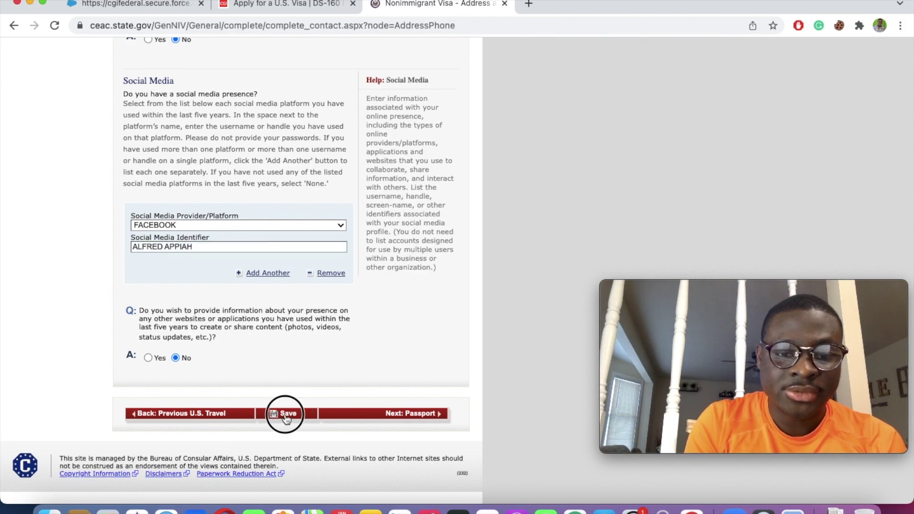
left_click(228, 253)
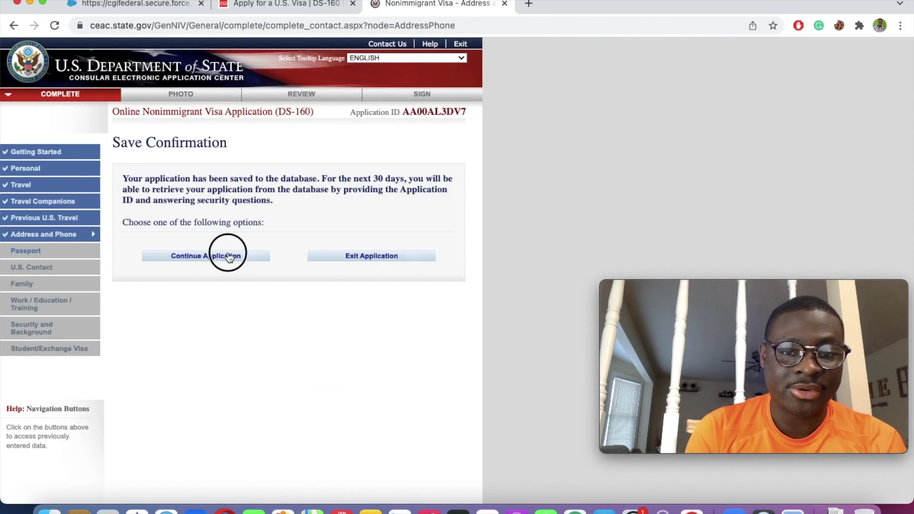
scroll(230, 257, "down", 15)
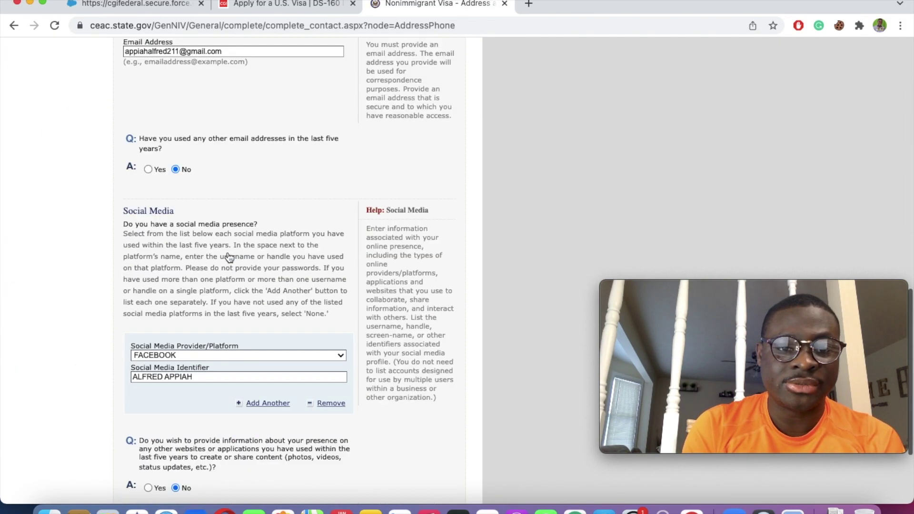
Step: Record a REGULAR passport with its number, book number not applicable, issued in Accra
left_click(419, 416)
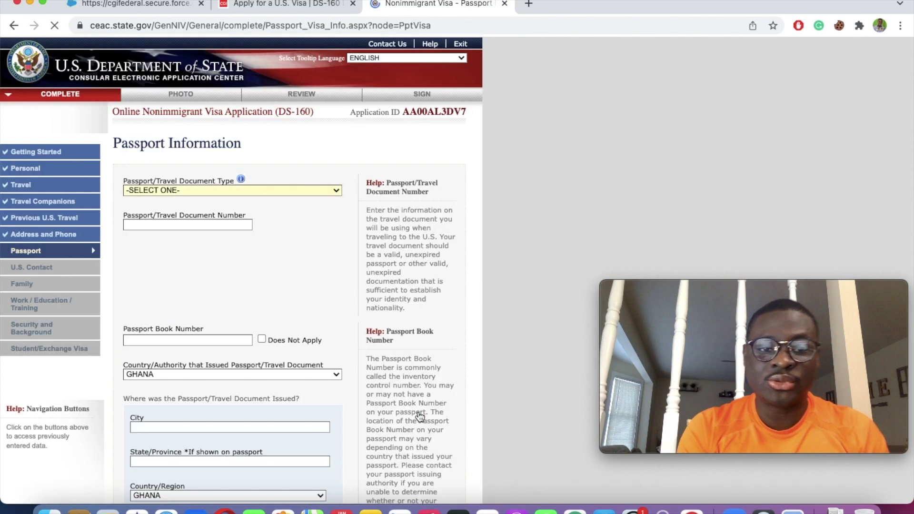
left_click(174, 190)
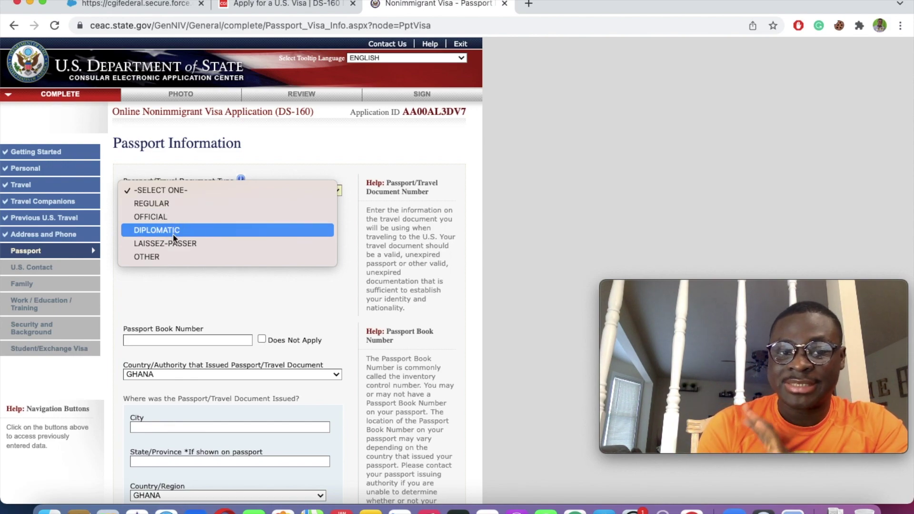
left_click(169, 205)
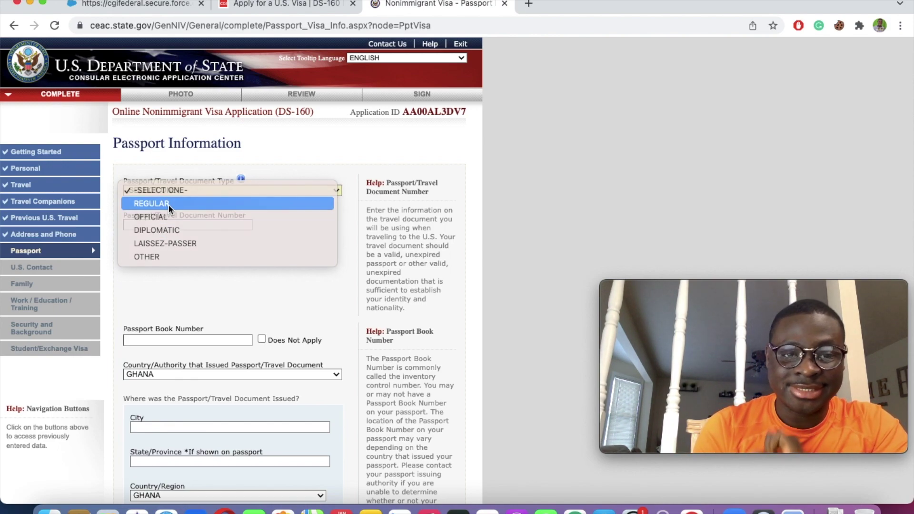
left_click(168, 225)
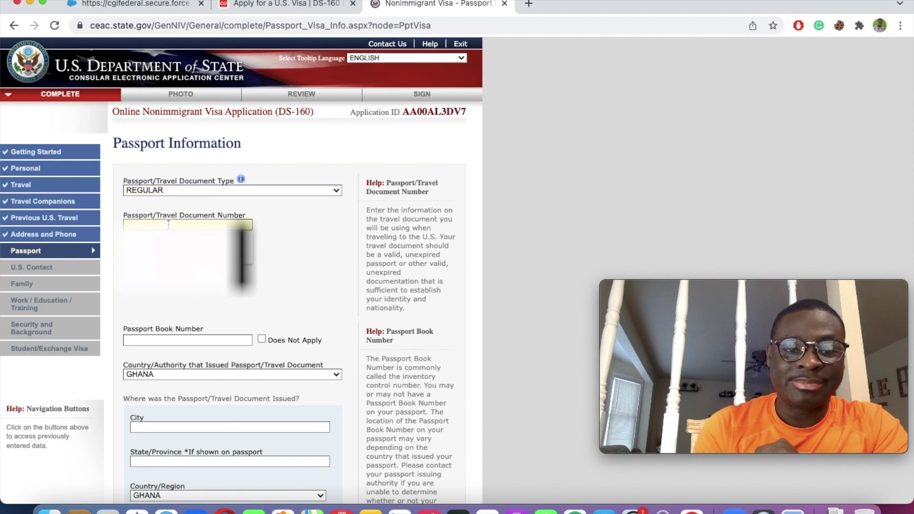
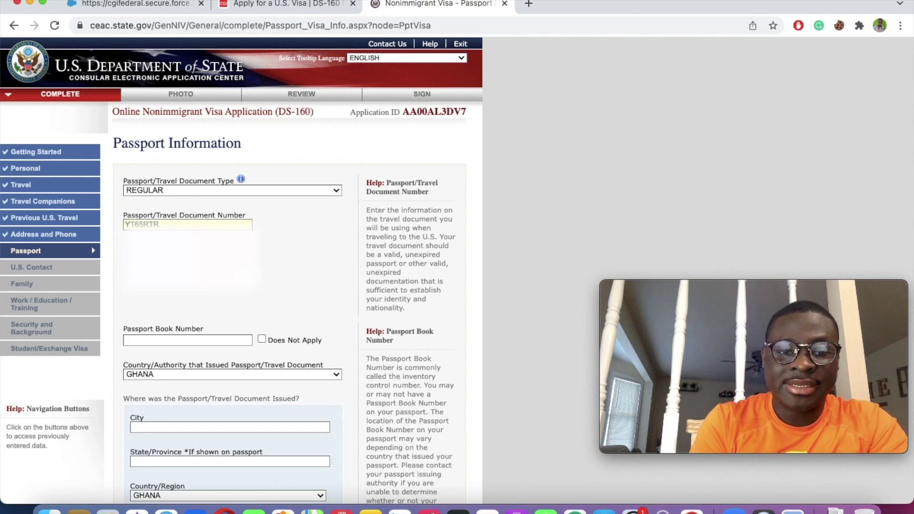
left_click(173, 340)
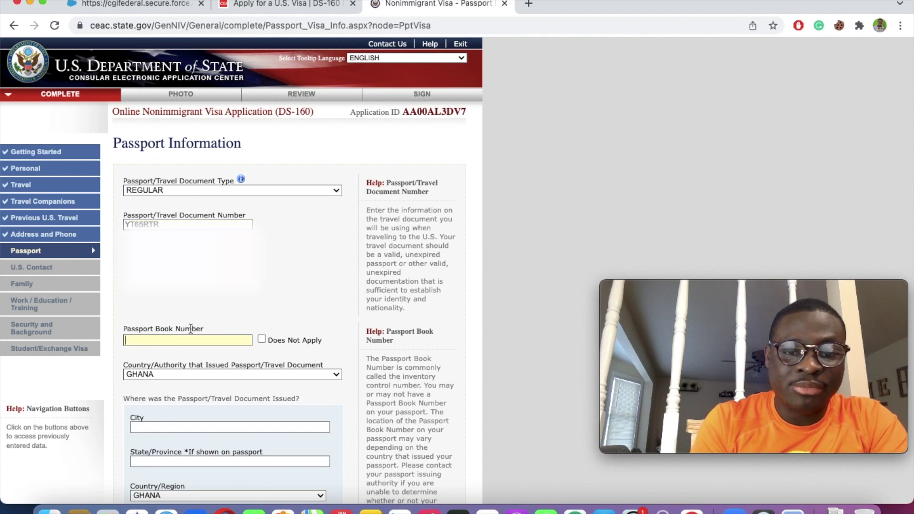
left_click(262, 340)
scroll(262, 338, "down", 4)
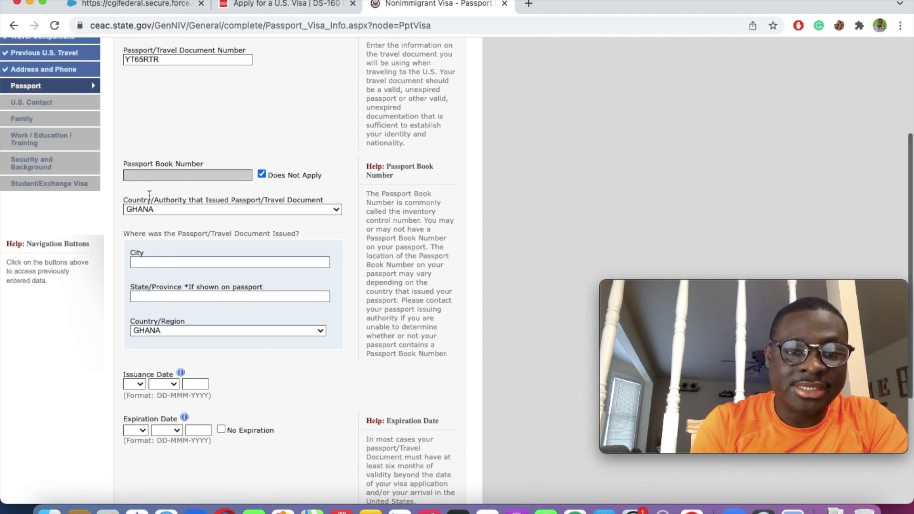
left_click(160, 264)
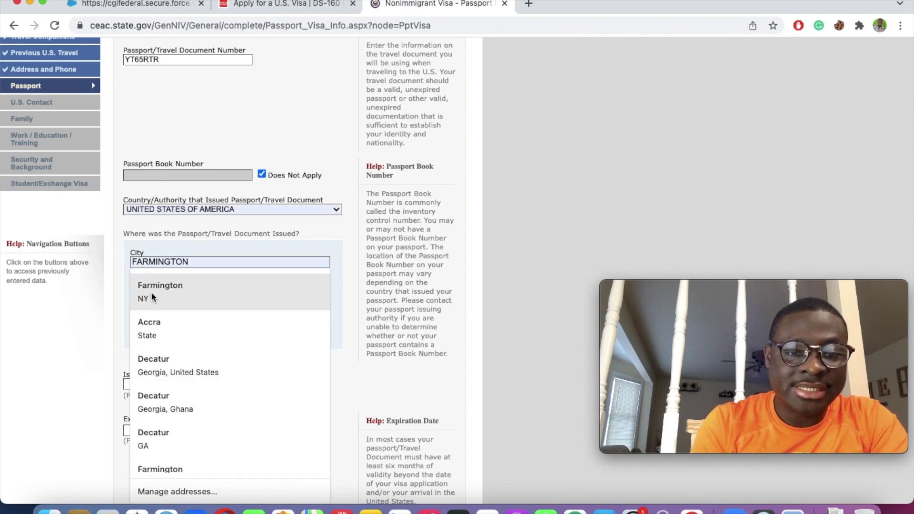
left_click(142, 322)
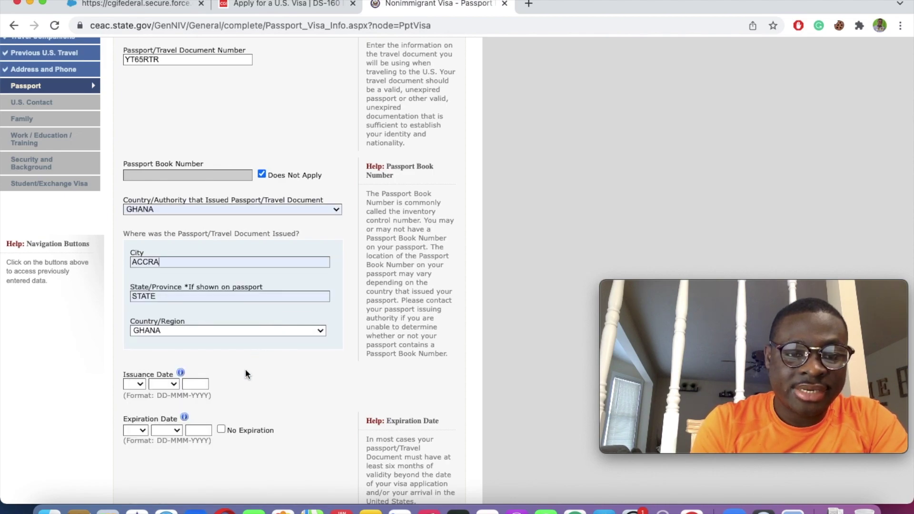
Step: Set passport issuance date 02 MAR 2019 and expiration date 03 MAR 2024
scroll(236, 381, "down", 3)
left_click(139, 253)
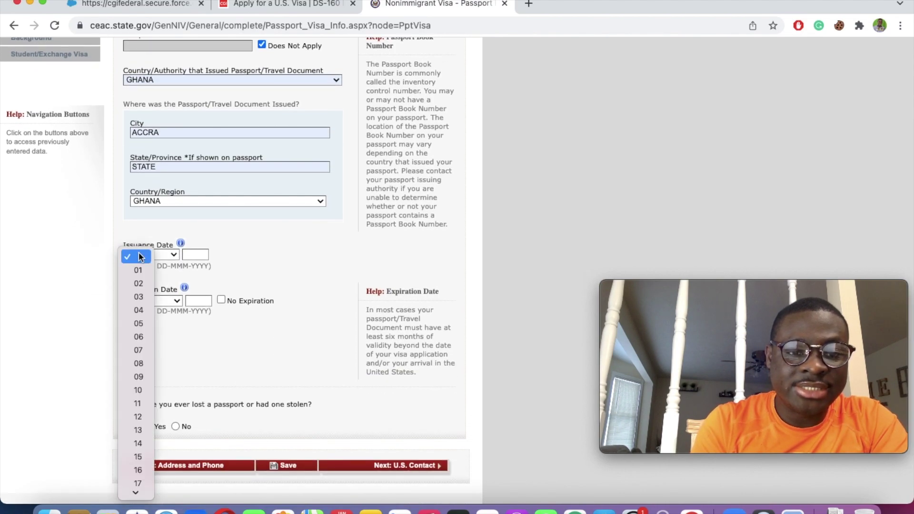
left_click(138, 284)
left_click(166, 254)
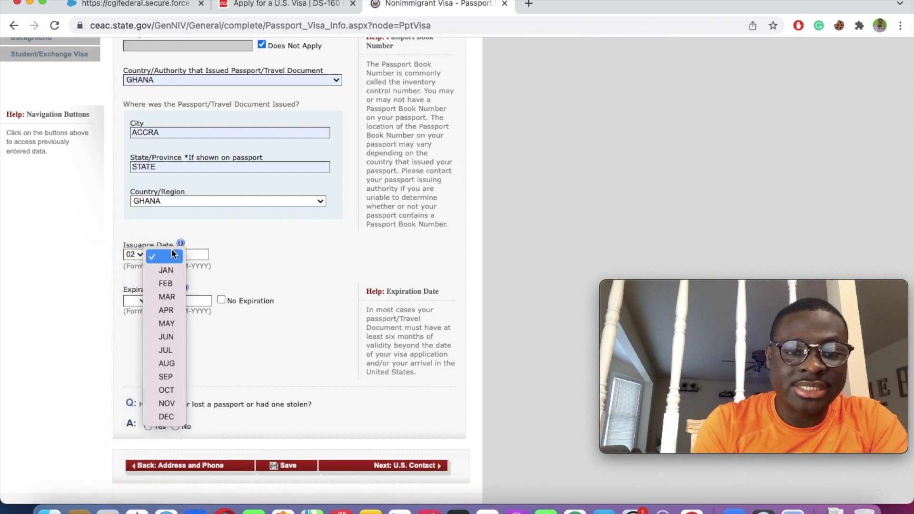
left_click(171, 297)
left_click(198, 254)
left_click(202, 274)
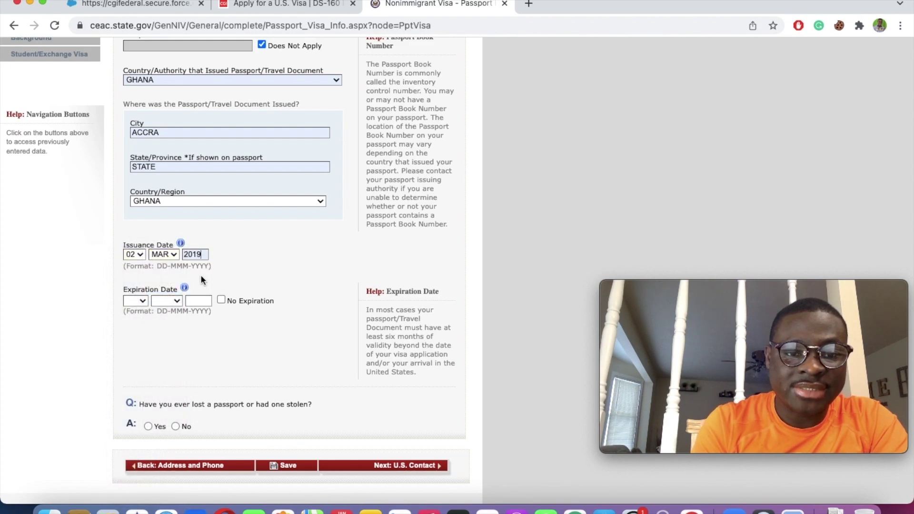
left_click(142, 301)
left_click(144, 341)
left_click(168, 301)
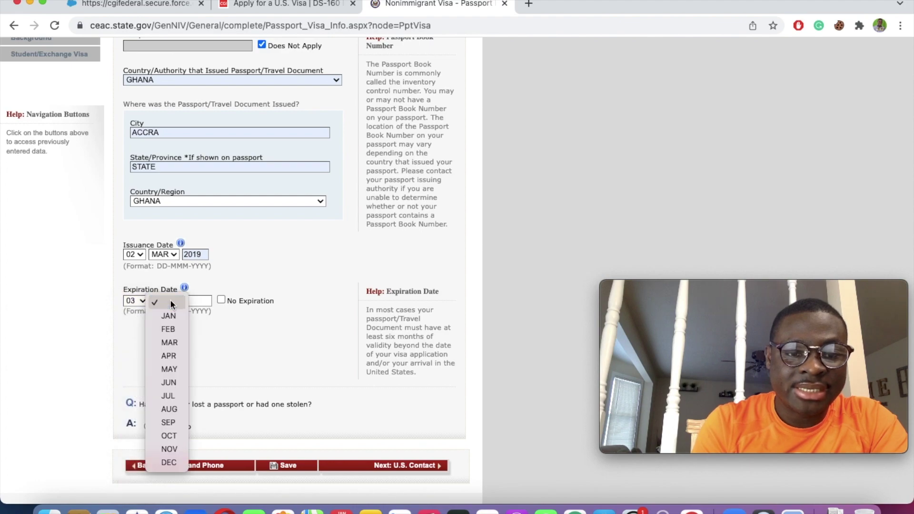
left_click(170, 342)
left_click(198, 301)
left_click(204, 321)
Step: Answer No to ever losing a passport, save the page, and continue the application
scroll(267, 276, "down", 2)
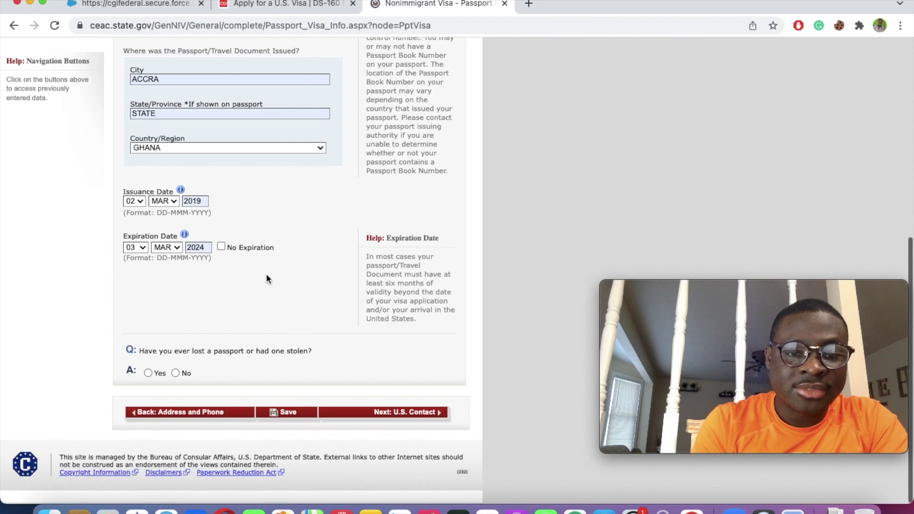
left_click(175, 374)
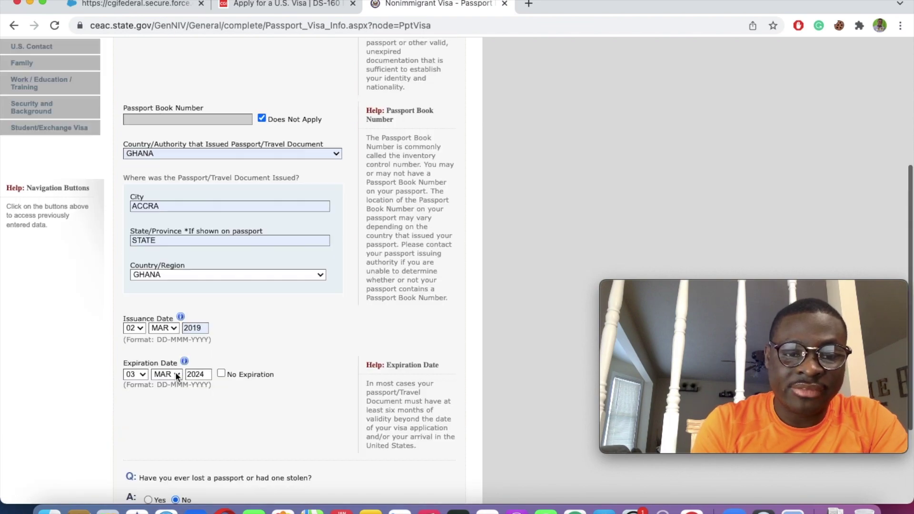
scroll(233, 384, "down", 2)
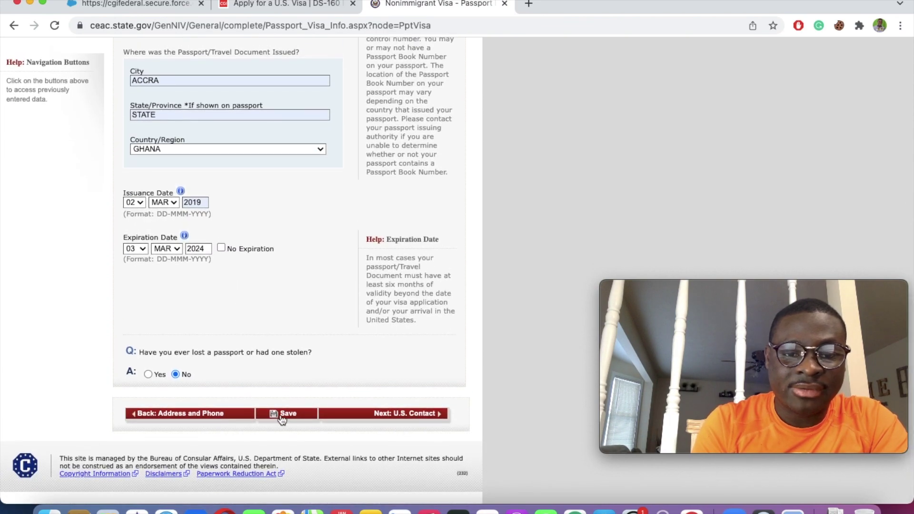
left_click(278, 414)
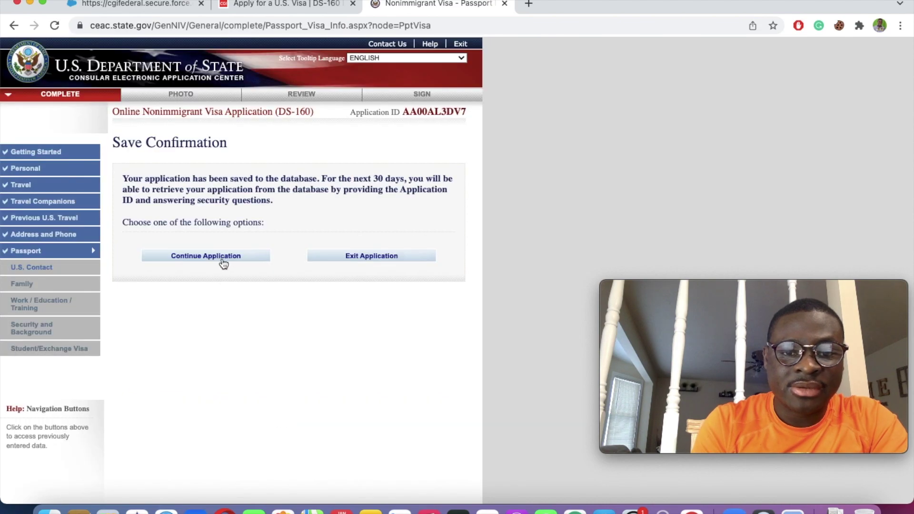
left_click(230, 259)
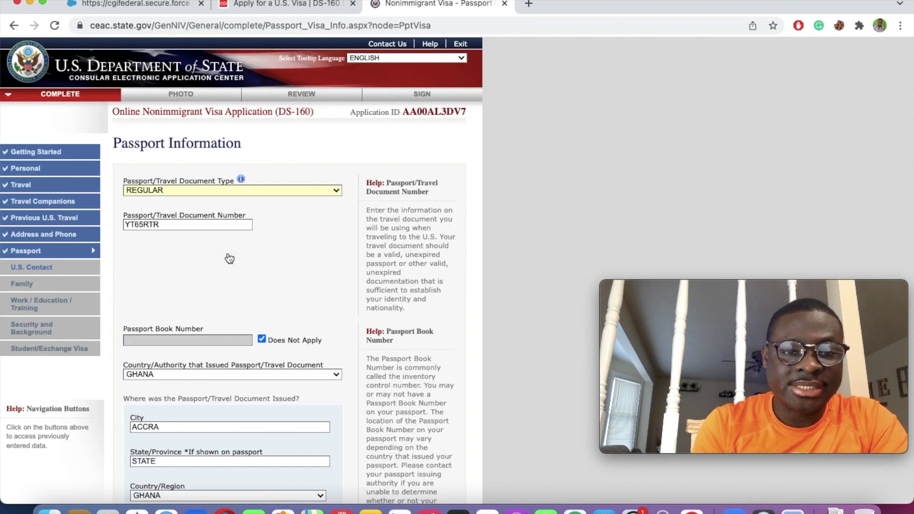
Step: Scroll down the saved Passport page toward the Next: U.S. Contact button
scroll(230, 259, "down", 10)
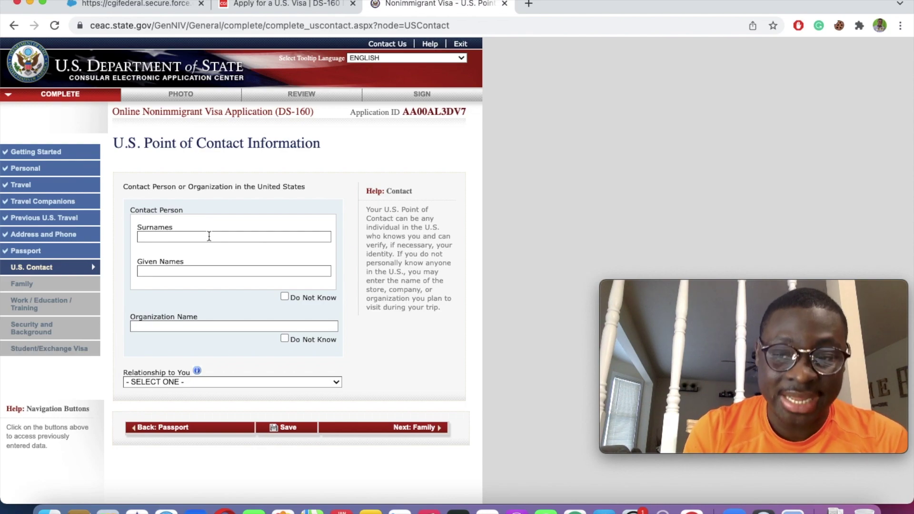
Step: Autofill the contact's names and organization Columbia Theological Seminary, with relationship SCHOOL OFFICIAL
left_click(209, 236)
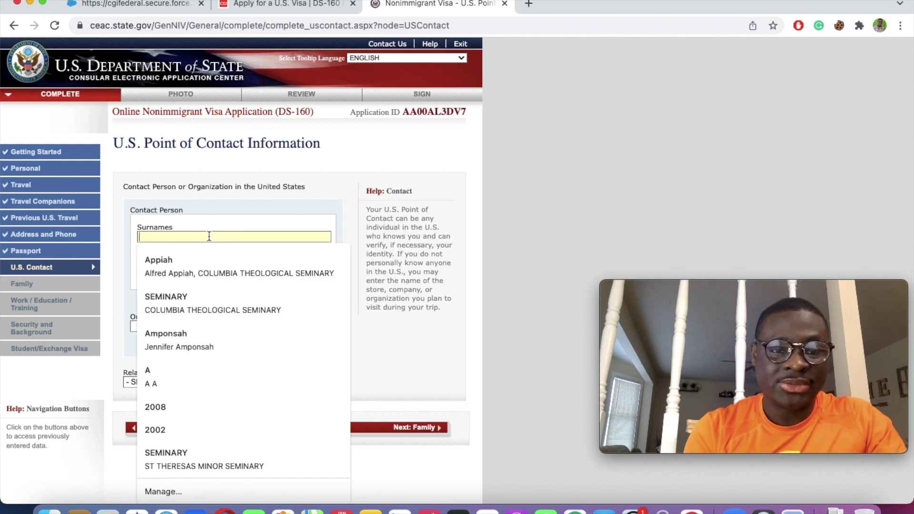
left_click(185, 300)
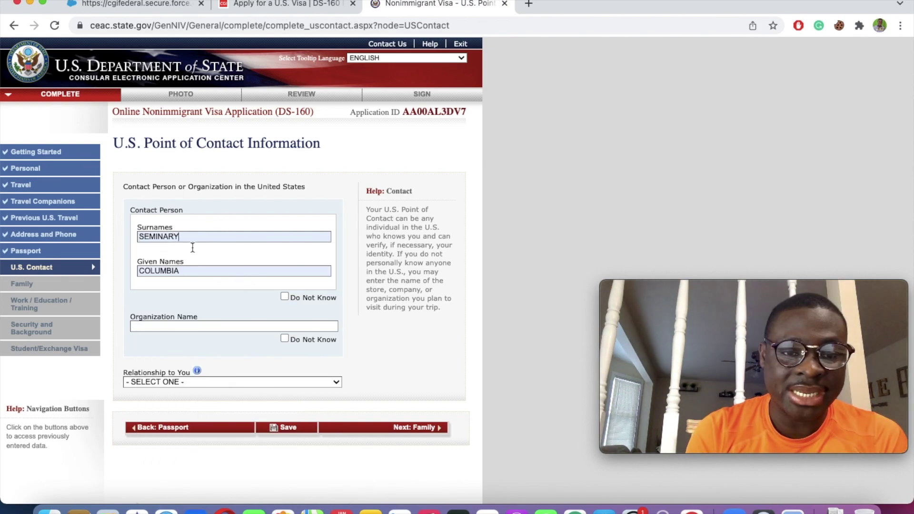
left_click(233, 326)
left_click(210, 349)
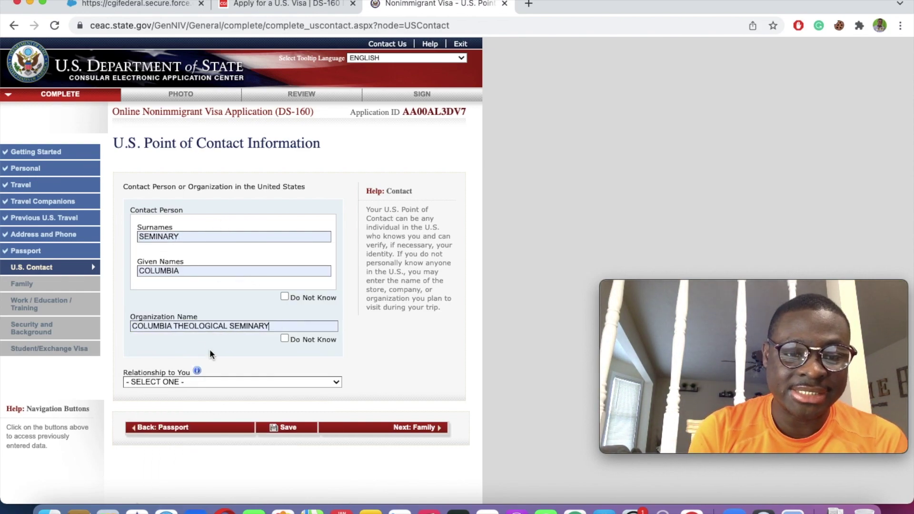
left_click(215, 382)
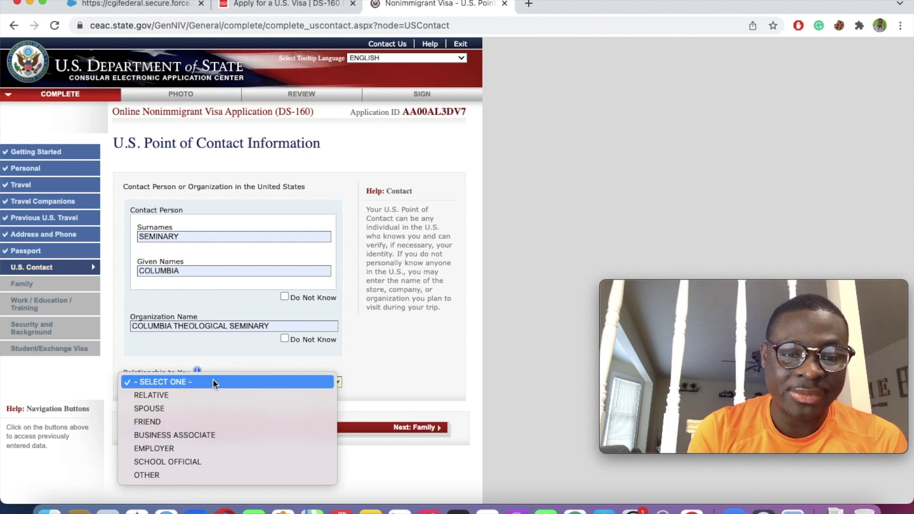
left_click(170, 461)
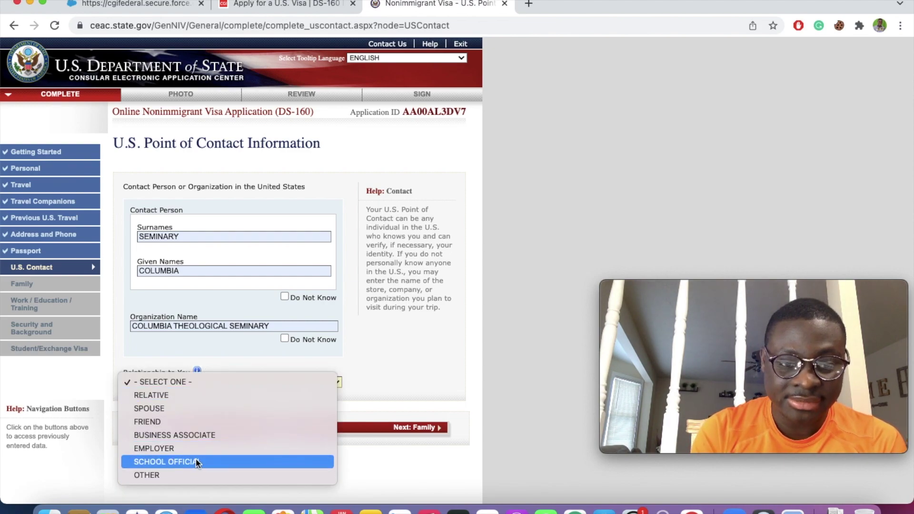
Step: Fill in the contact's full Decatur address from the saved entry
scroll(309, 390, "down", 3)
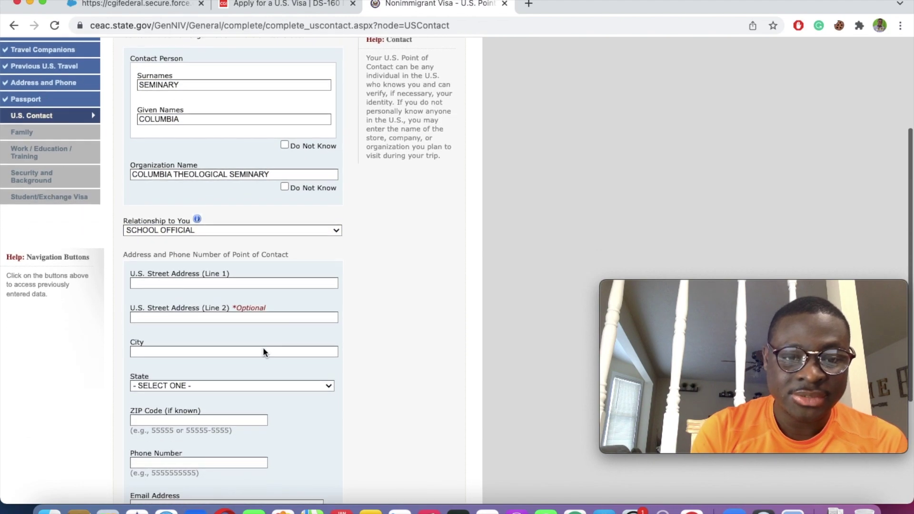
left_click(177, 283)
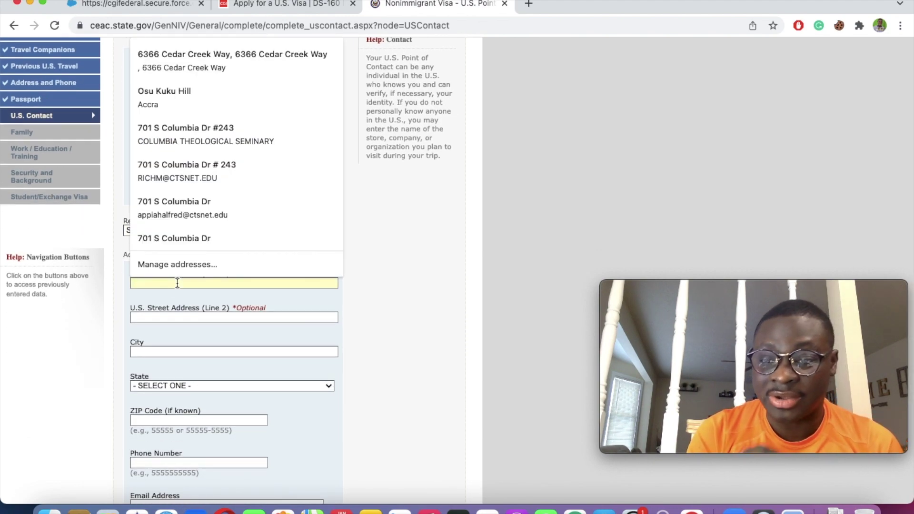
left_click(183, 134)
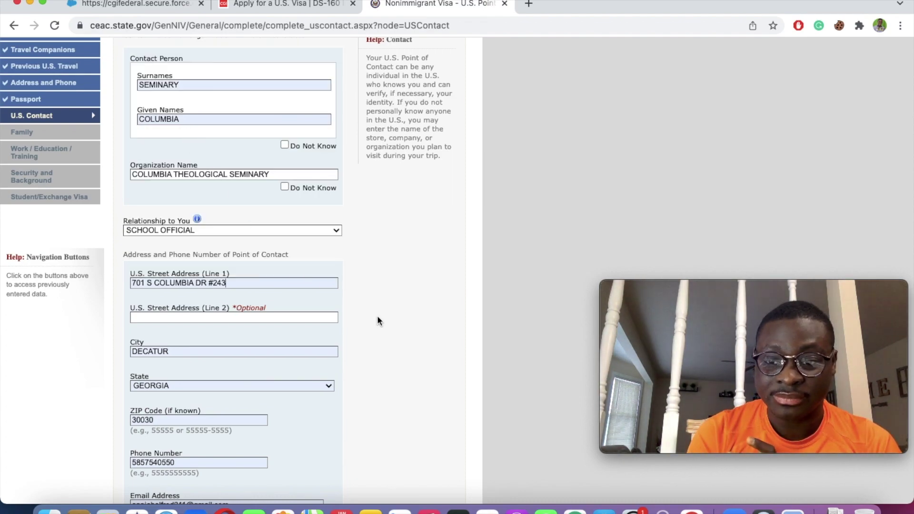
scroll(380, 321, "down", 3)
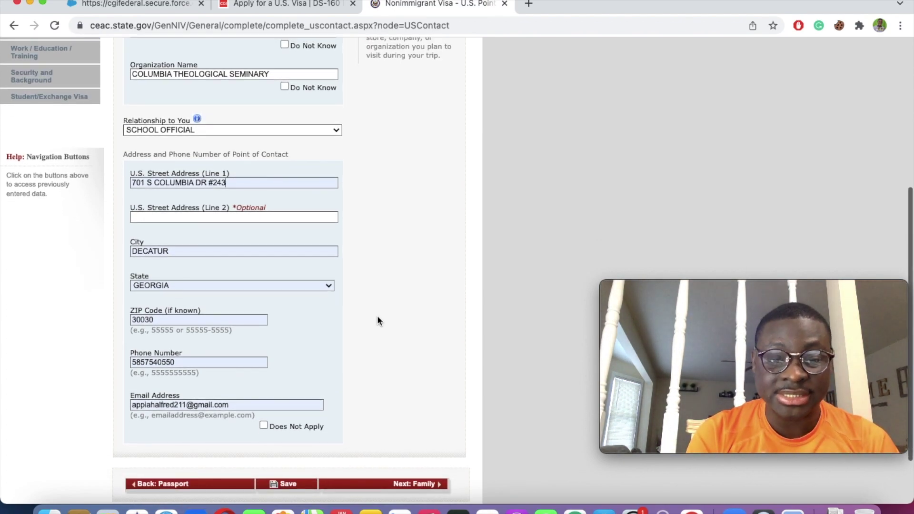
scroll(378, 318, "down", 2)
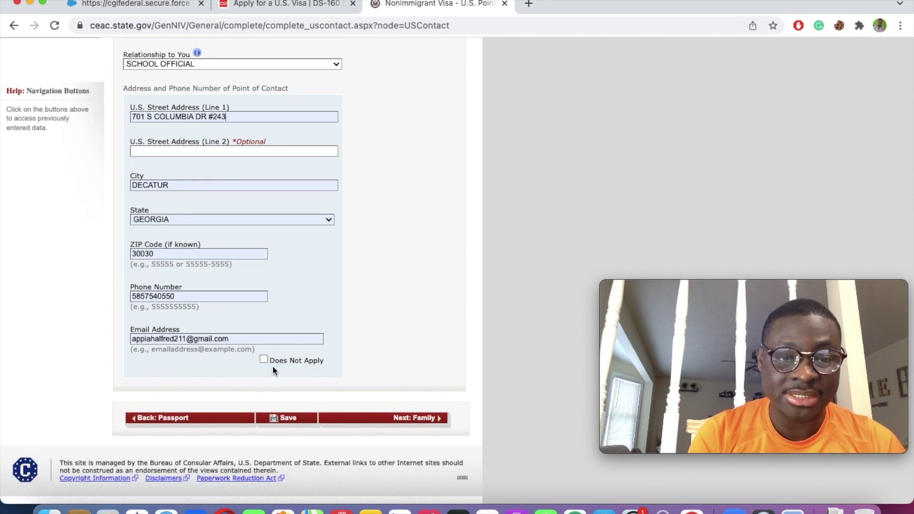
Step: Save the U.S. contact details, continue the application, and proceed to Family Relatives
left_click(287, 418)
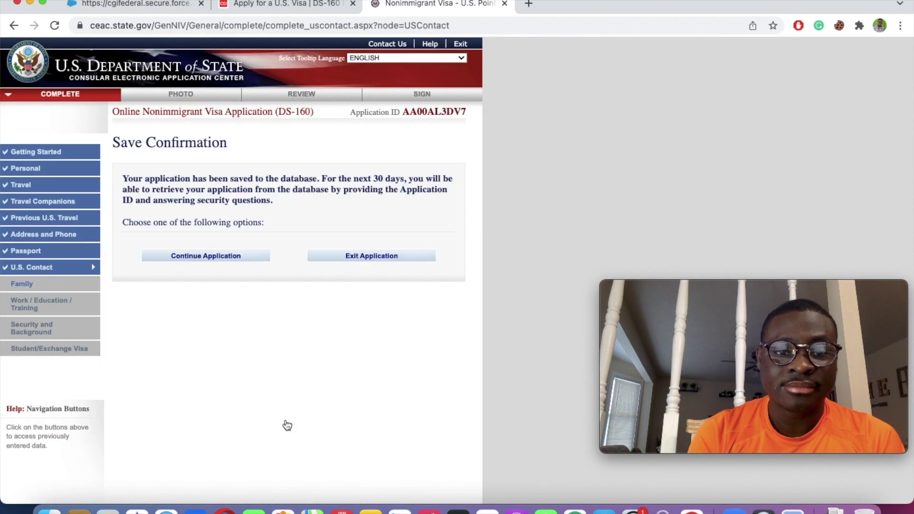
scroll(287, 425, "down", 2)
left_click(206, 192)
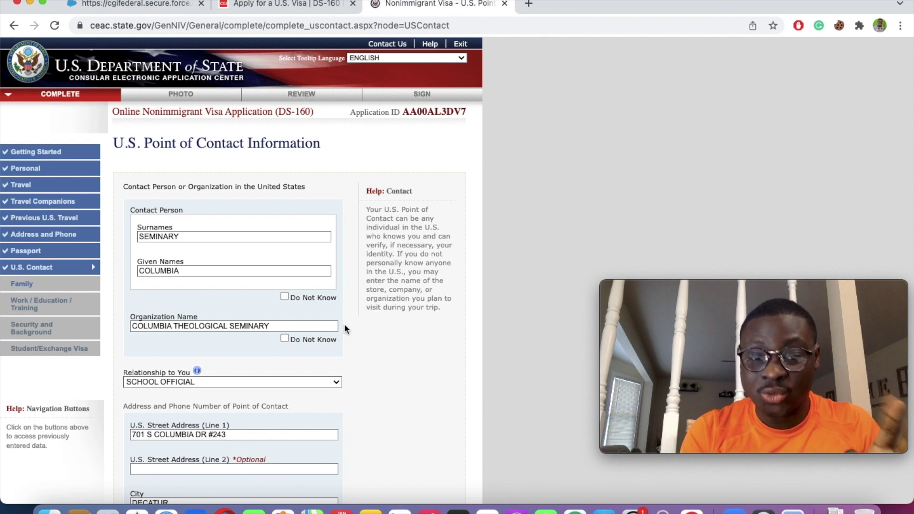
scroll(344, 323, "down", 10)
left_click(419, 414)
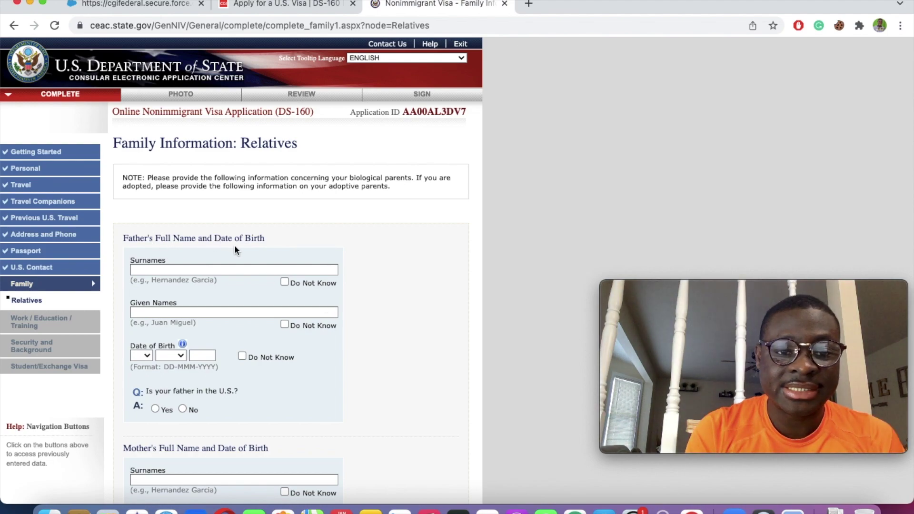
Step: Enter the father's surname and given names, birth date Do Not Know, and No to being in the U.S
left_click(203, 269)
type("A")
left_click(336, 258)
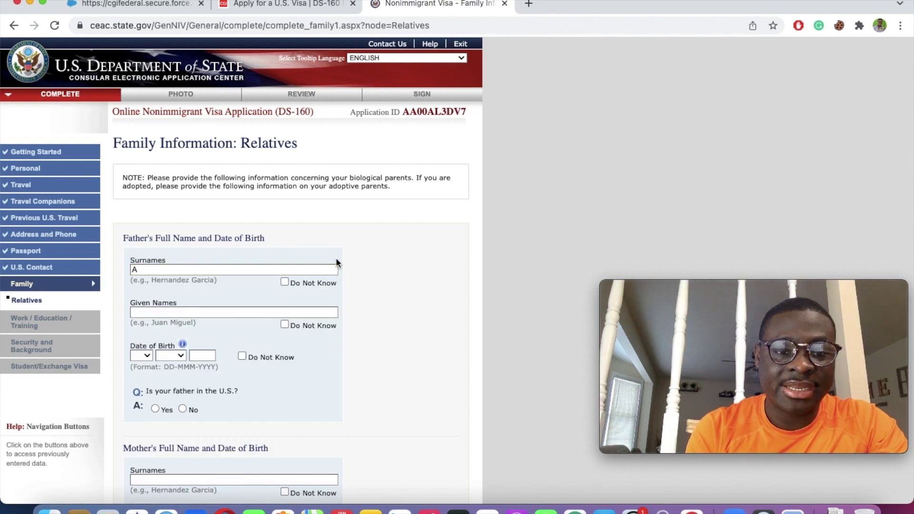
left_click(208, 310)
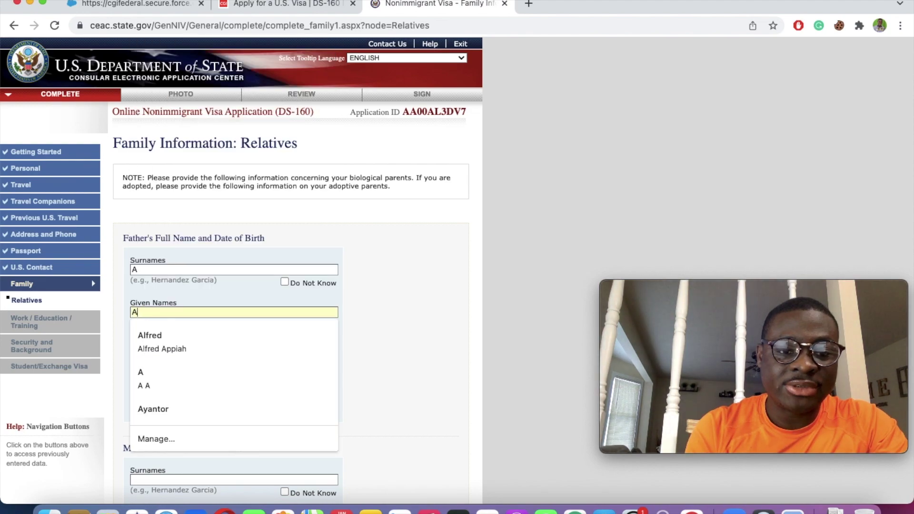
type("A")
left_click(141, 356)
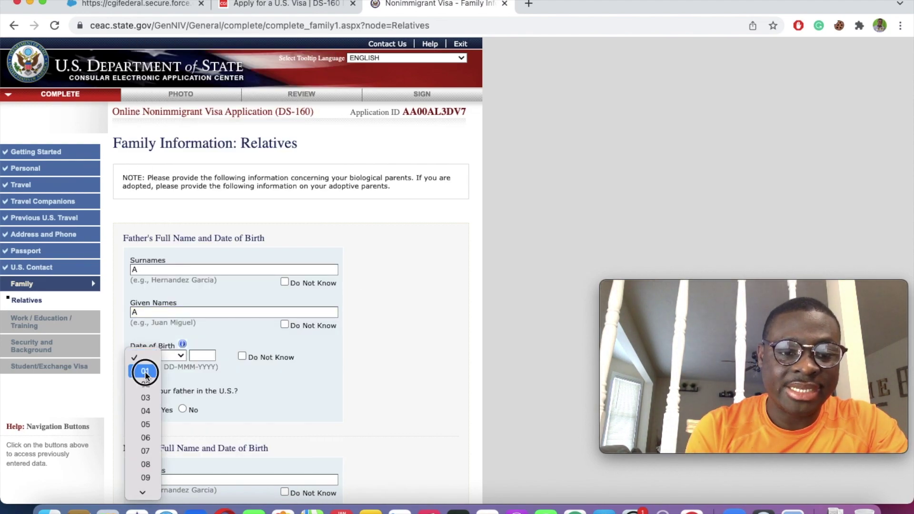
left_click(141, 370)
left_click(180, 357)
left_click(175, 370)
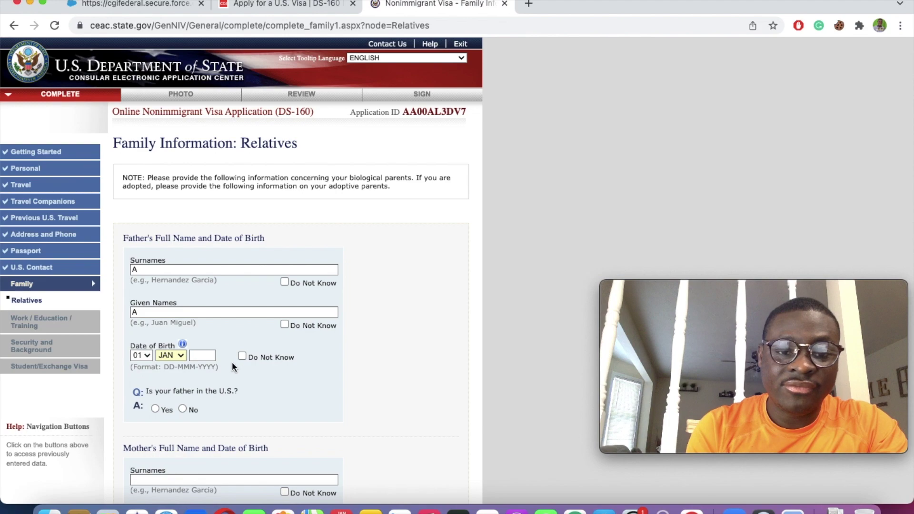
left_click(242, 356)
scroll(357, 364, "down", 3)
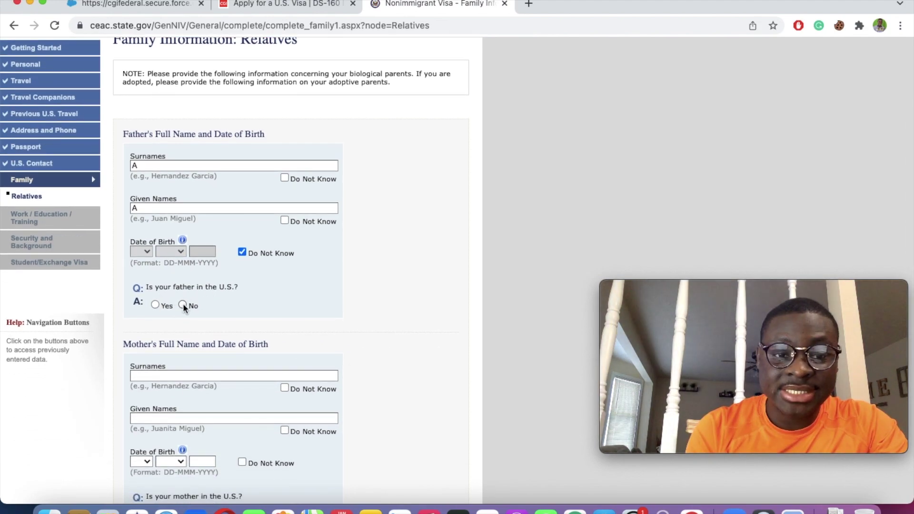
left_click(182, 305)
Step: Enter the mother's surname and given names and mark her birth date Do Not Know
left_click(149, 371)
type("S")
left_click(254, 358)
left_click(215, 416)
type("F")
left_click(423, 352)
scroll(423, 353, "down", 3)
scroll(423, 351, "down", 3)
left_click(241, 248)
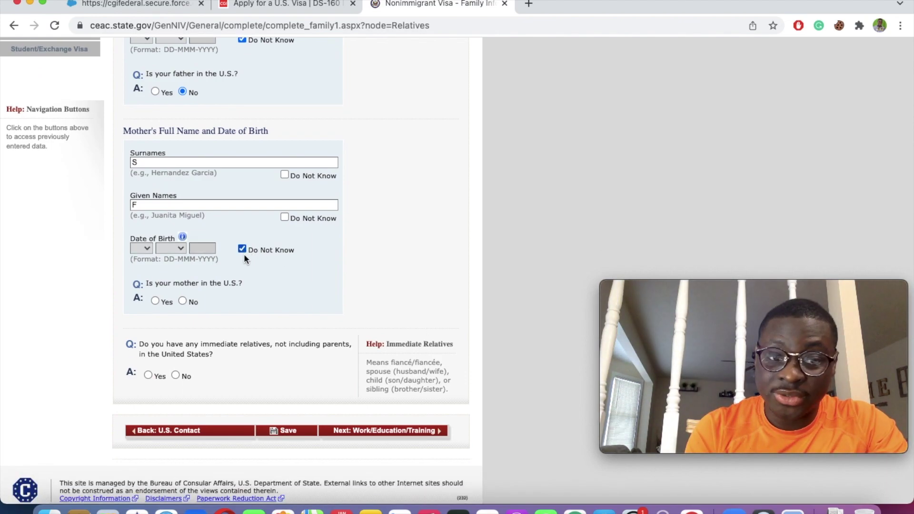
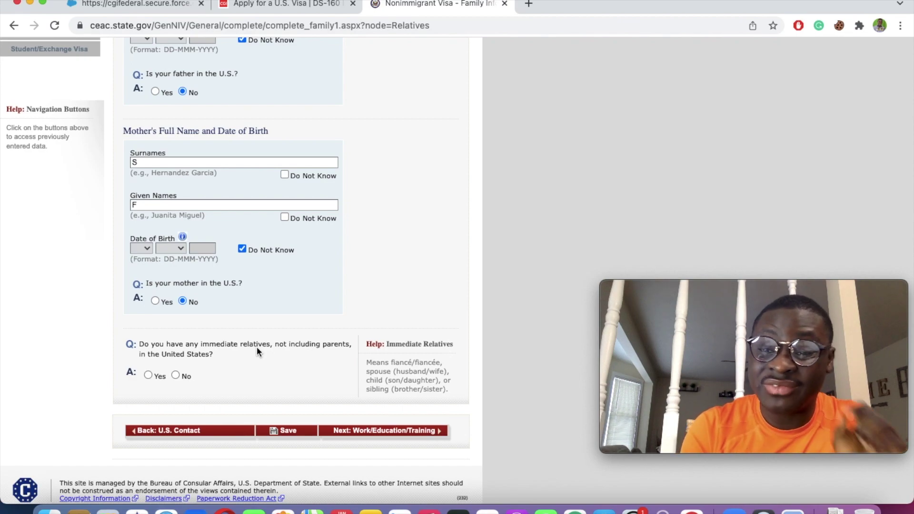
Step: Answer No to having immediate relatives and other relatives in the U.S., then continue to Work/Education
left_click(175, 375)
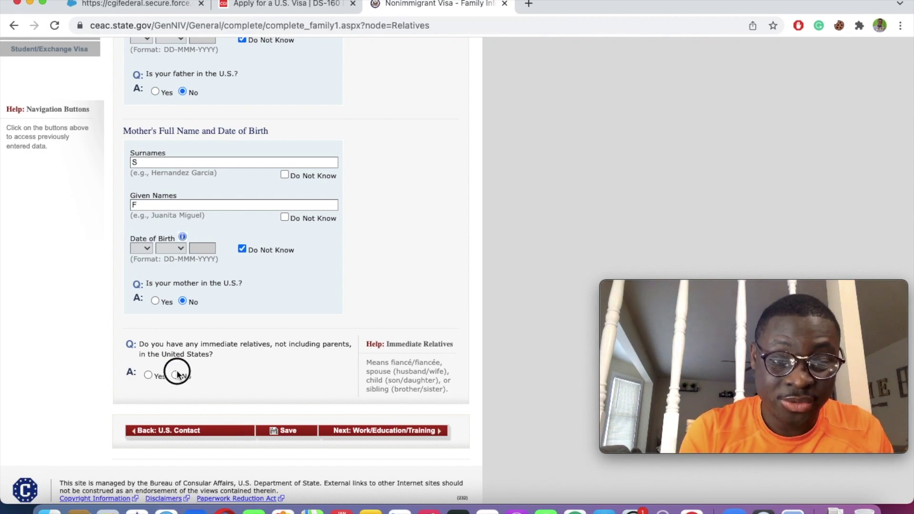
scroll(176, 370, "up", 3)
scroll(176, 370, "down", 5)
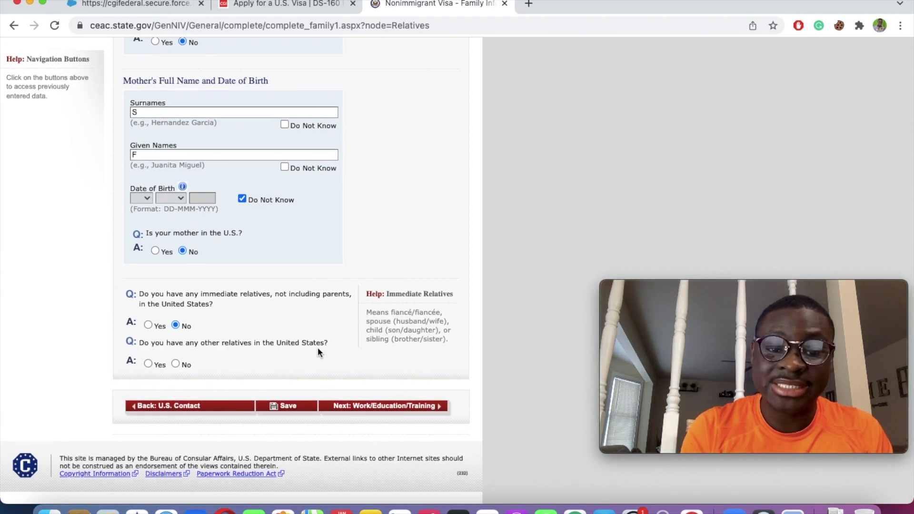
left_click(176, 363)
scroll(176, 364, "up", 3)
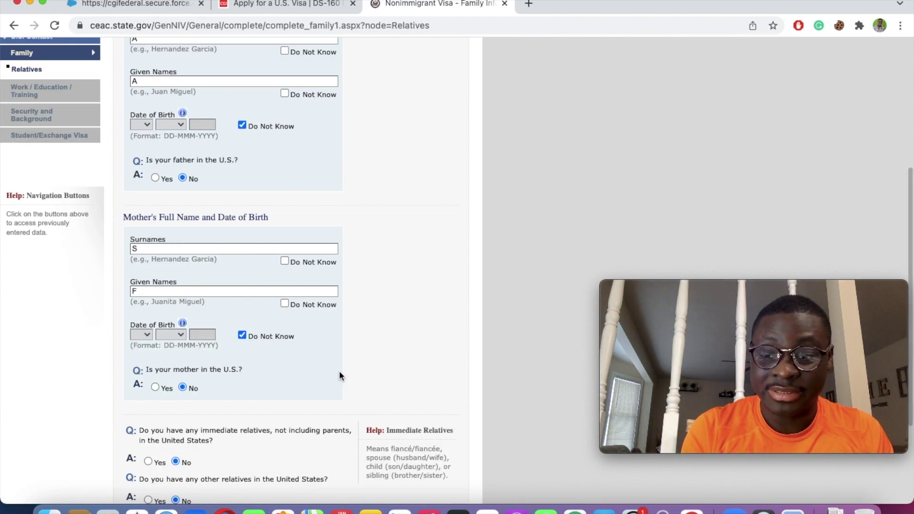
scroll(345, 376, "down", 2)
scroll(350, 380, "down", 2)
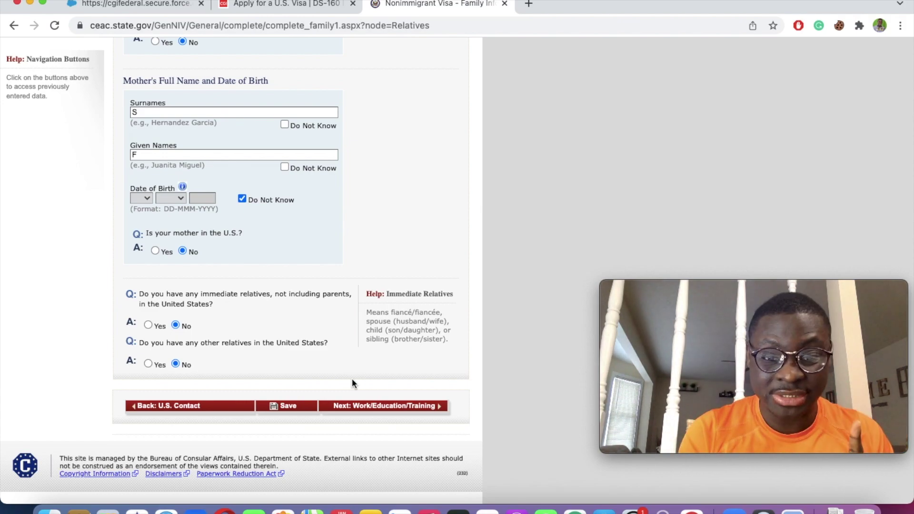
left_click(365, 412)
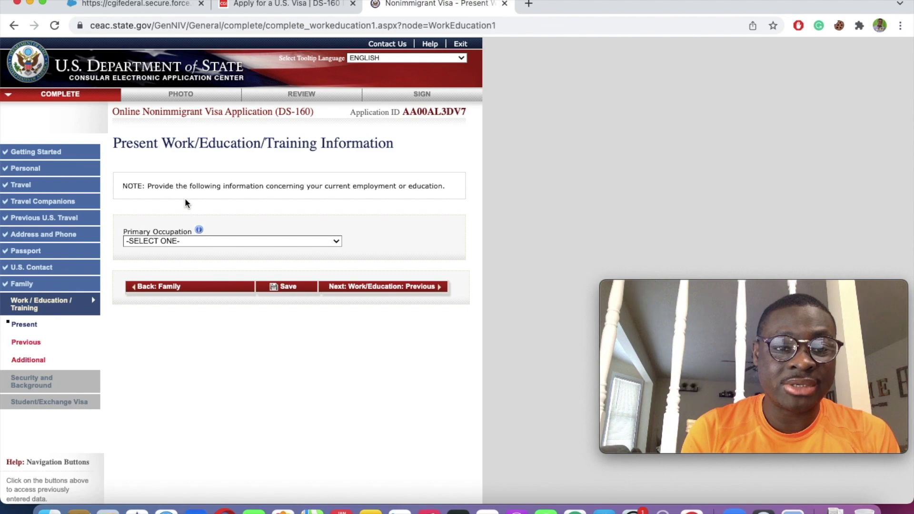
Step: Set Primary Occupation to OTHER and start filling in the Specify Other field
left_click(161, 242)
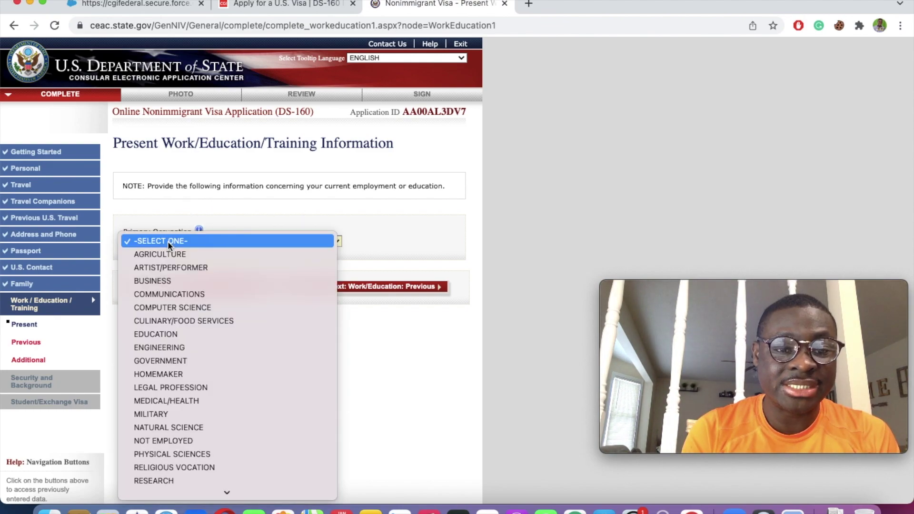
scroll(176, 381, "down", 2)
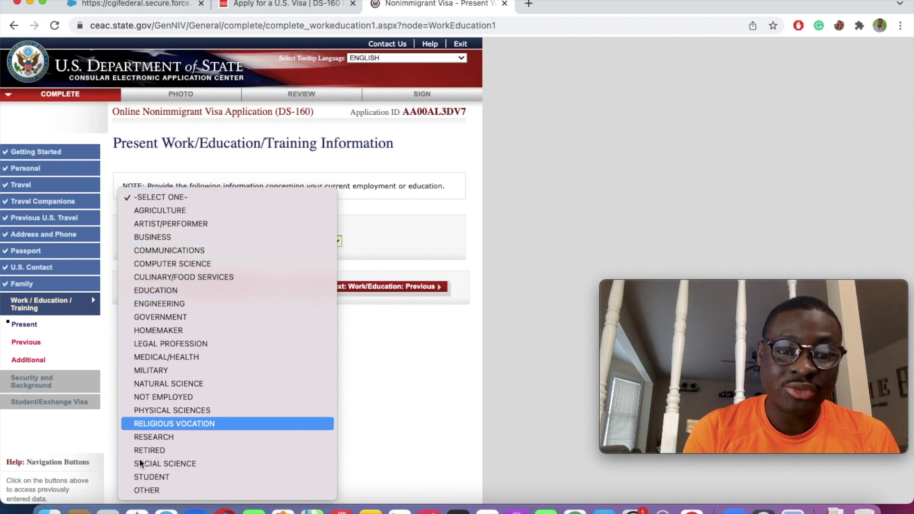
left_click(149, 491)
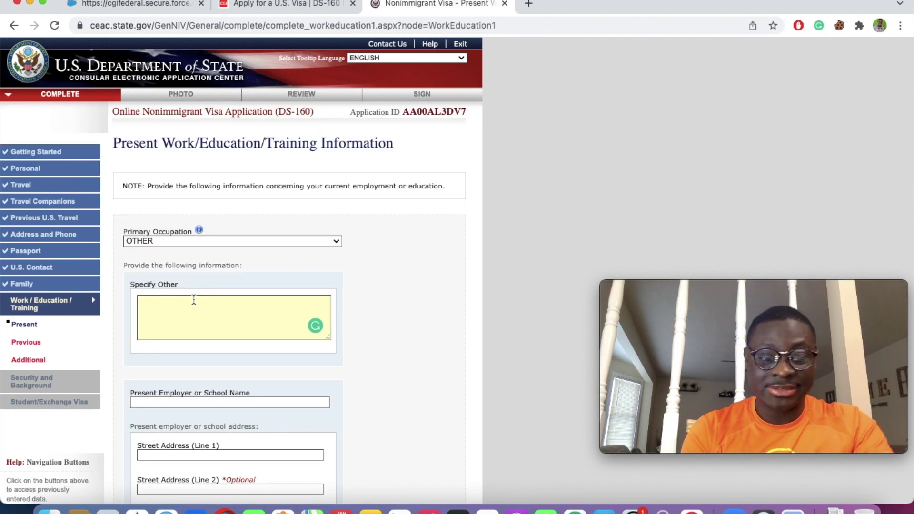
type("V")
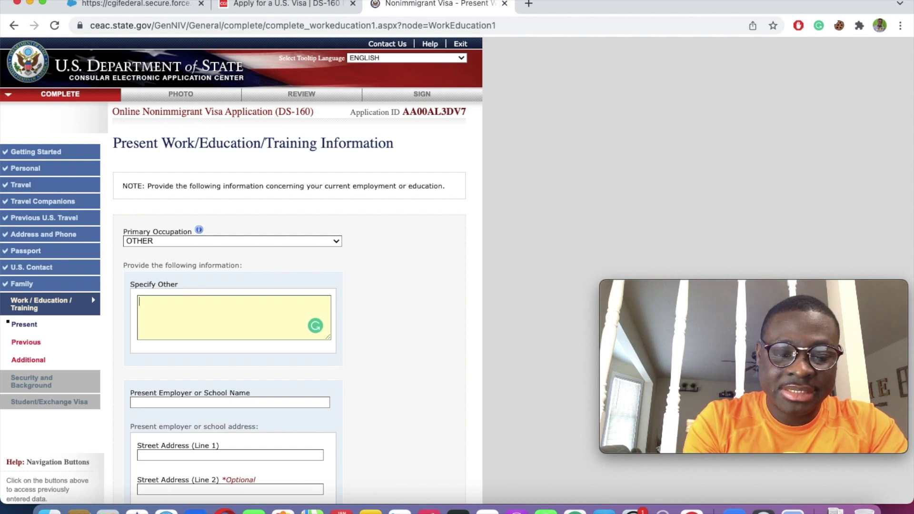
type("VO")
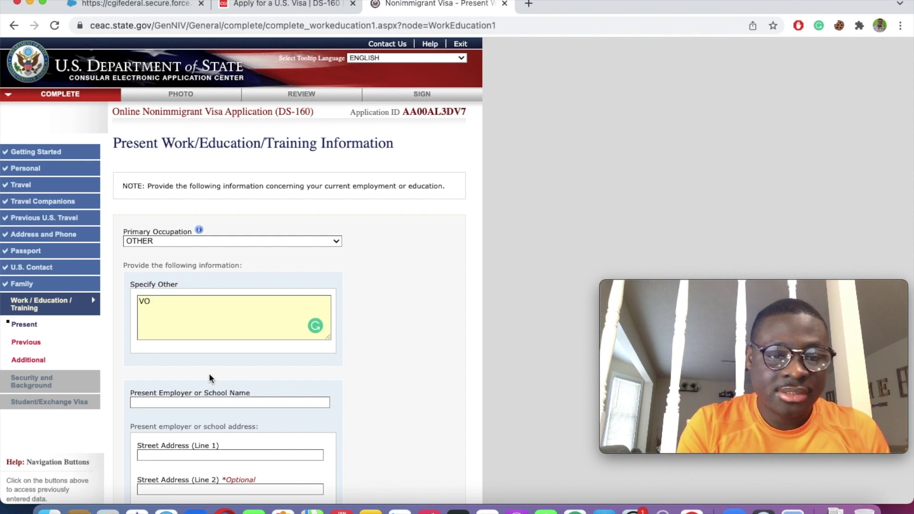
Step: Enter PRESBYTERIAN CHURCH OF GHANA as the present employer using the autofill suggestion
scroll(212, 380, "down", 4)
left_click(158, 307)
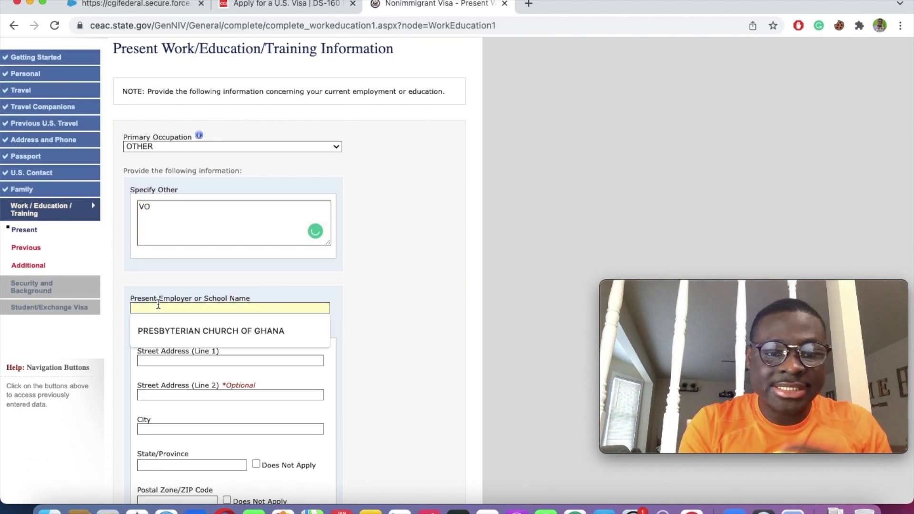
type("P")
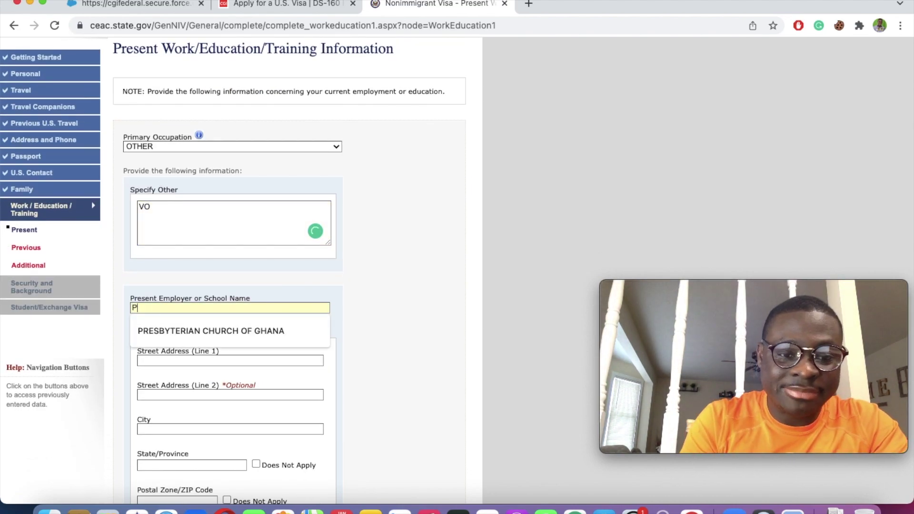
left_click(215, 332)
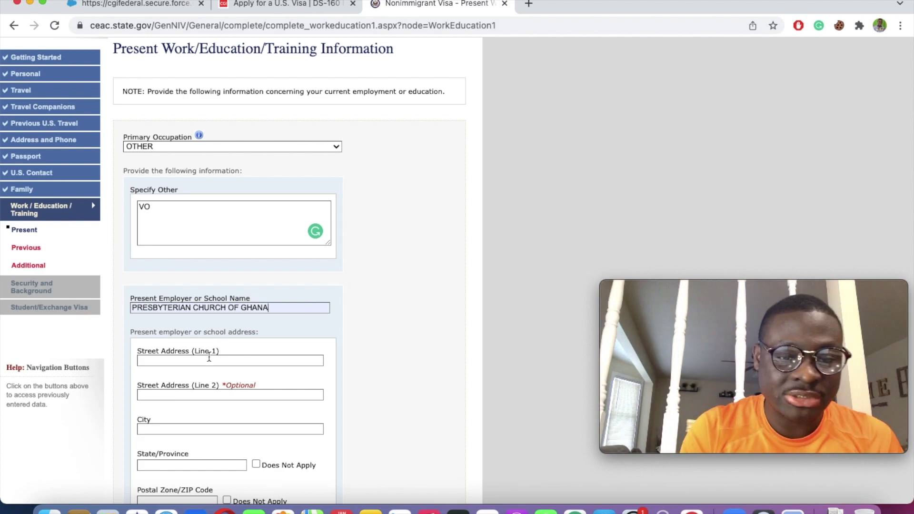
scroll(209, 357, "down", 5)
Step: Autofill the employer's Accra address and phone, and set the start date to 02 JAN 2021
left_click(184, 218)
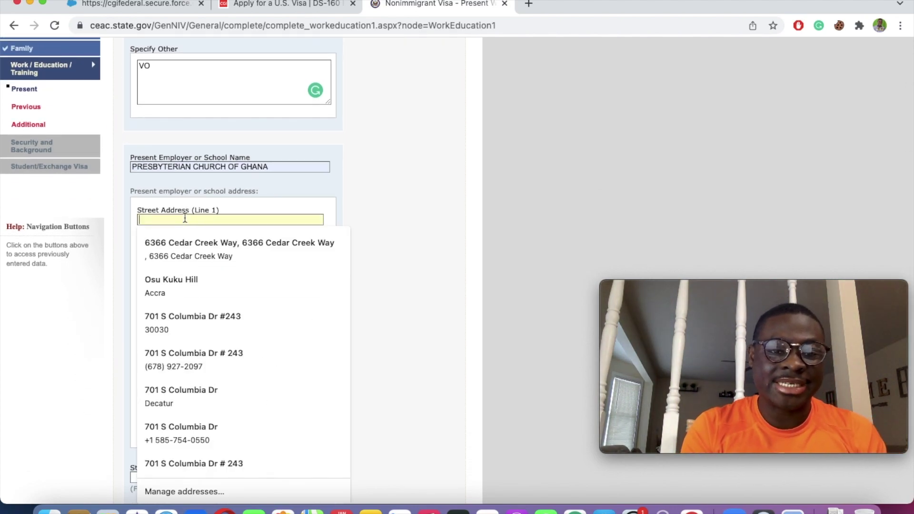
left_click(168, 285)
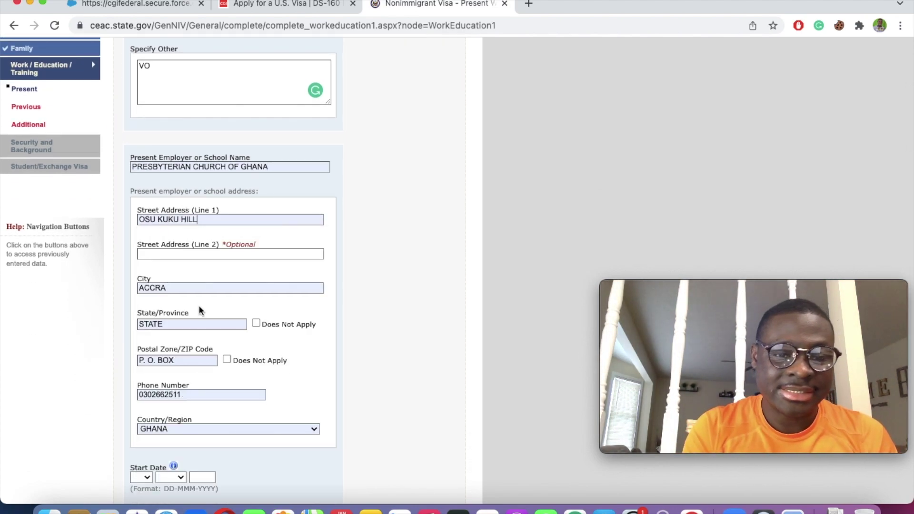
scroll(198, 302, "down", 5)
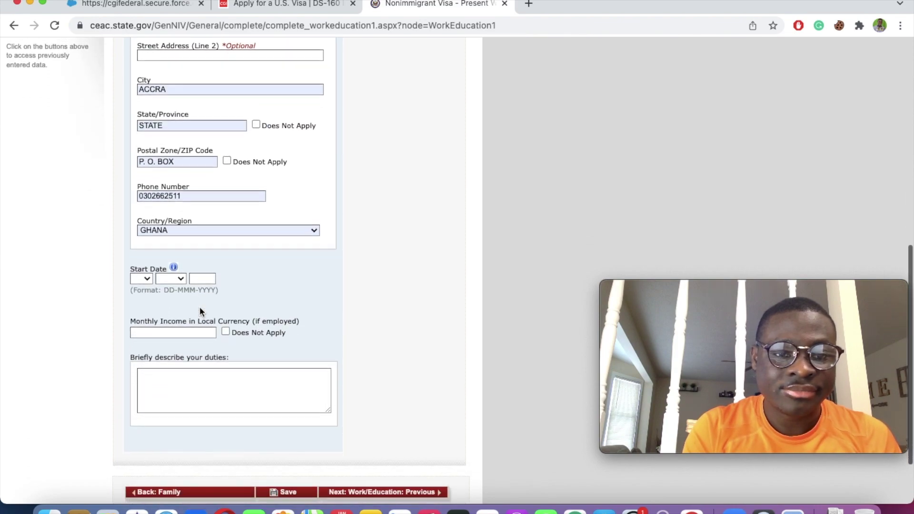
left_click(147, 267)
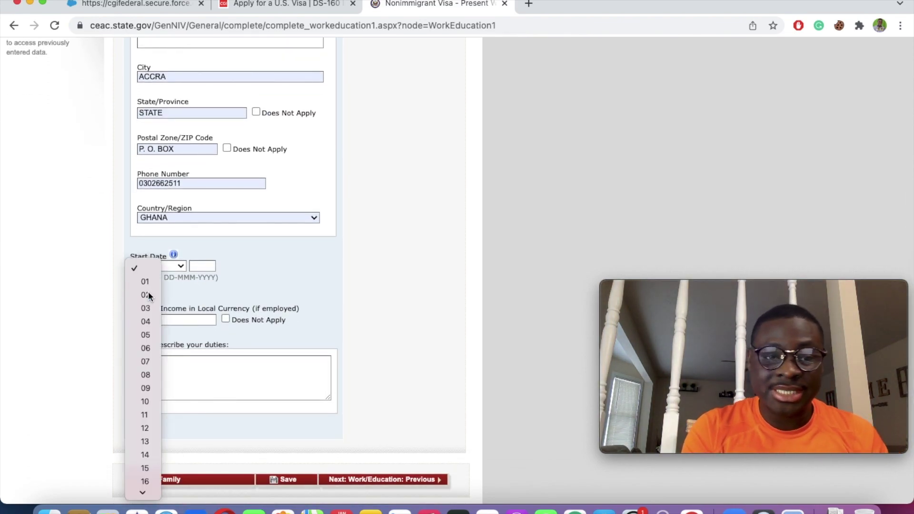
left_click(148, 295)
left_click(170, 267)
left_click(175, 282)
left_click(196, 266)
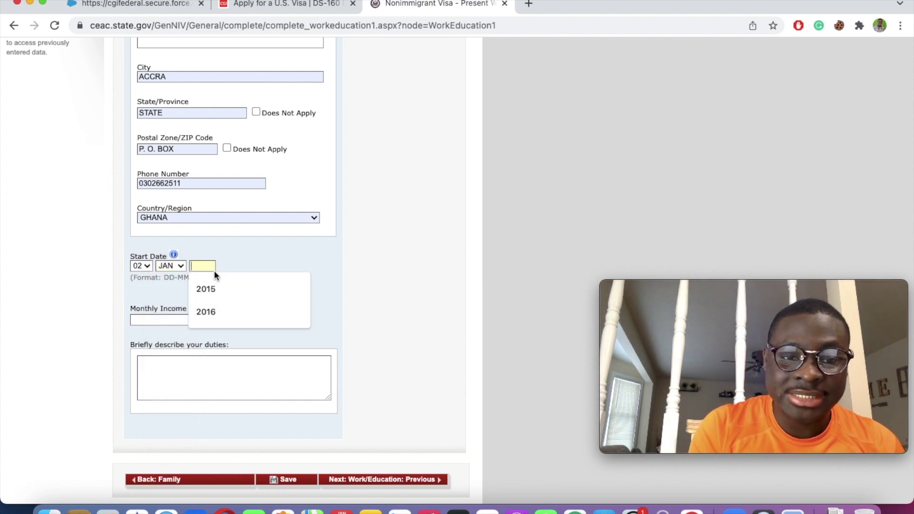
type("2021")
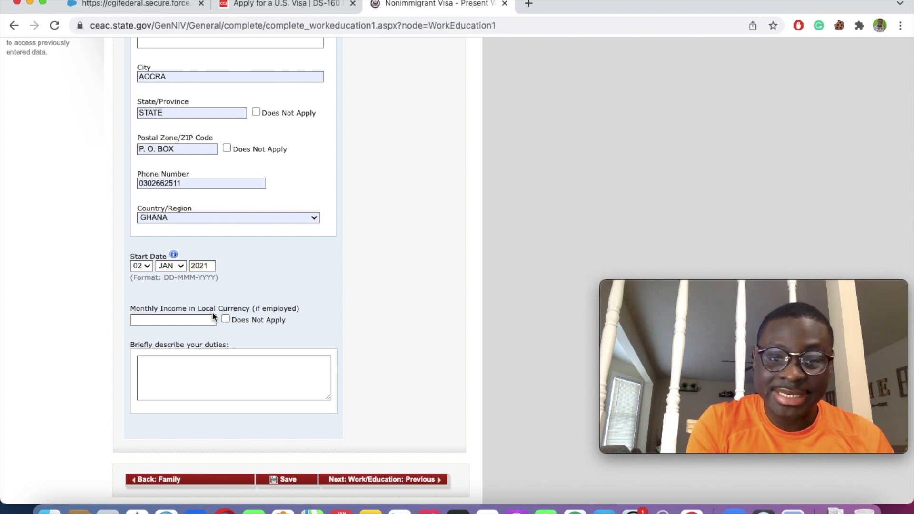
Step: Enter 1500 as the monthly income and type a short duties description
left_click(190, 319)
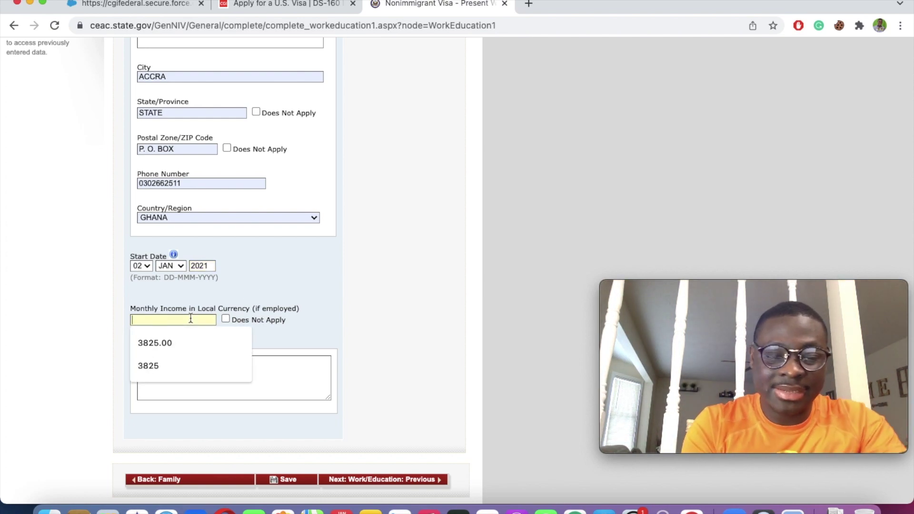
type("7")
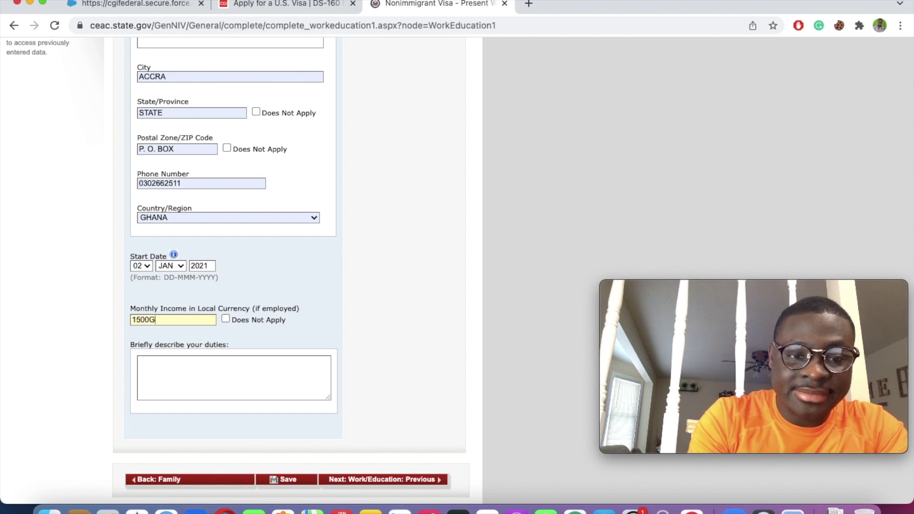
left_click(290, 288)
scroll(290, 288, "down", 3)
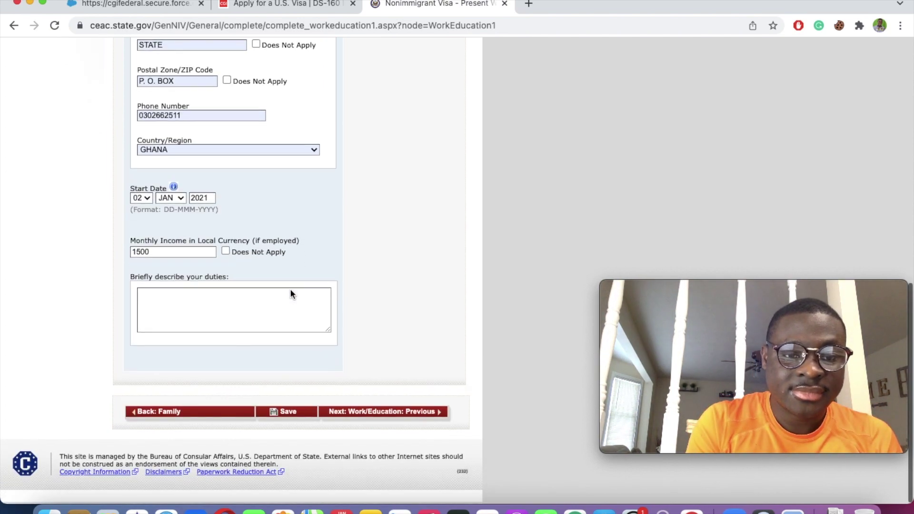
left_click(202, 299)
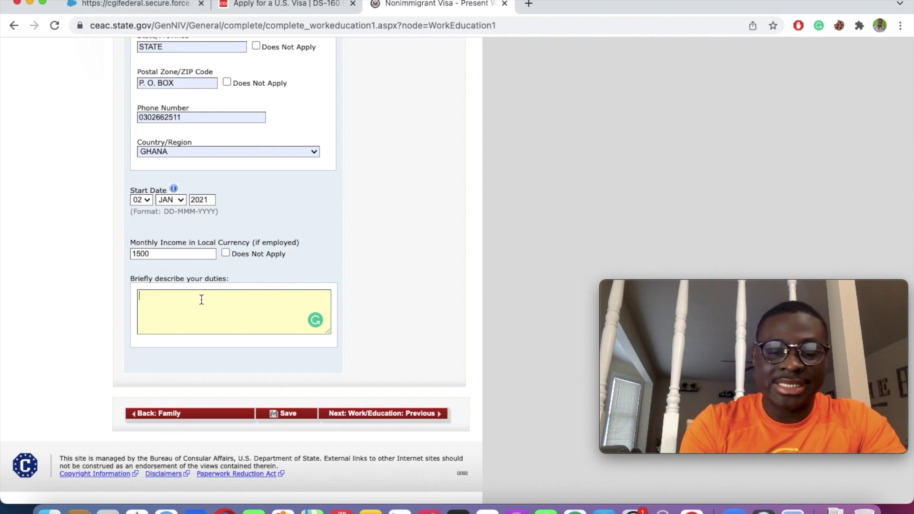
type("GHYGTS")
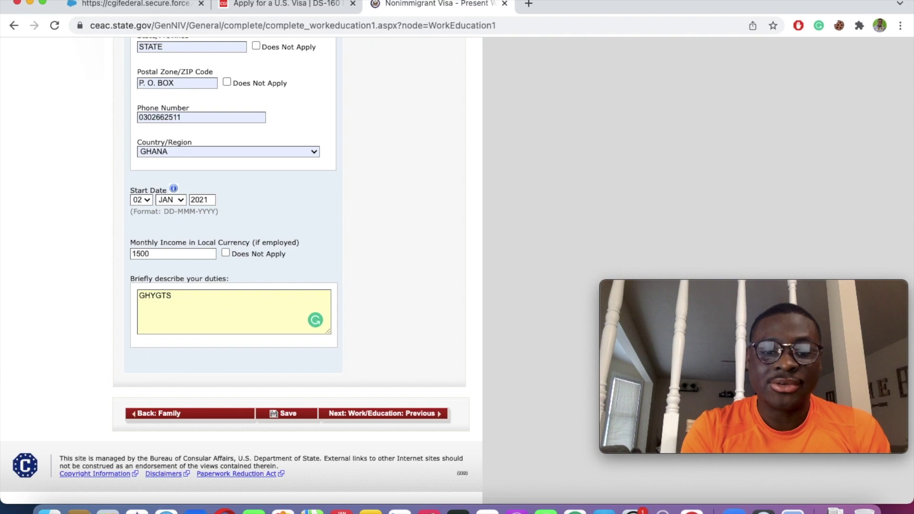
Step: Save the present work page, resume the application, and go to Previous Work/Education
left_click(286, 414)
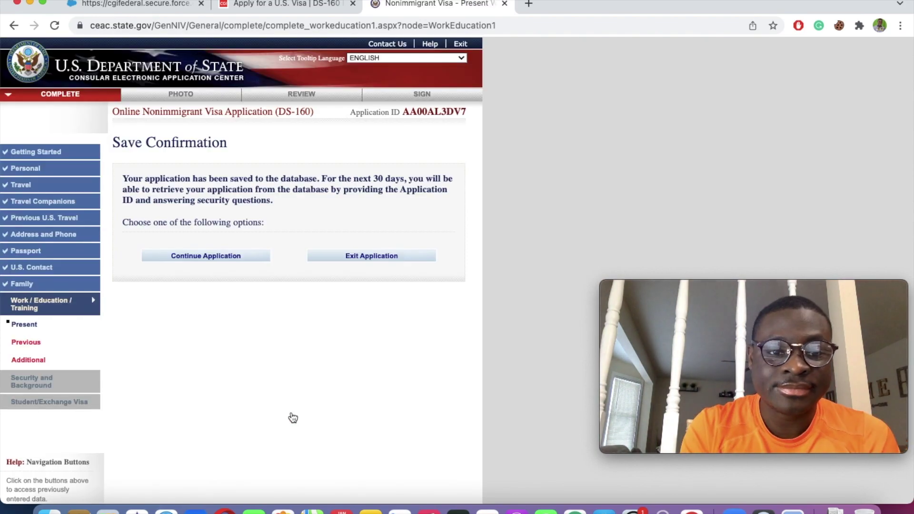
left_click(232, 260)
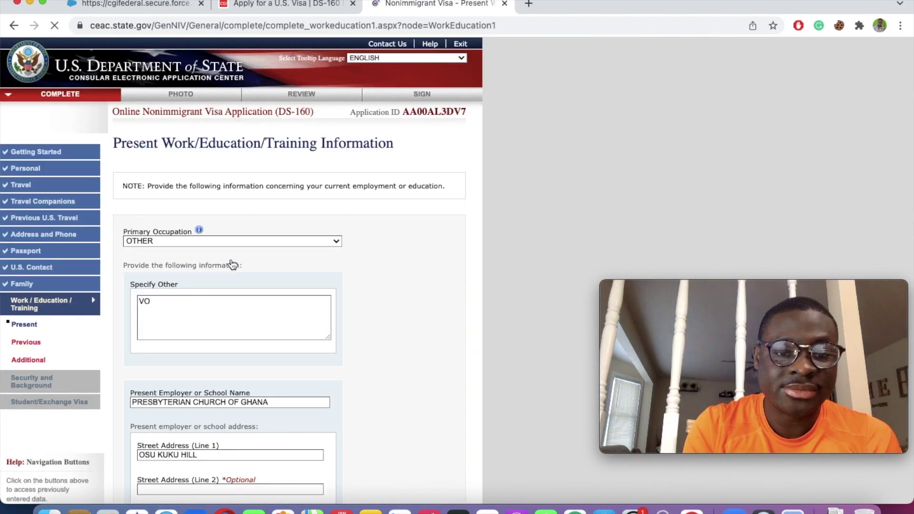
scroll(307, 371, "down", 15)
left_click(384, 414)
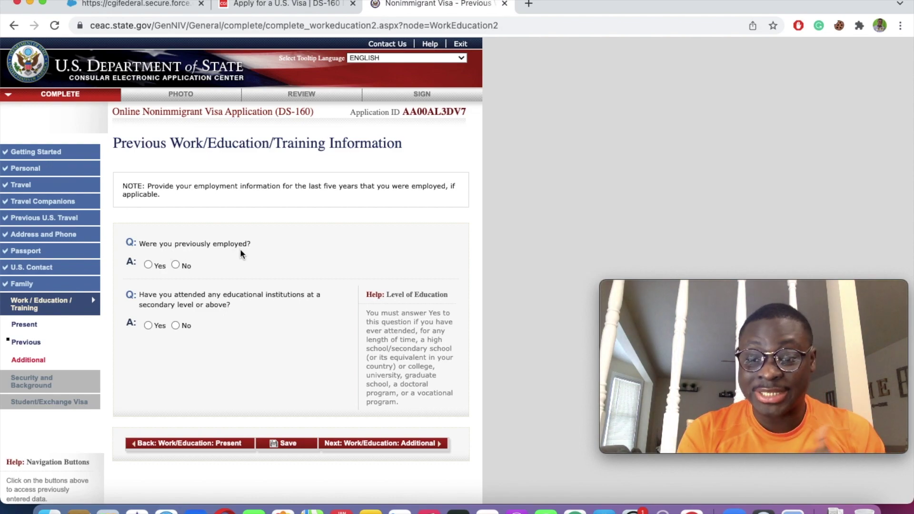
Step: Answer No to previous employment and Yes to education, adding COLUMBIA THEOLOGICAL SEMINARY, GENERAL ARTS IN RELIGIOUS STUDIES
left_click(149, 265)
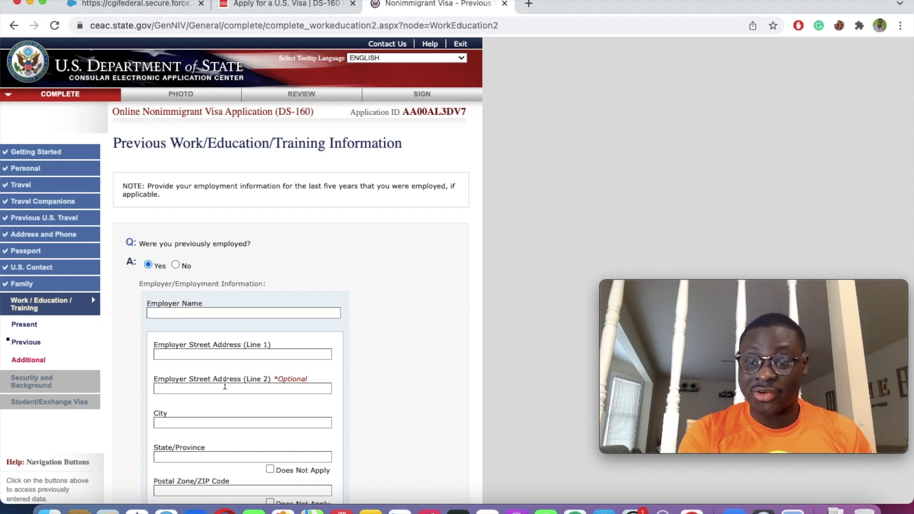
left_click(176, 265)
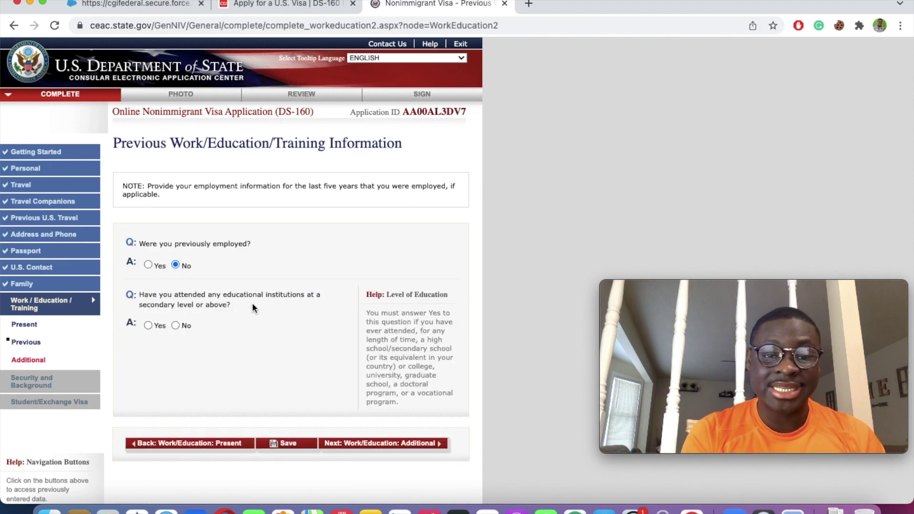
left_click(148, 326)
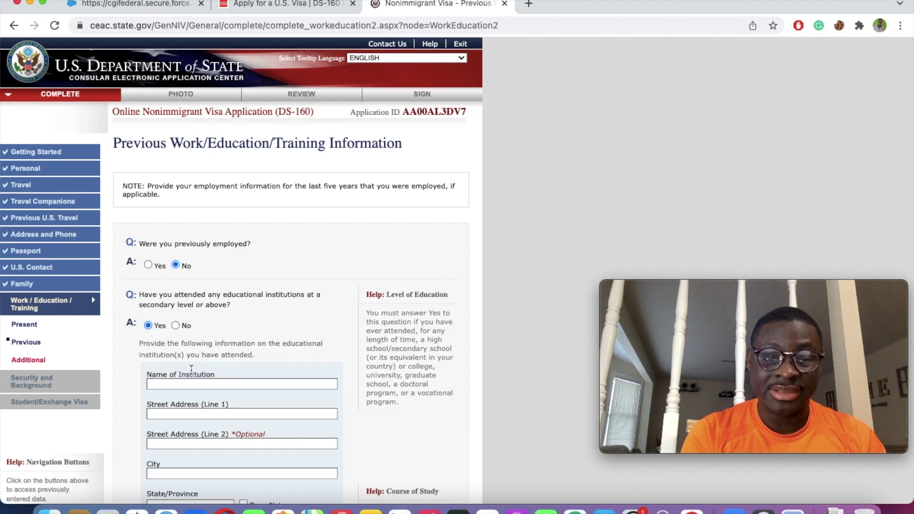
scroll(191, 370, "down", 3)
left_click(188, 262)
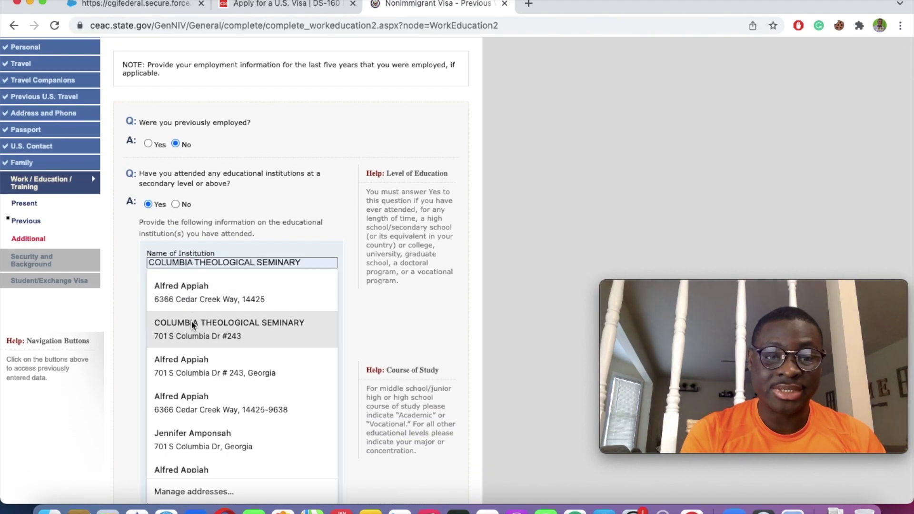
left_click(191, 323)
scroll(190, 320, "down", 3)
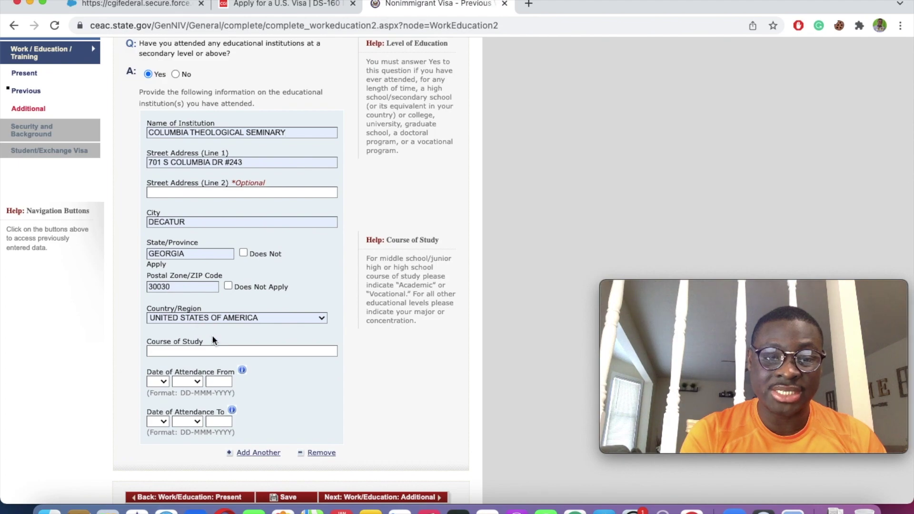
left_click(184, 351)
left_click(203, 373)
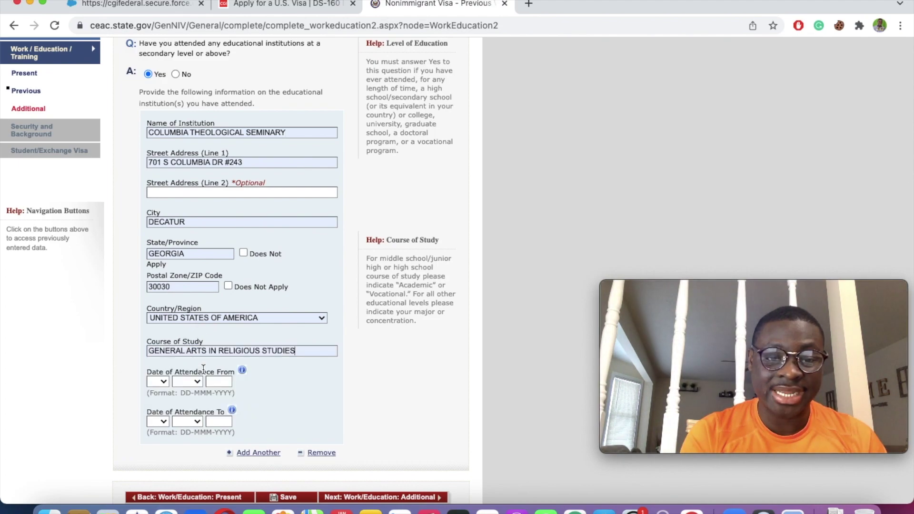
Step: Set the attendance dates from 01 JAN 1991 to 02 JAN 1994
left_click(158, 383)
left_click(163, 397)
left_click(186, 381)
left_click(188, 398)
left_click(220, 381)
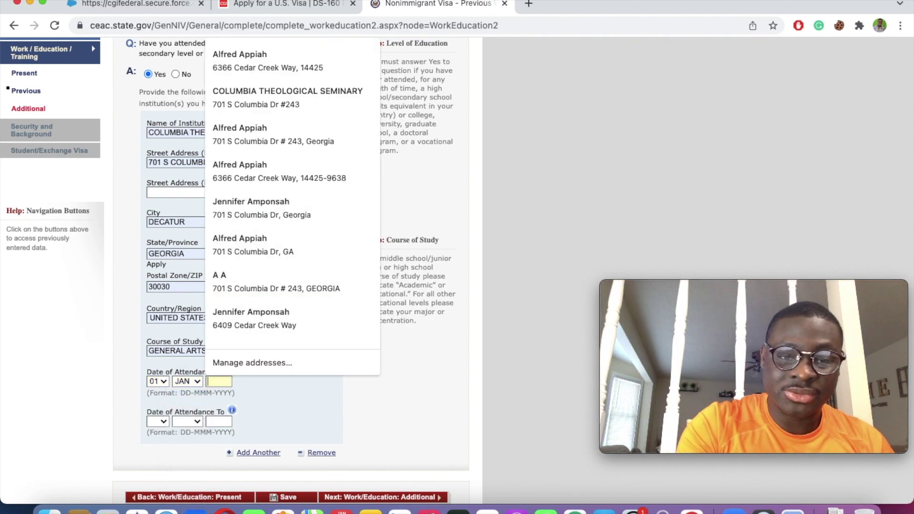
type("991")
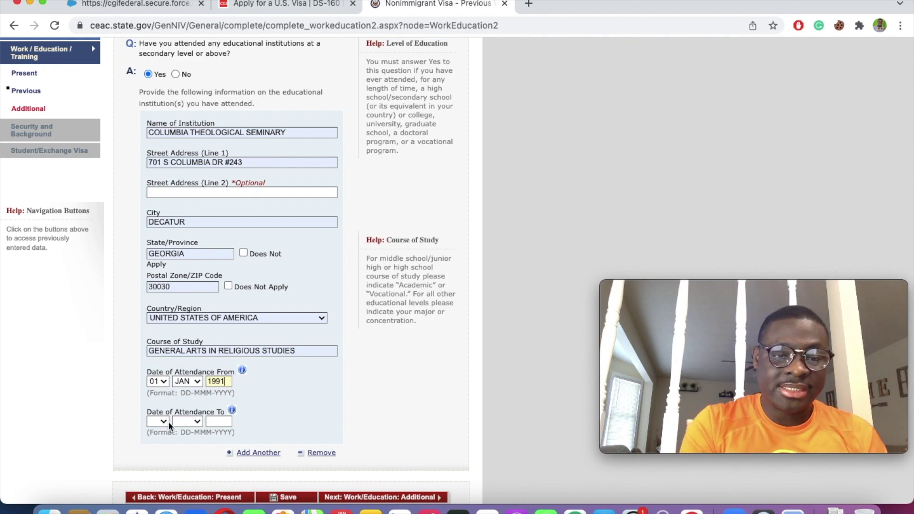
left_click(157, 422)
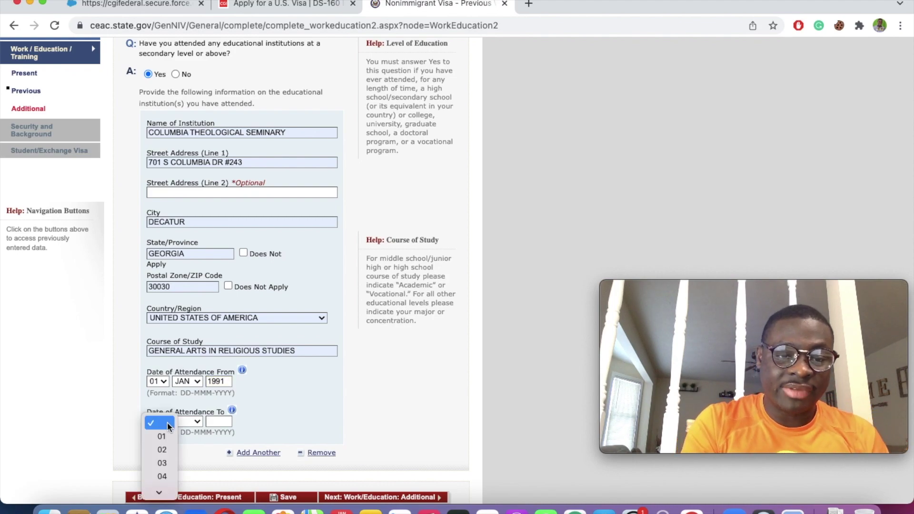
left_click(161, 450)
left_click(187, 422)
left_click(190, 436)
left_click(221, 422)
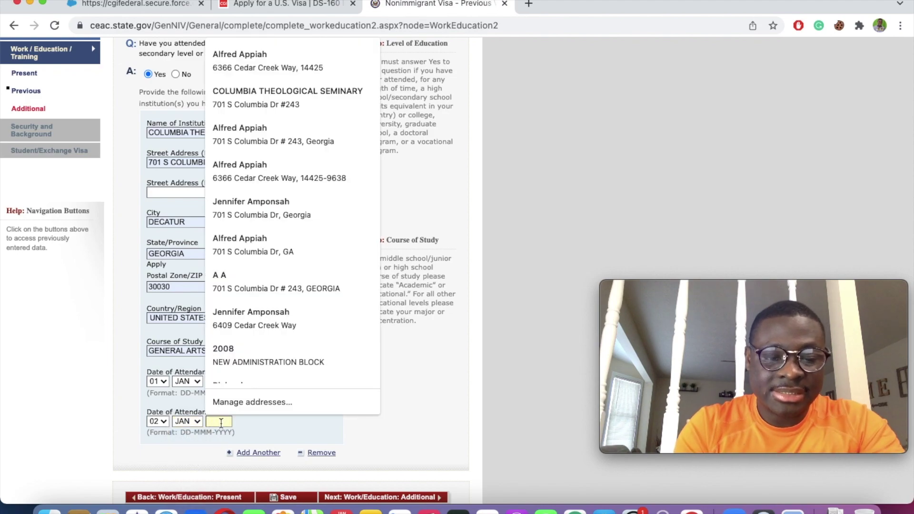
type("1994")
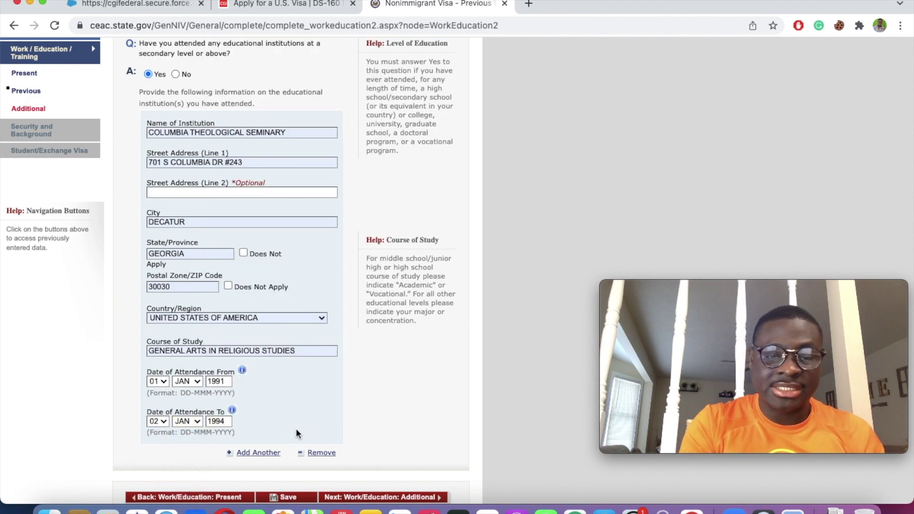
Step: Save the previous work/education answers and proceed to the Additional Work/Education page
scroll(295, 427, "down", 3)
left_click(292, 415)
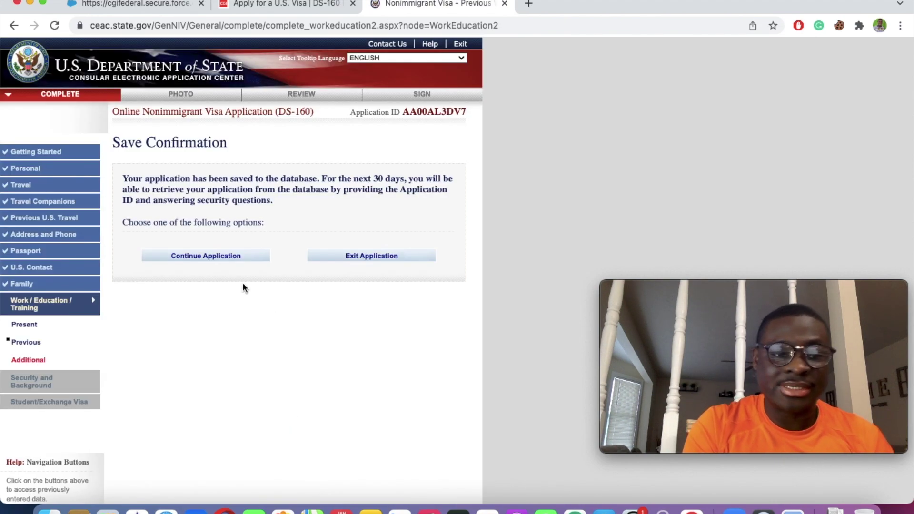
left_click(221, 255)
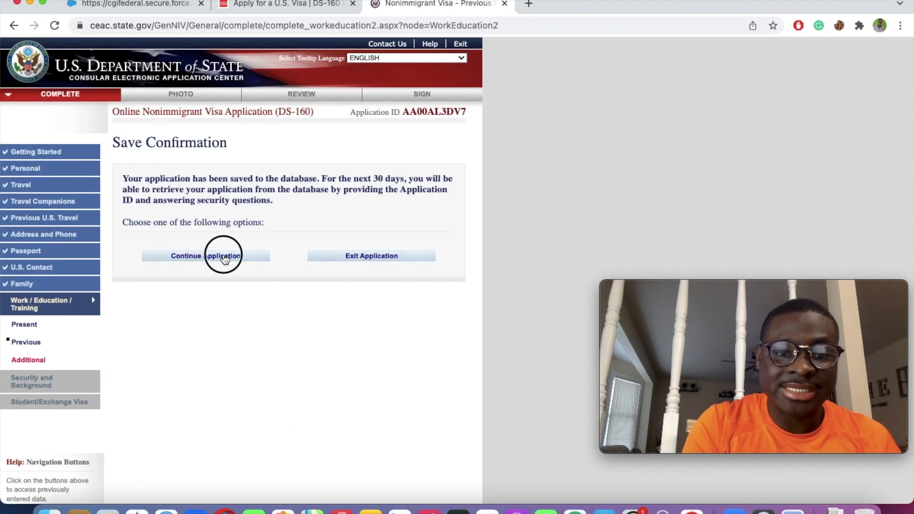
scroll(277, 332, "down", 7)
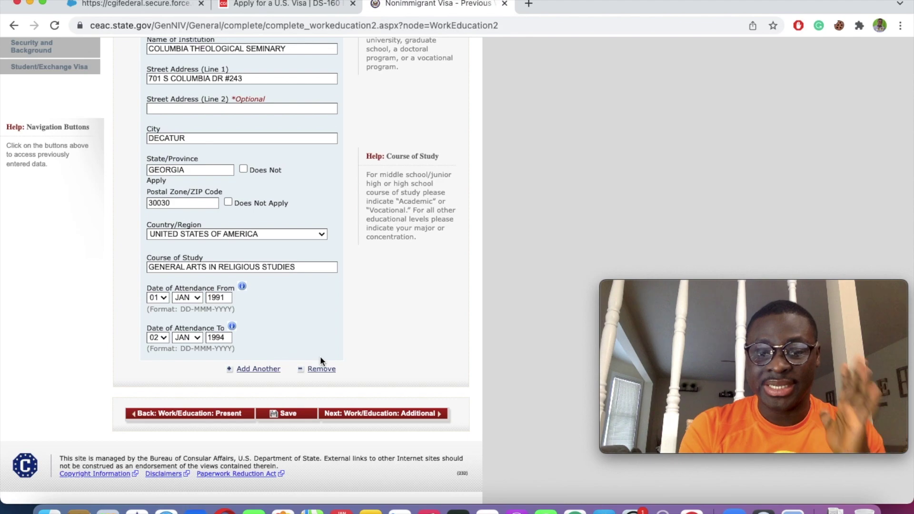
left_click(391, 417)
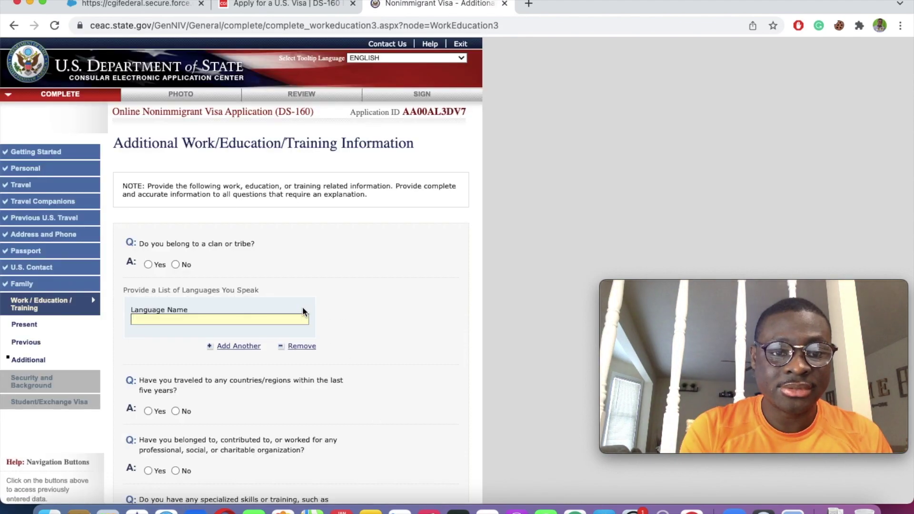
Step: Answer Yes to a clan with FANTE, and list ENGLISH TWI FANTE as languages spoken
scroll(305, 309, "down", 3)
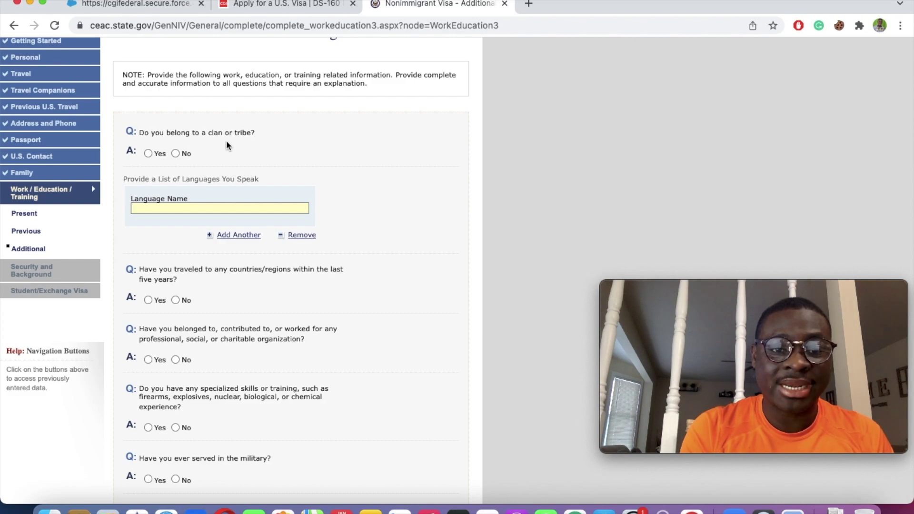
left_click(149, 153)
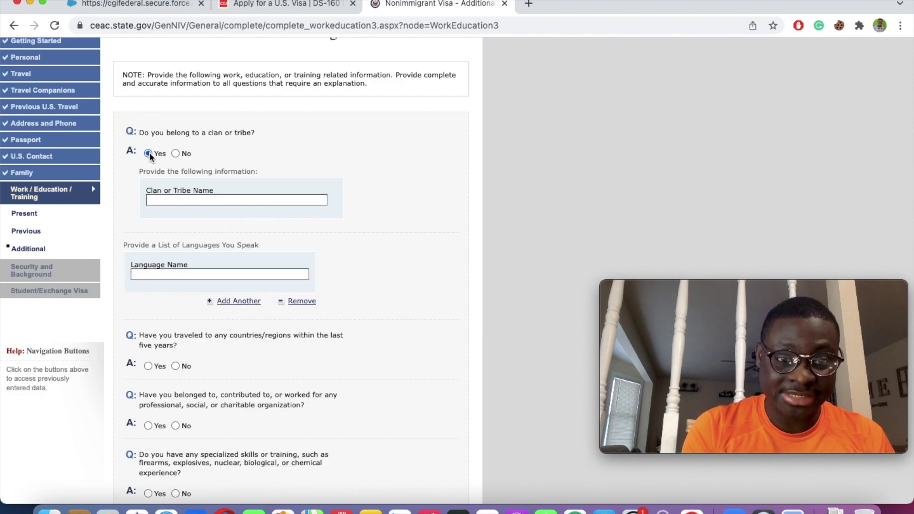
left_click(177, 202)
left_click(167, 220)
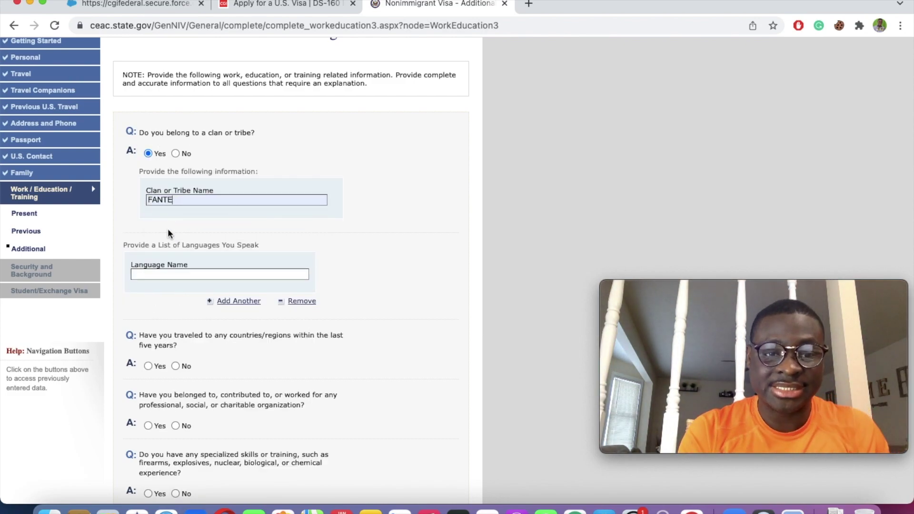
left_click(167, 274)
left_click(176, 298)
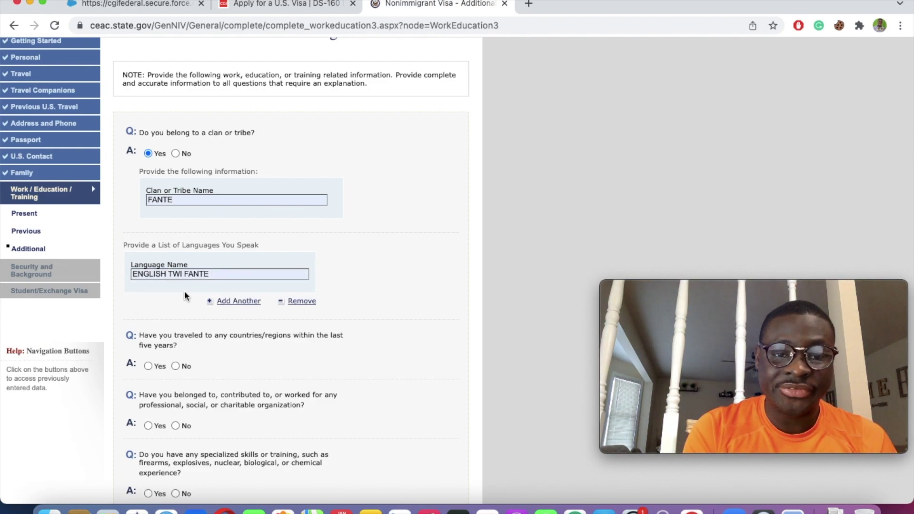
Step: Answer No to travel in the last five years, organization membership, and military service
scroll(252, 333, "down", 3)
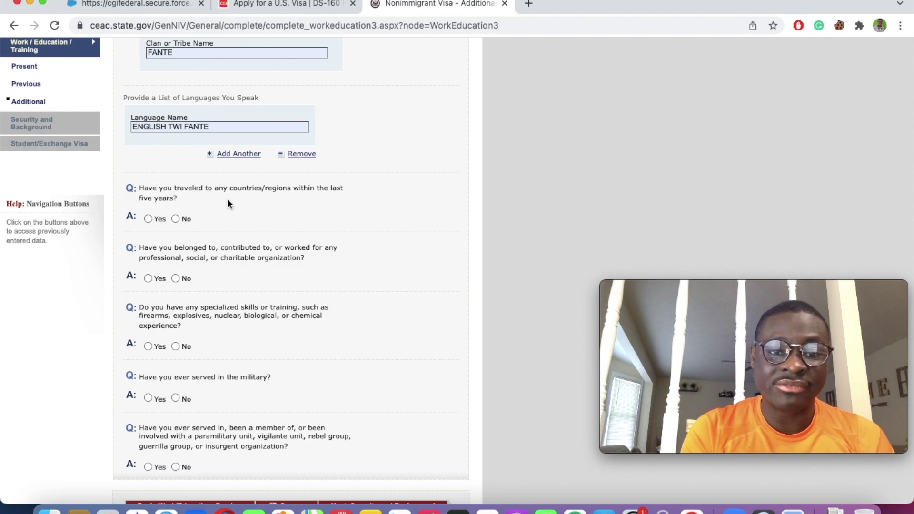
left_click(174, 218)
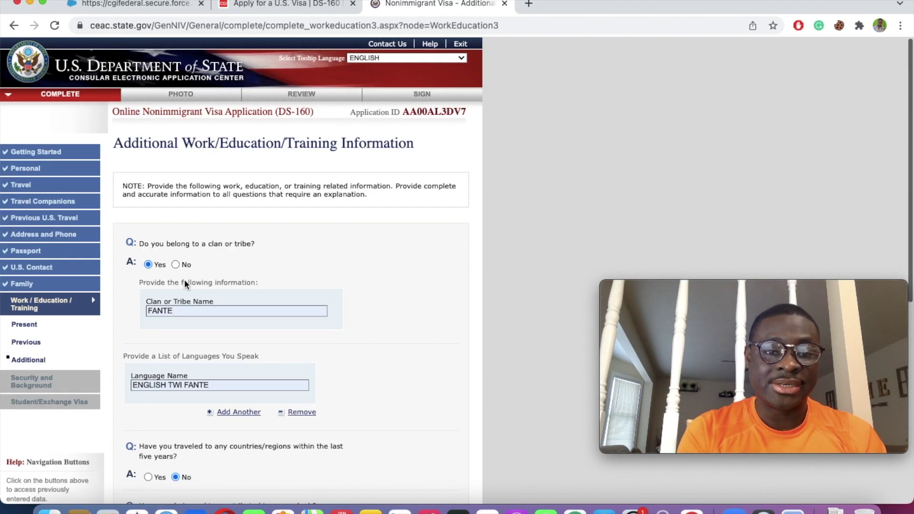
scroll(192, 300, "down", 7)
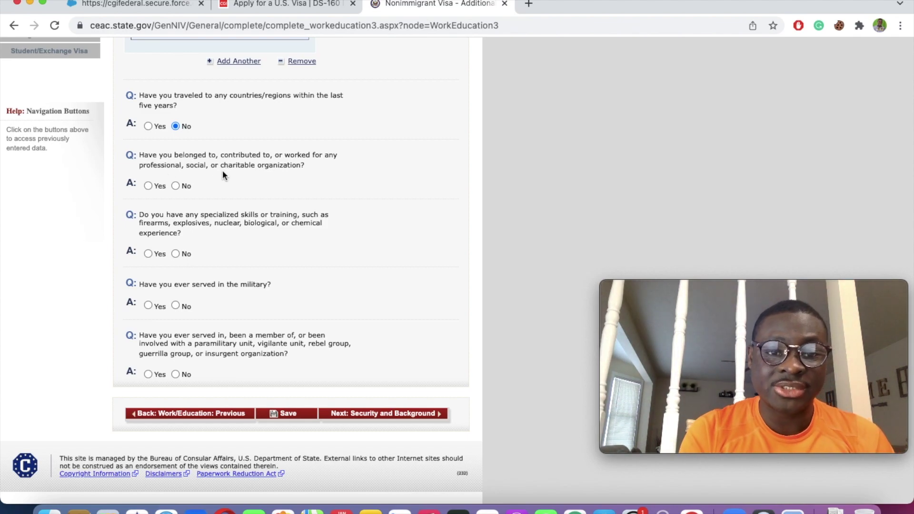
left_click(177, 184)
scroll(243, 263, "down", 5)
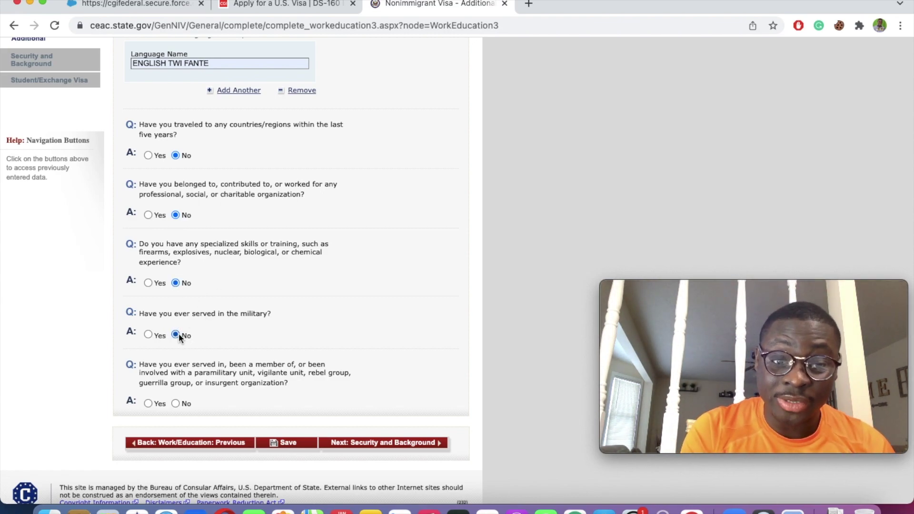
left_click(178, 333)
scroll(276, 319, "down", 5)
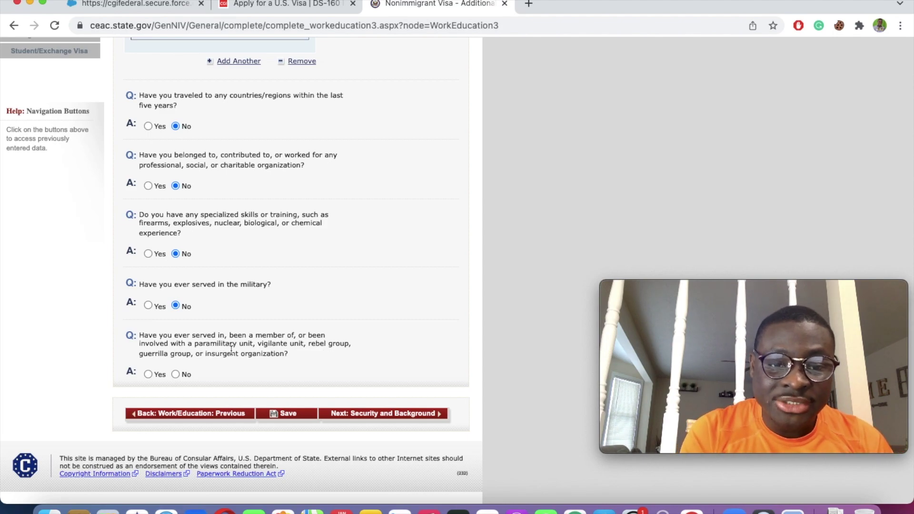
Step: Save the additional answers, resume the application, and go to Security and Background
left_click(297, 414)
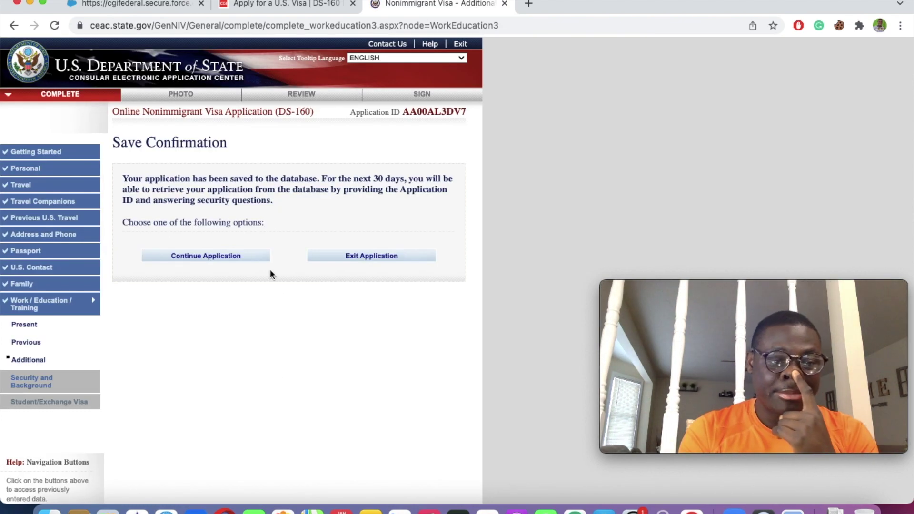
left_click(213, 258)
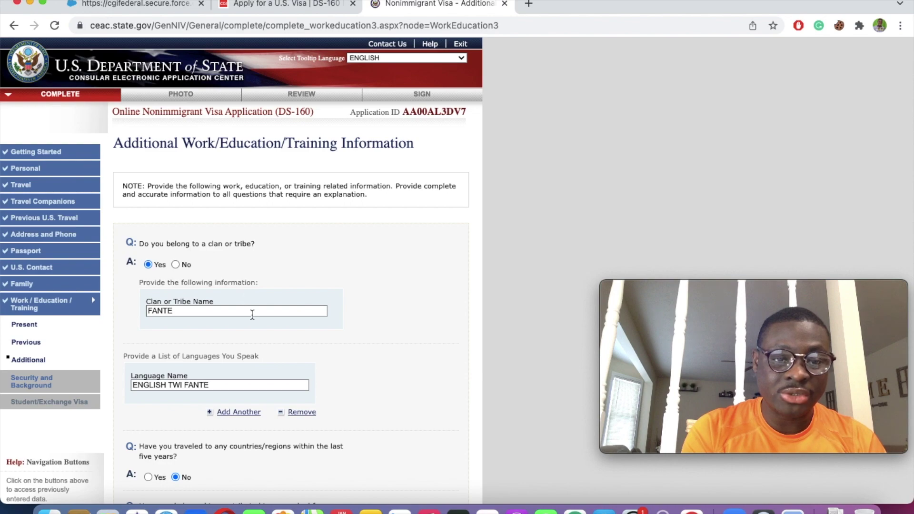
scroll(252, 314, "down", 10)
left_click(390, 414)
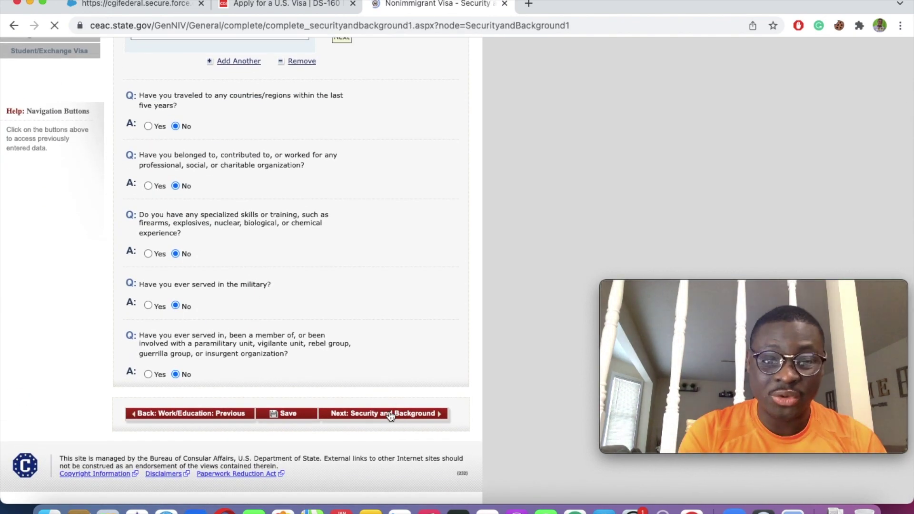
Step: Enter the second contact's surname, given name, and street address
scroll(369, 301, "down", 5)
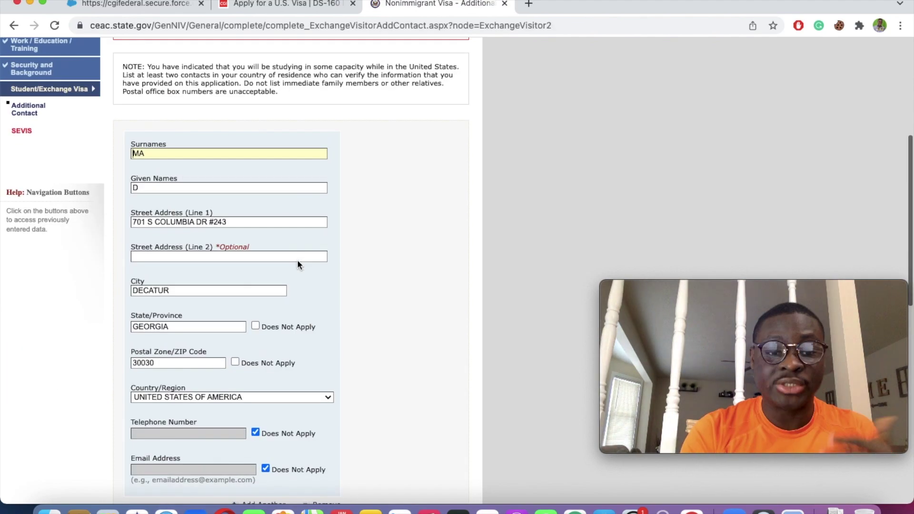
scroll(298, 262, "down", 3)
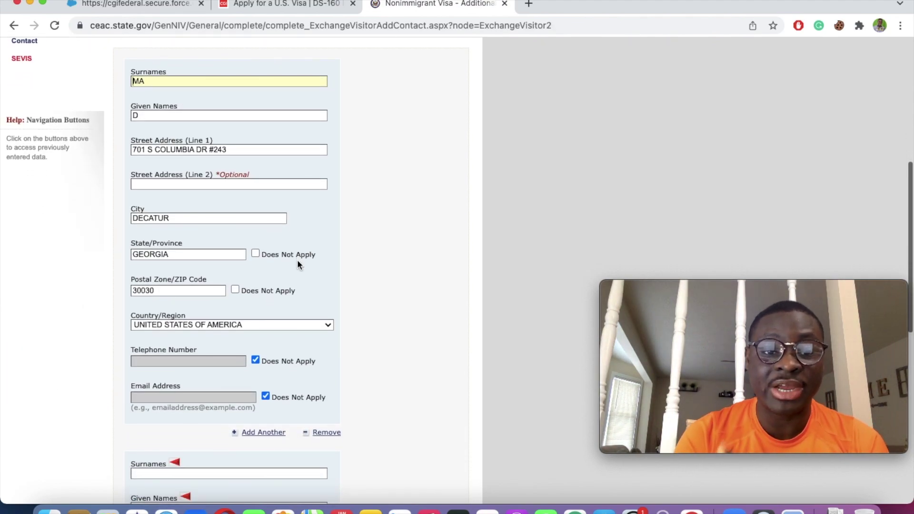
scroll(298, 262, "down", 10)
left_click(220, 303)
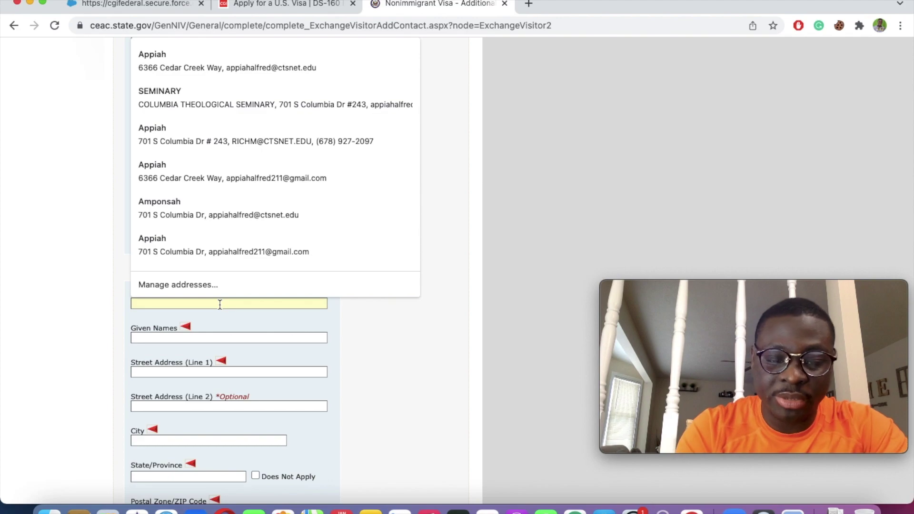
type("DI")
left_click(203, 336)
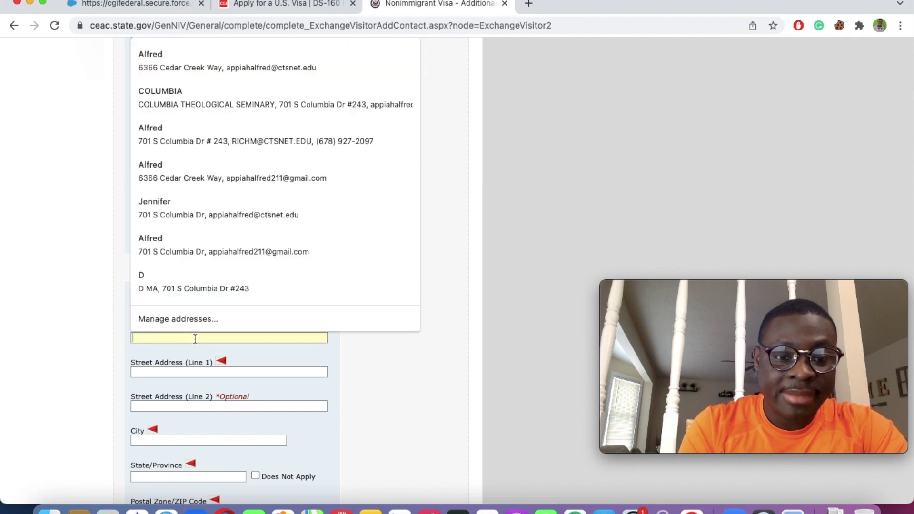
type("S")
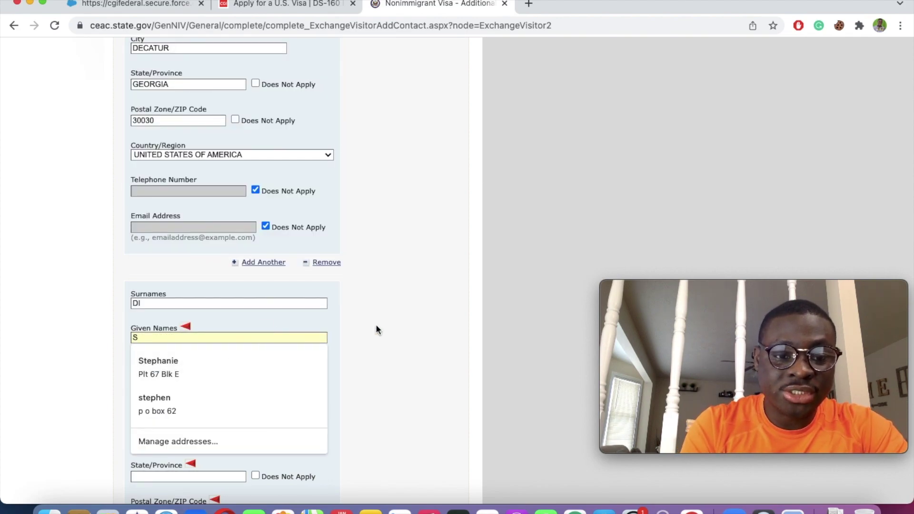
left_click(374, 334)
left_click(251, 372)
type("S")
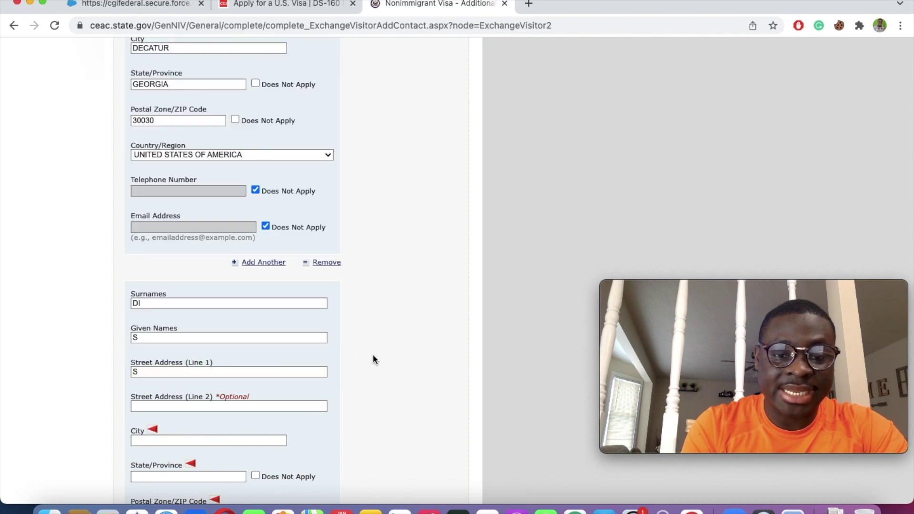
scroll(373, 357, "down", 6)
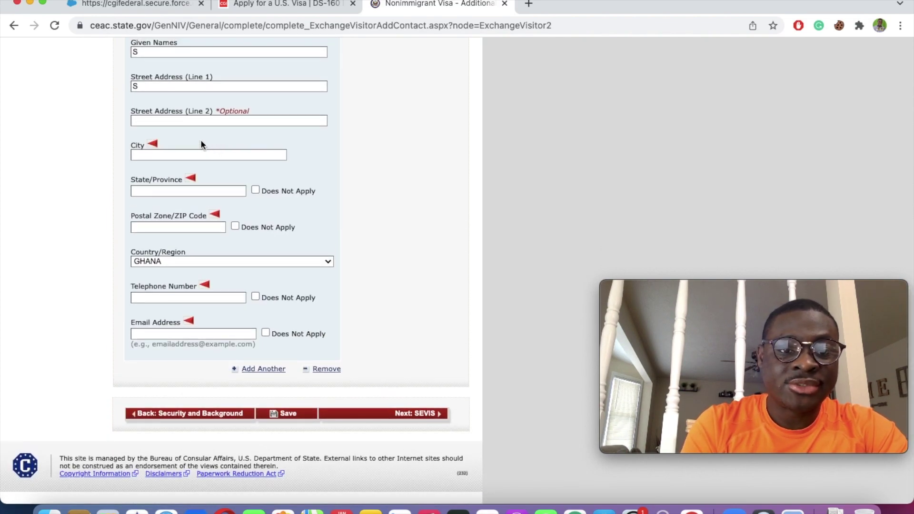
Step: Autofill the contact's Accra, Ghana details and mark State, Postal Code and Telephone as Does Not Apply
left_click(196, 154)
left_click(168, 224)
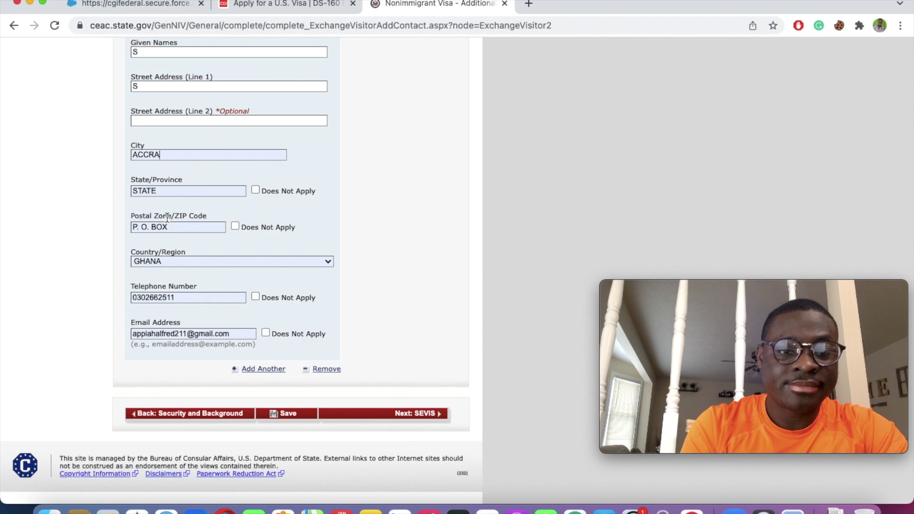
left_click(256, 189)
left_click(235, 225)
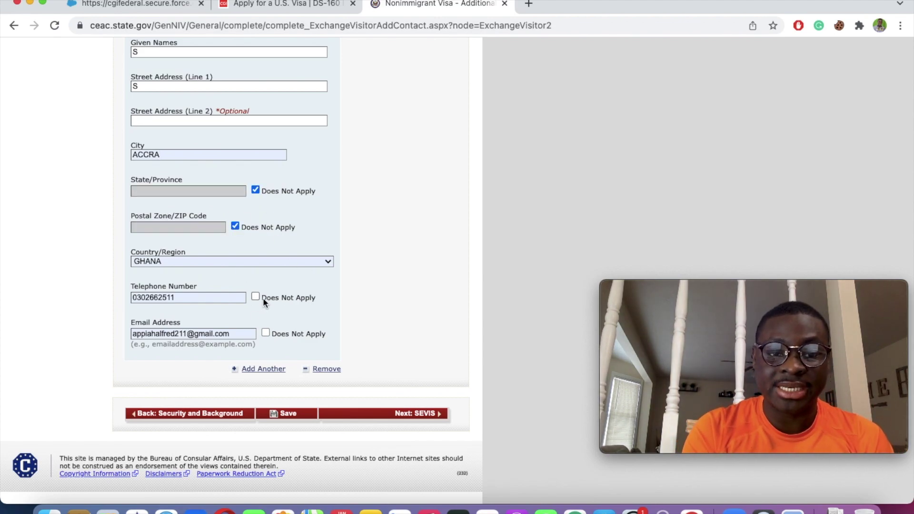
left_click(262, 297)
Step: Save the contact information, resume the application, and proceed to SEVIS Information
left_click(285, 415)
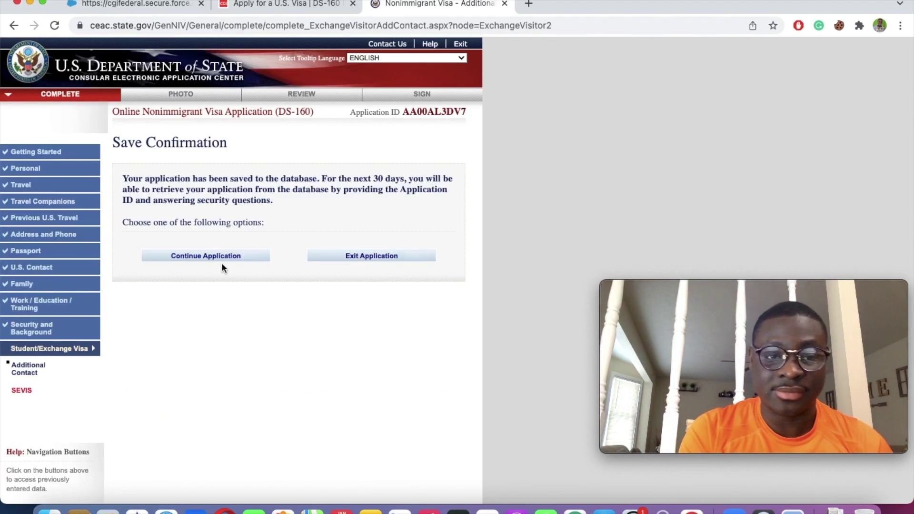
left_click(219, 257)
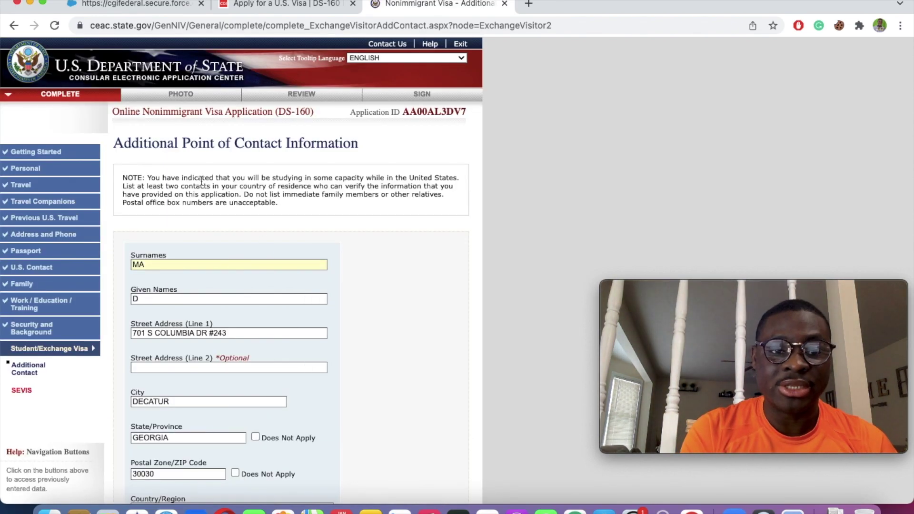
scroll(326, 192, "down", 12)
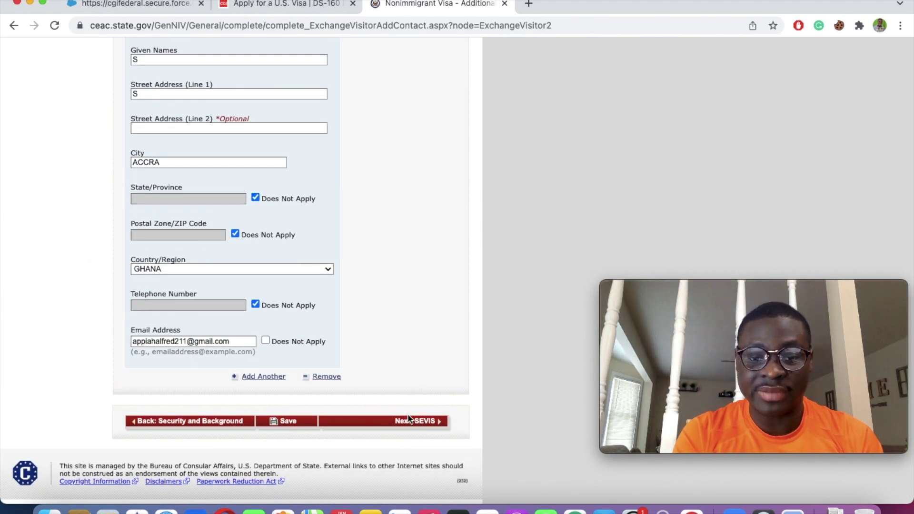
left_click(413, 423)
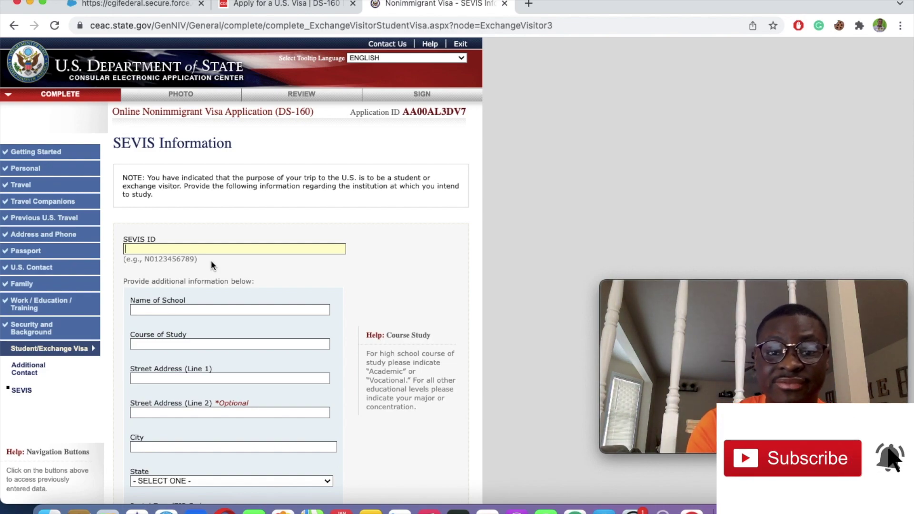
Step: Select the Application ID at the top of the page for copying, then continue to the Photo step
left_click(468, 113)
mouse_move(468, 111)
left_mouse_down()
mouse_move(424, 110)
mouse_move(483, 109)
mouse_move(460, 108)
left_mouse_up()
left_click_drag(437, 109, 446, 112)
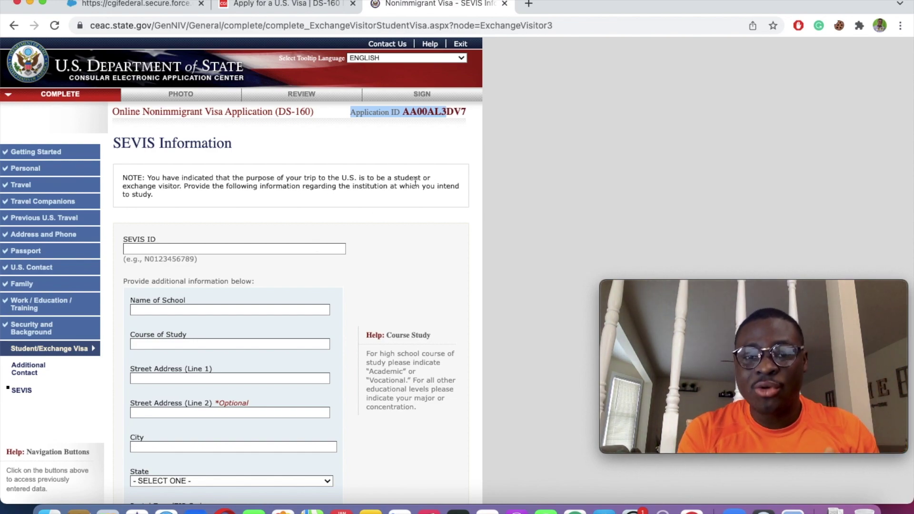
left_click_drag(465, 110, 401, 112)
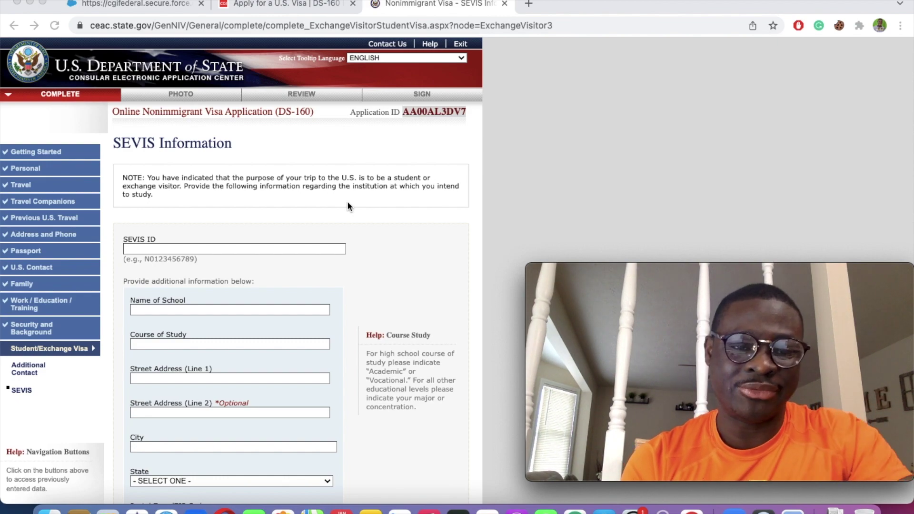
scroll(202, 322, "down", 3)
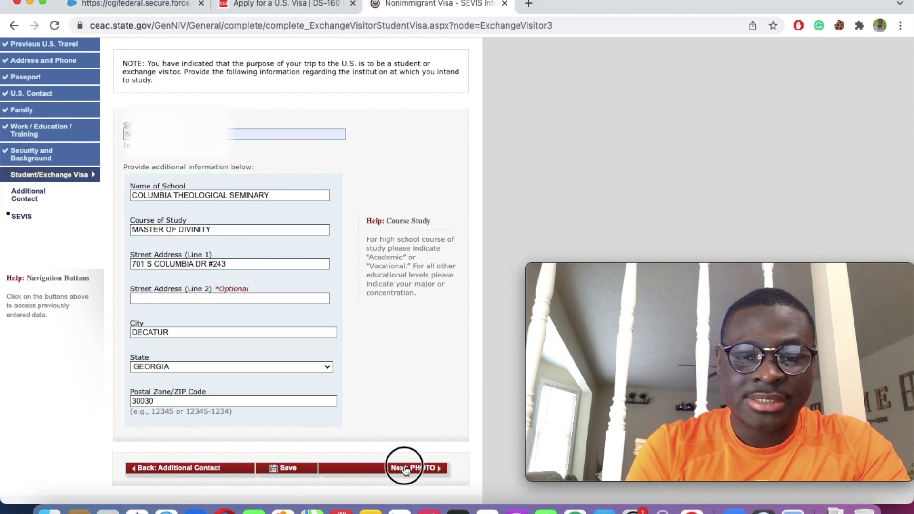
left_click(405, 469)
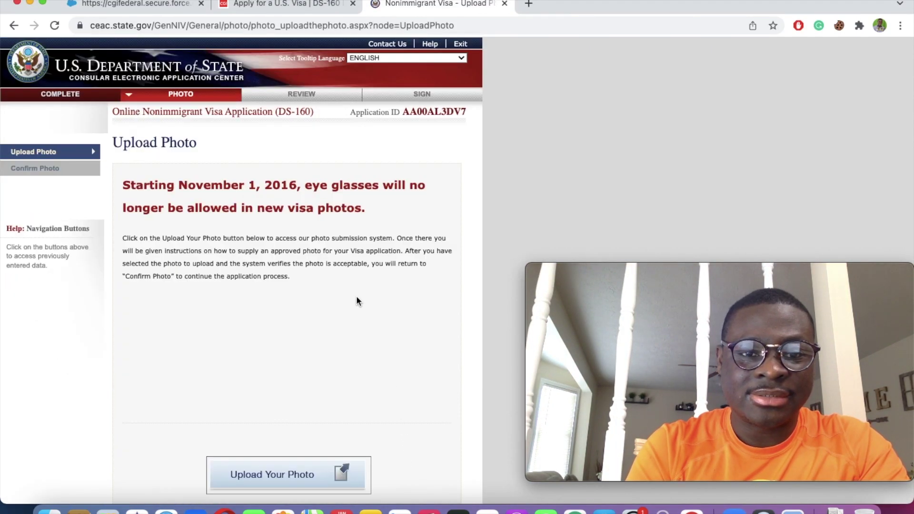
Step: Open the photo submission system, look it over, and cancel back to the Upload Photo page
scroll(357, 300, "down", 3)
left_click(280, 352)
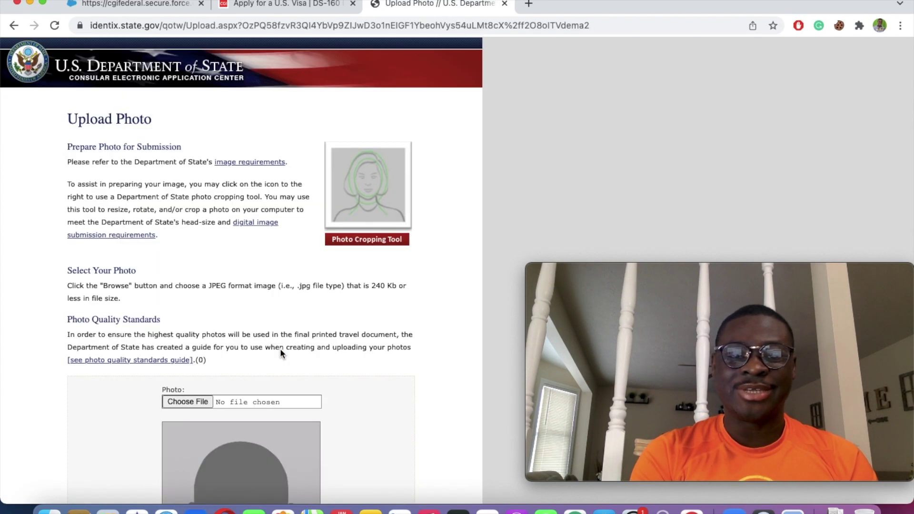
scroll(295, 316, "down", 2)
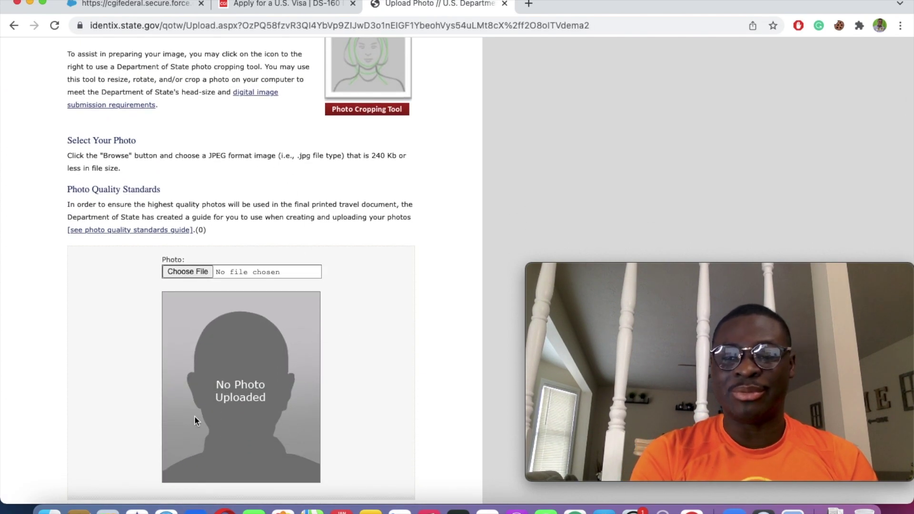
scroll(277, 342, "down", 3)
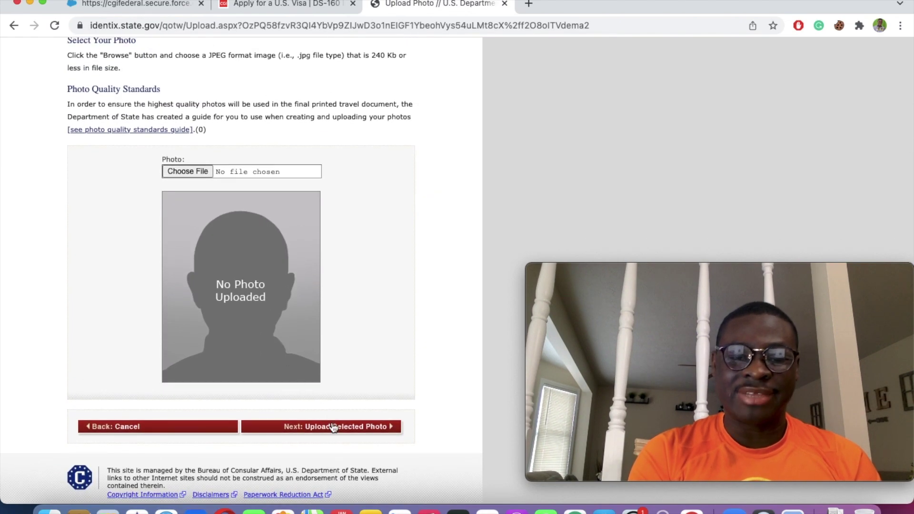
left_click(132, 429)
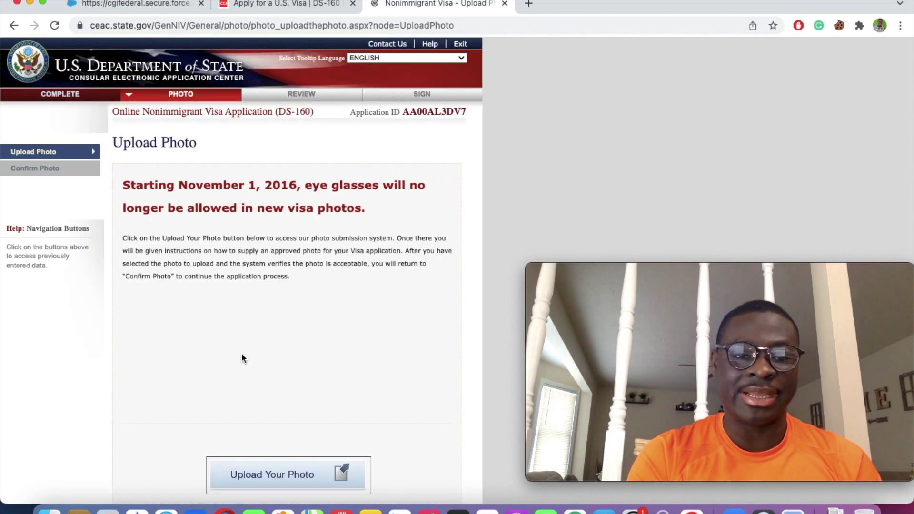
scroll(242, 355, "down", 4)
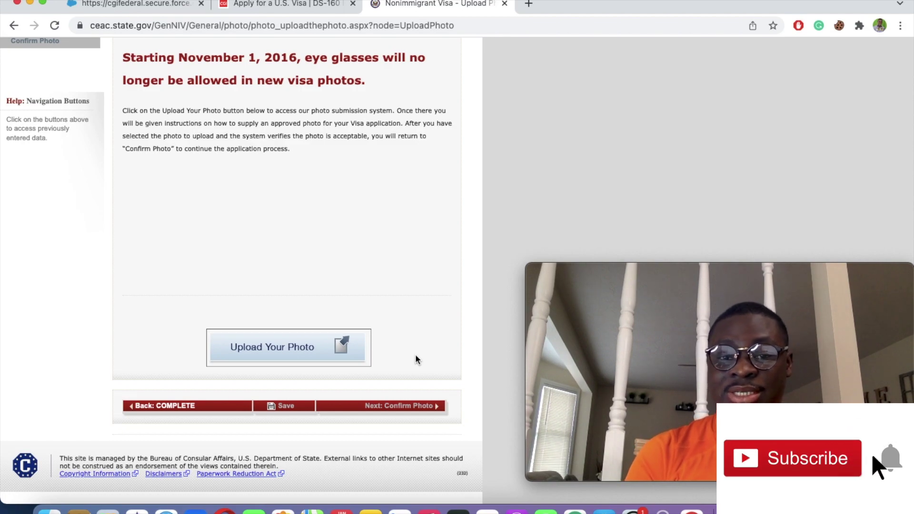
left_click(535, 263)
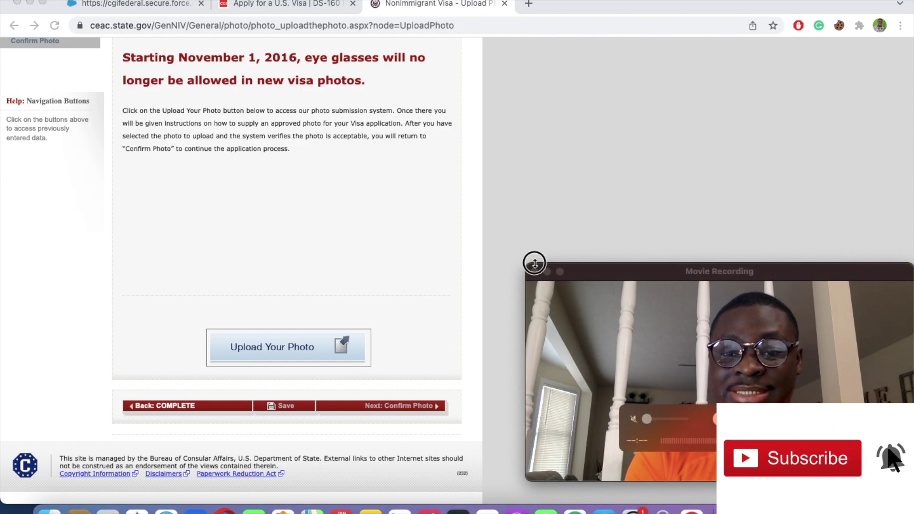